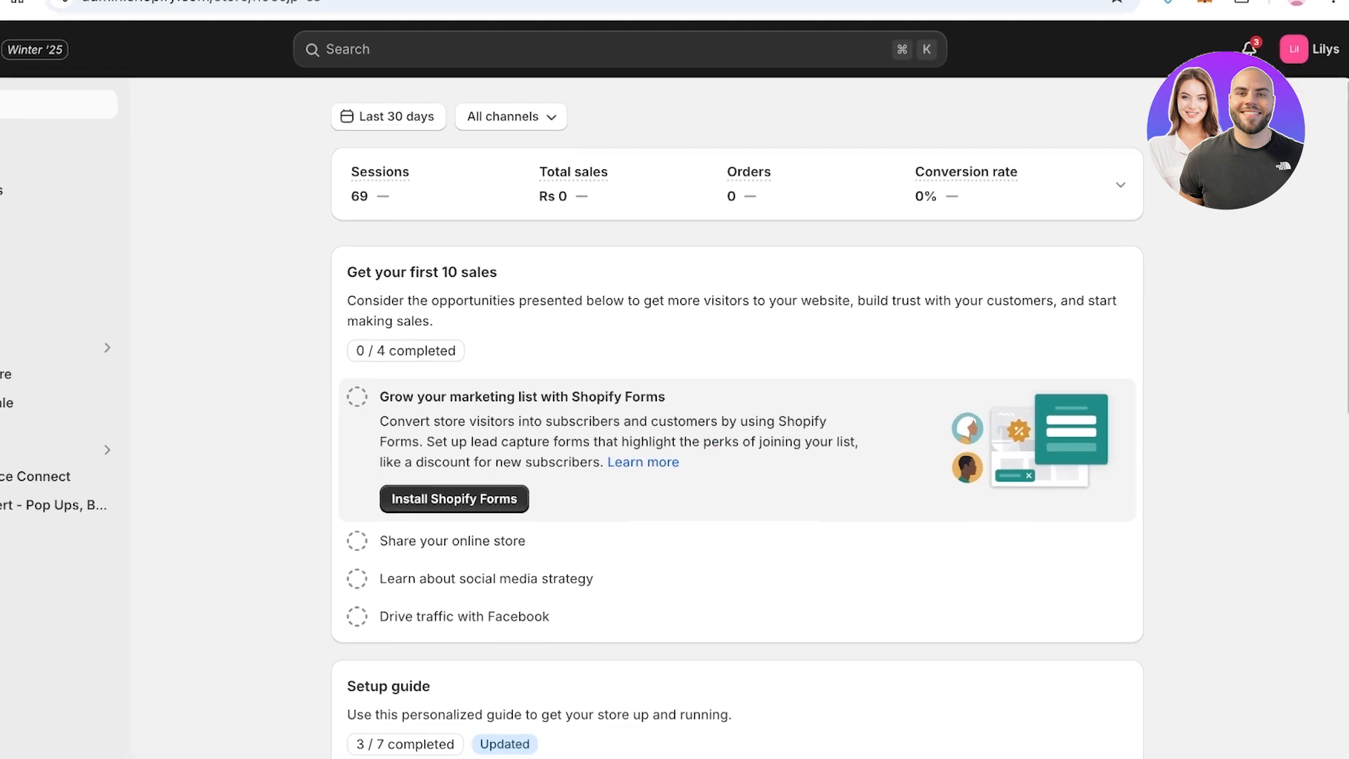
- Open the current Copy of Dawn theme of the online store for customizing and dismiss the subscription popup in the preview
click(82, 364)
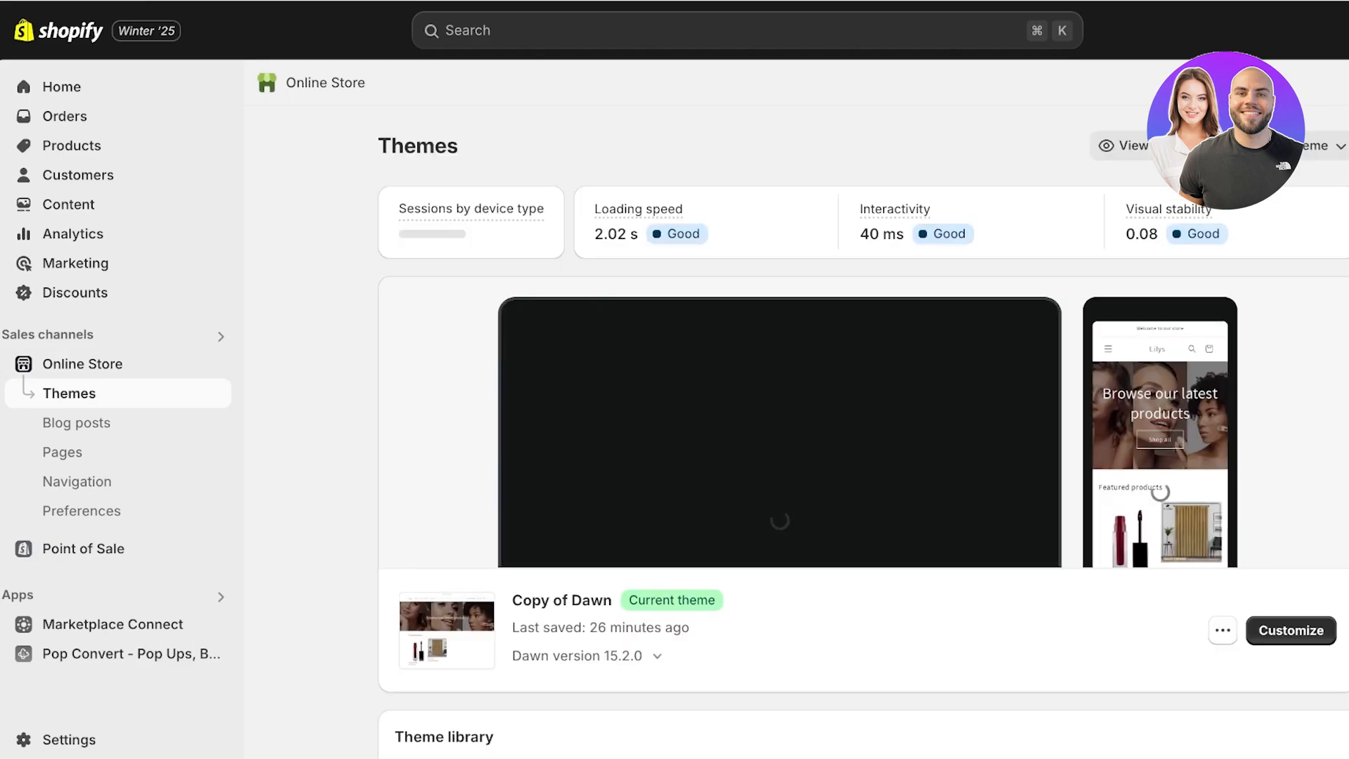
click(1290, 632)
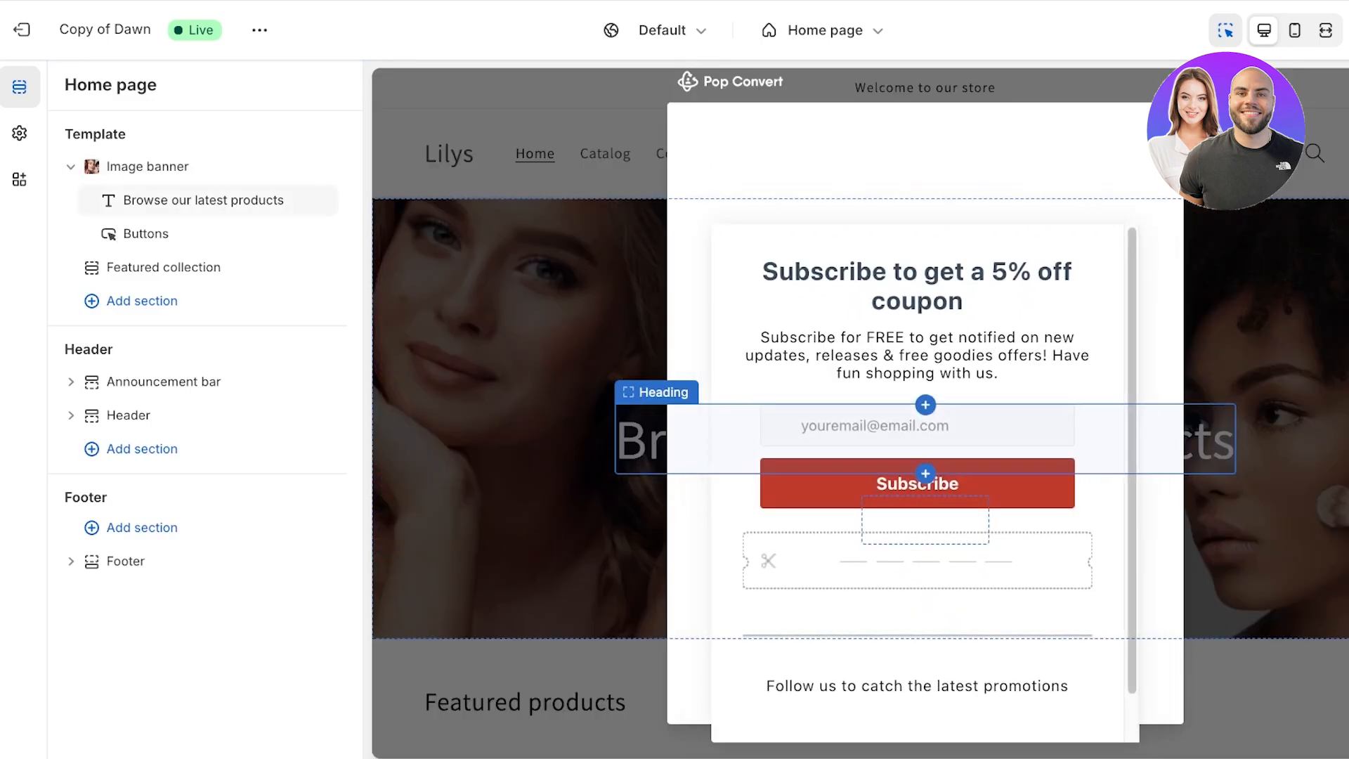
click(1171, 82)
click(70, 84)
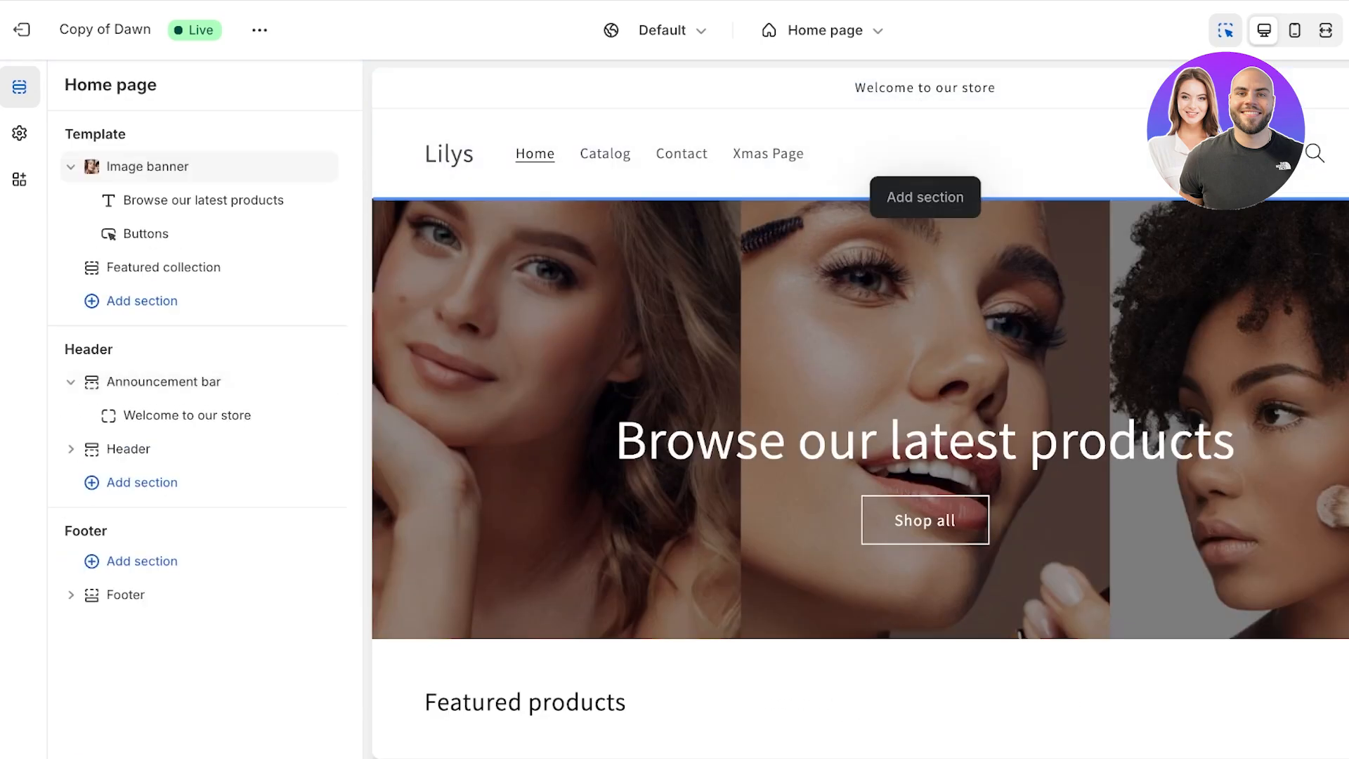
- Switch the editor to the Default product template and open the settings of its Product information section
click(822, 30)
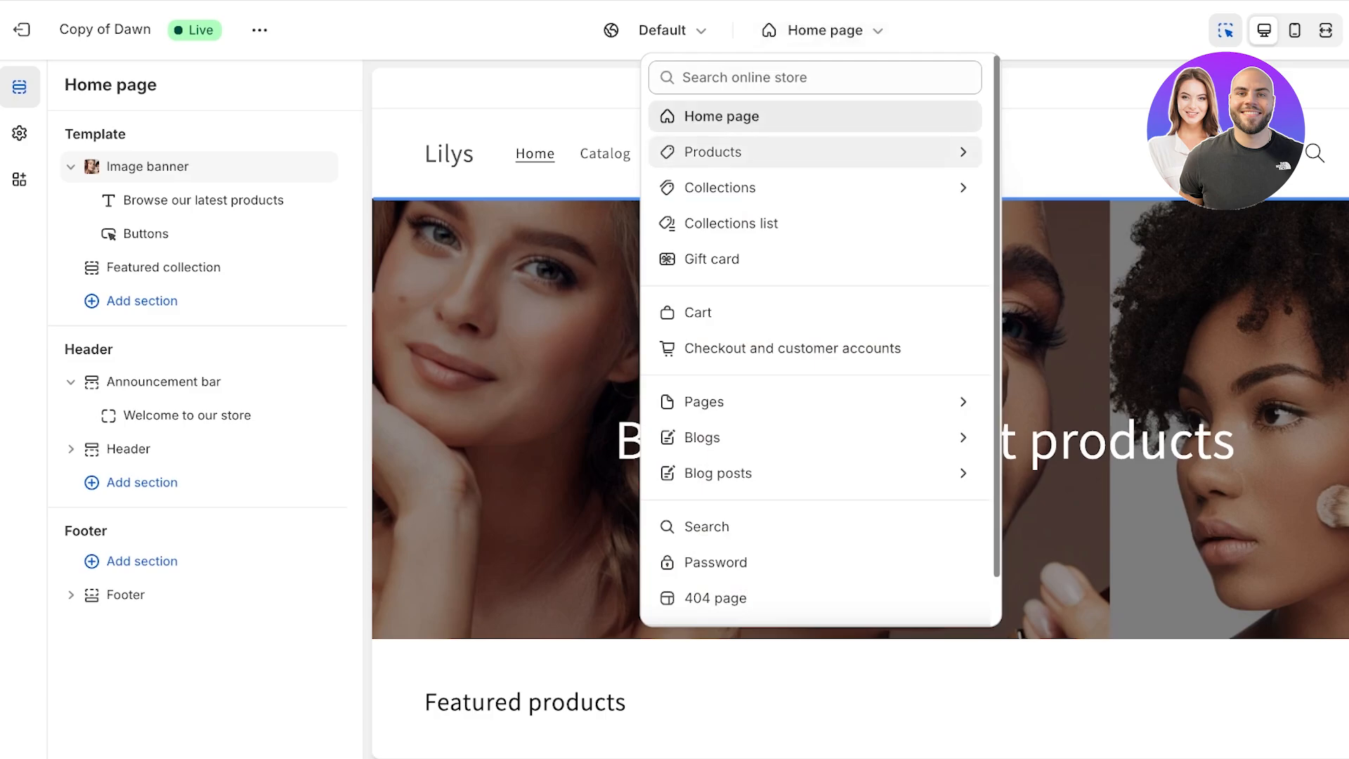
click(720, 151)
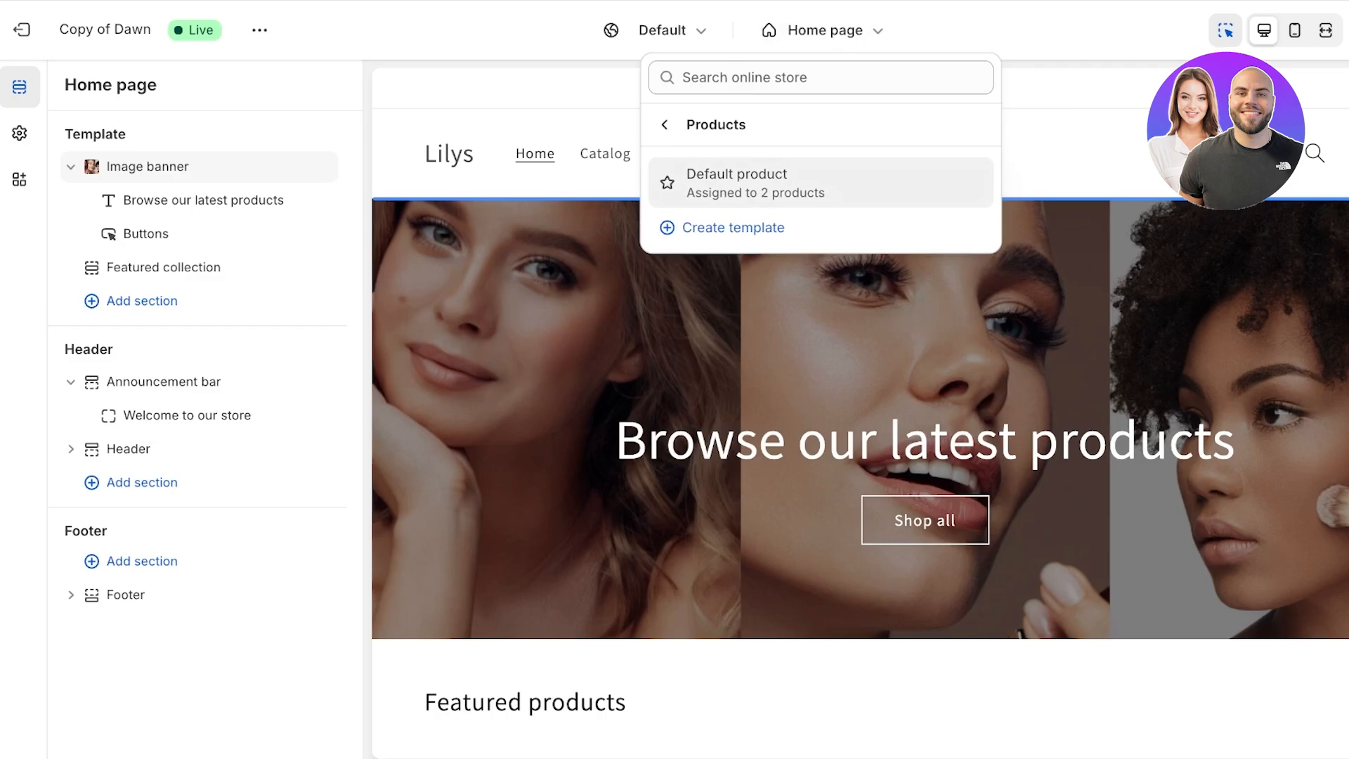
click(755, 183)
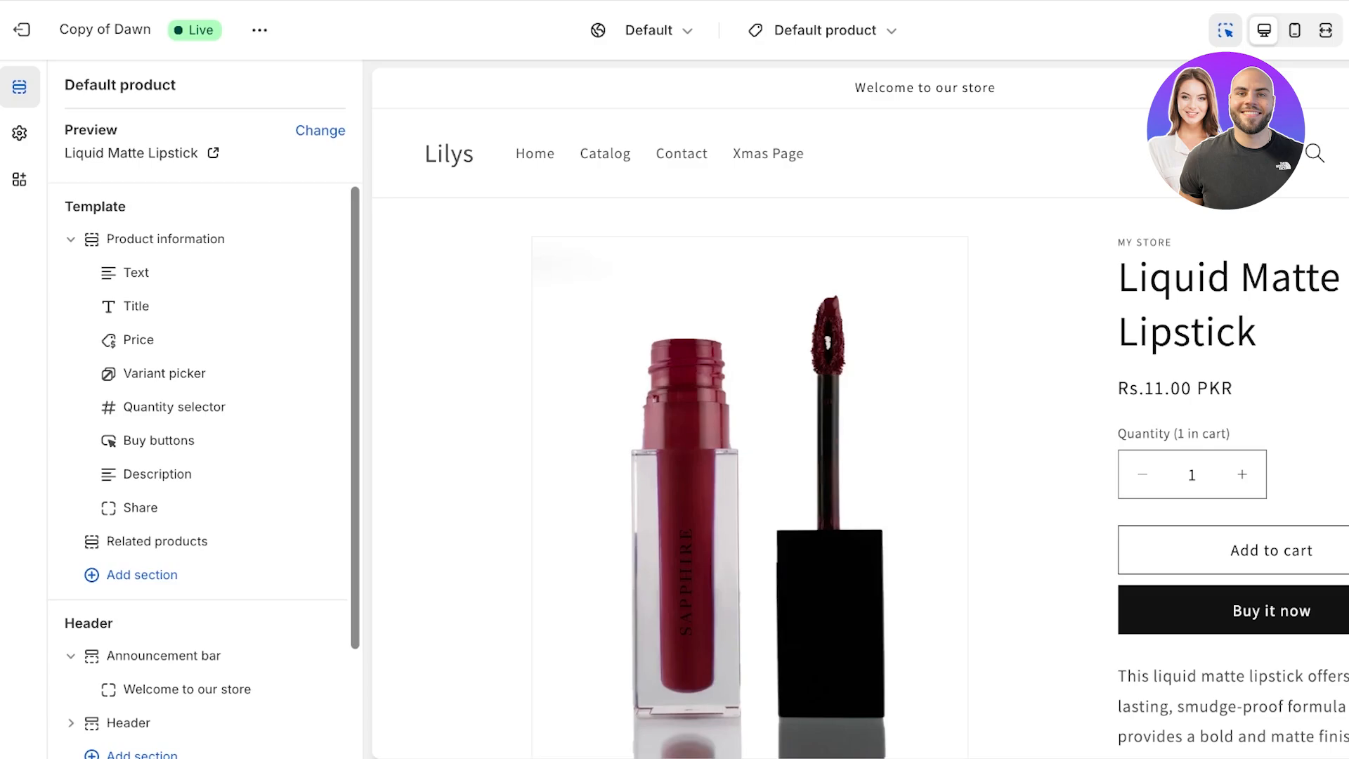
click(166, 238)
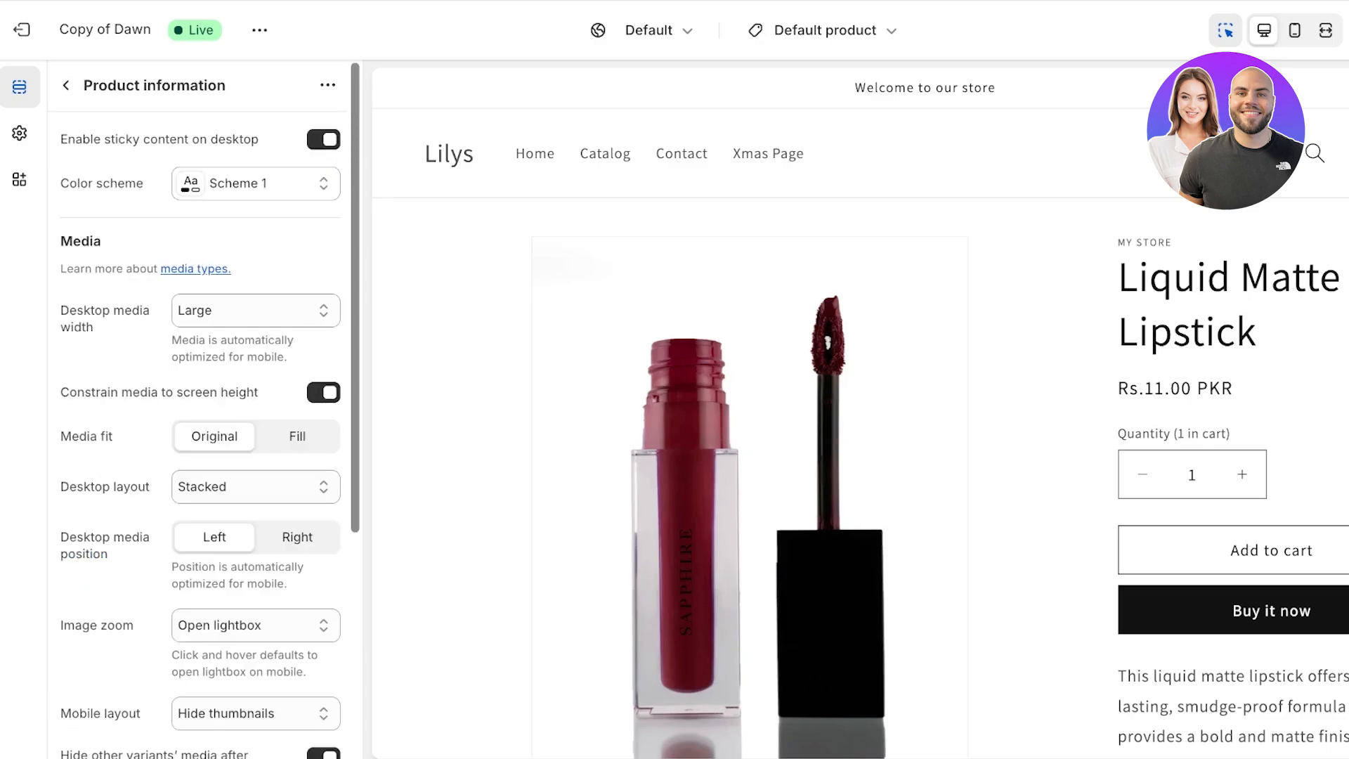
scroll(749, 422, down, 1)
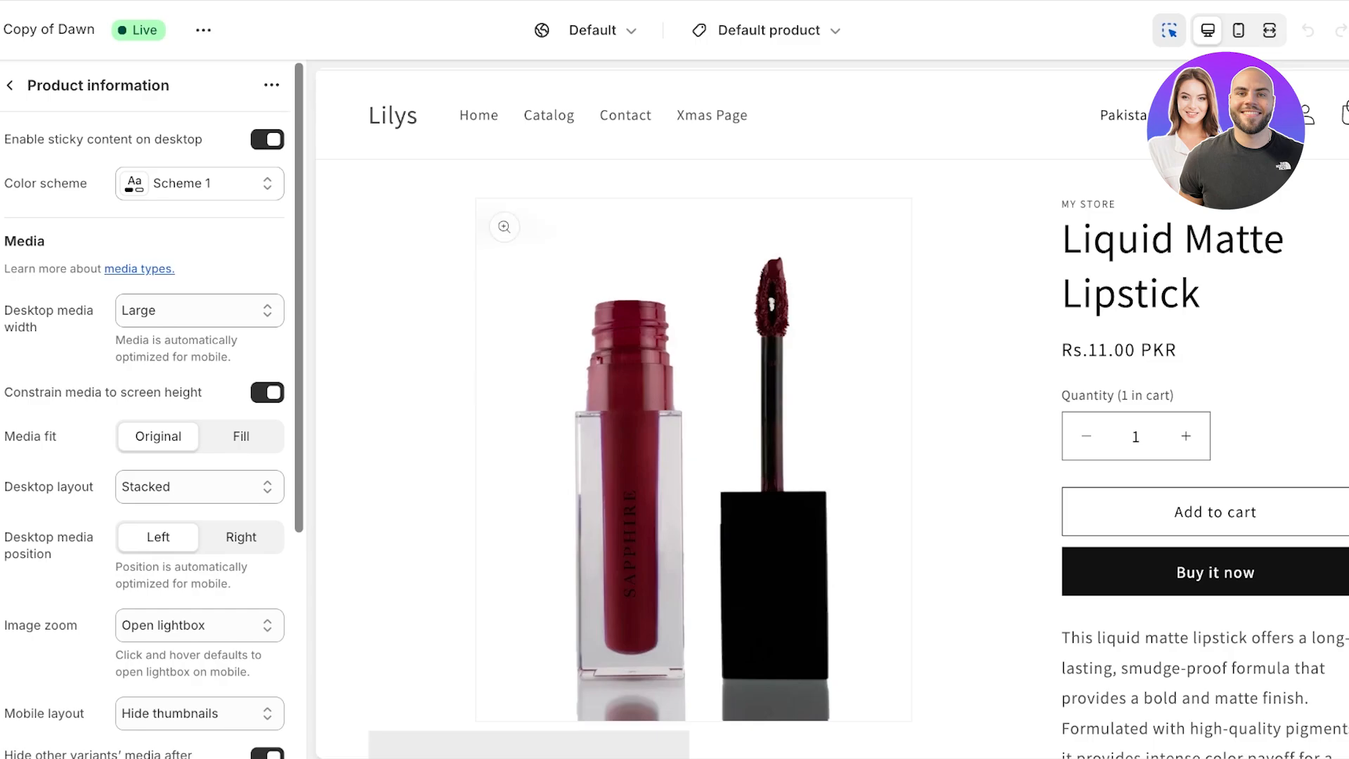
- Try Scheme 2 and Scheme 3 as the Product information color scheme and restore Scheme 1
click(199, 183)
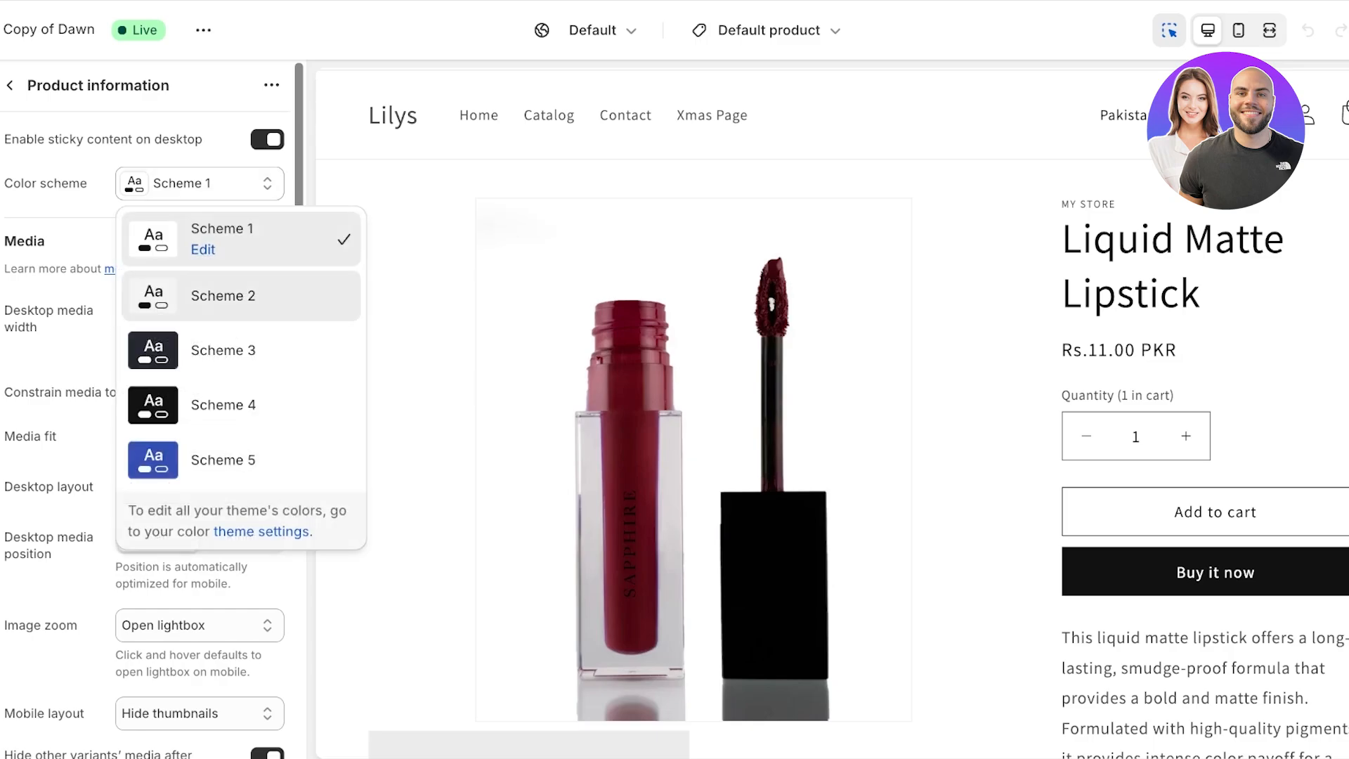
click(222, 296)
scroll(692, 421, down, 3)
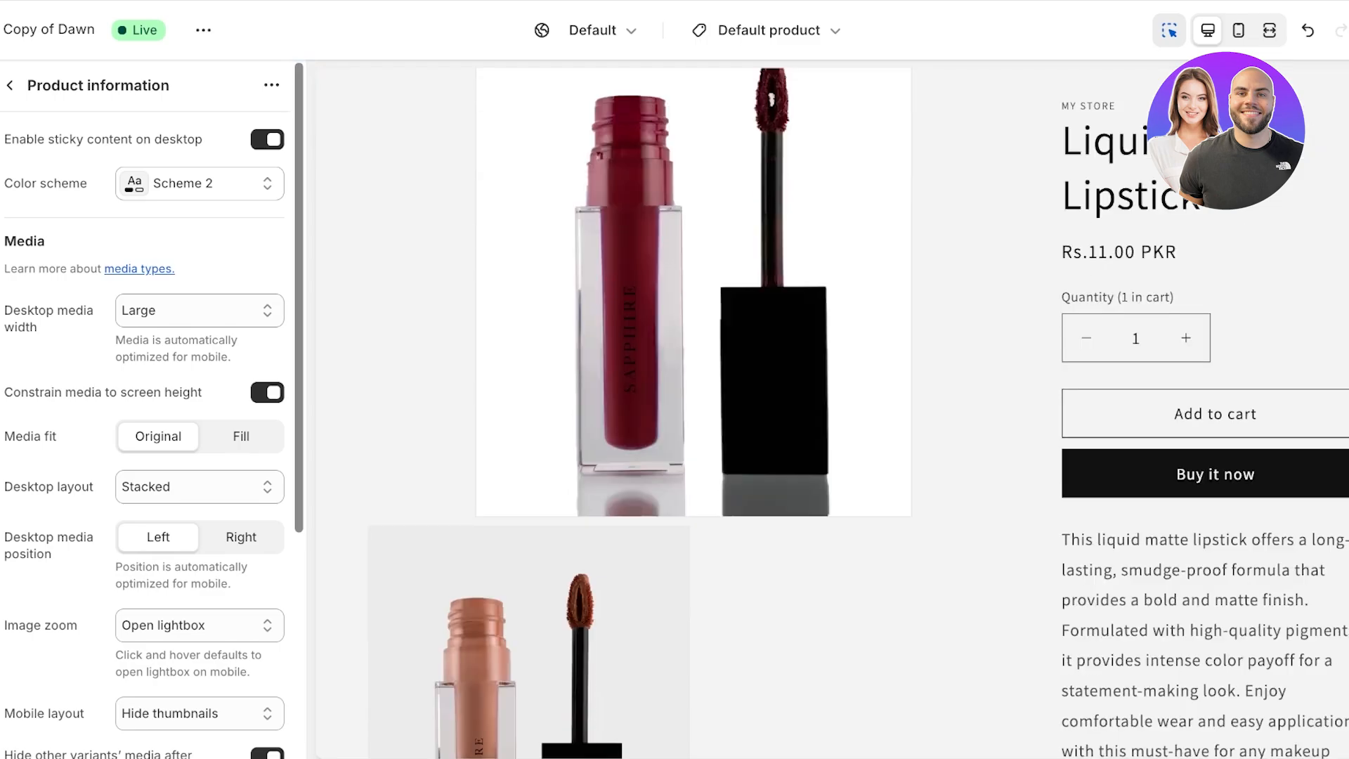
scroll(692, 421, up, 1)
scroll(693, 422, down, 1)
click(200, 183)
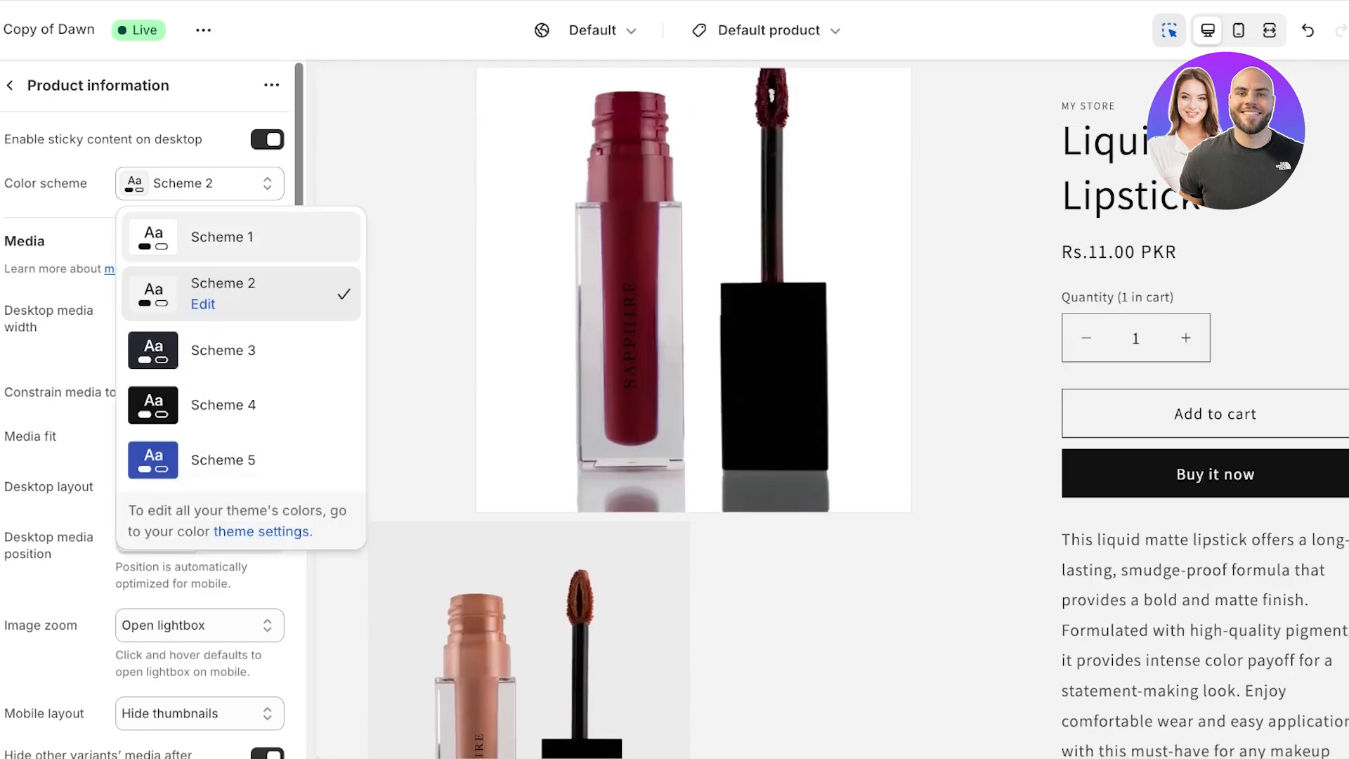
click(223, 349)
click(200, 183)
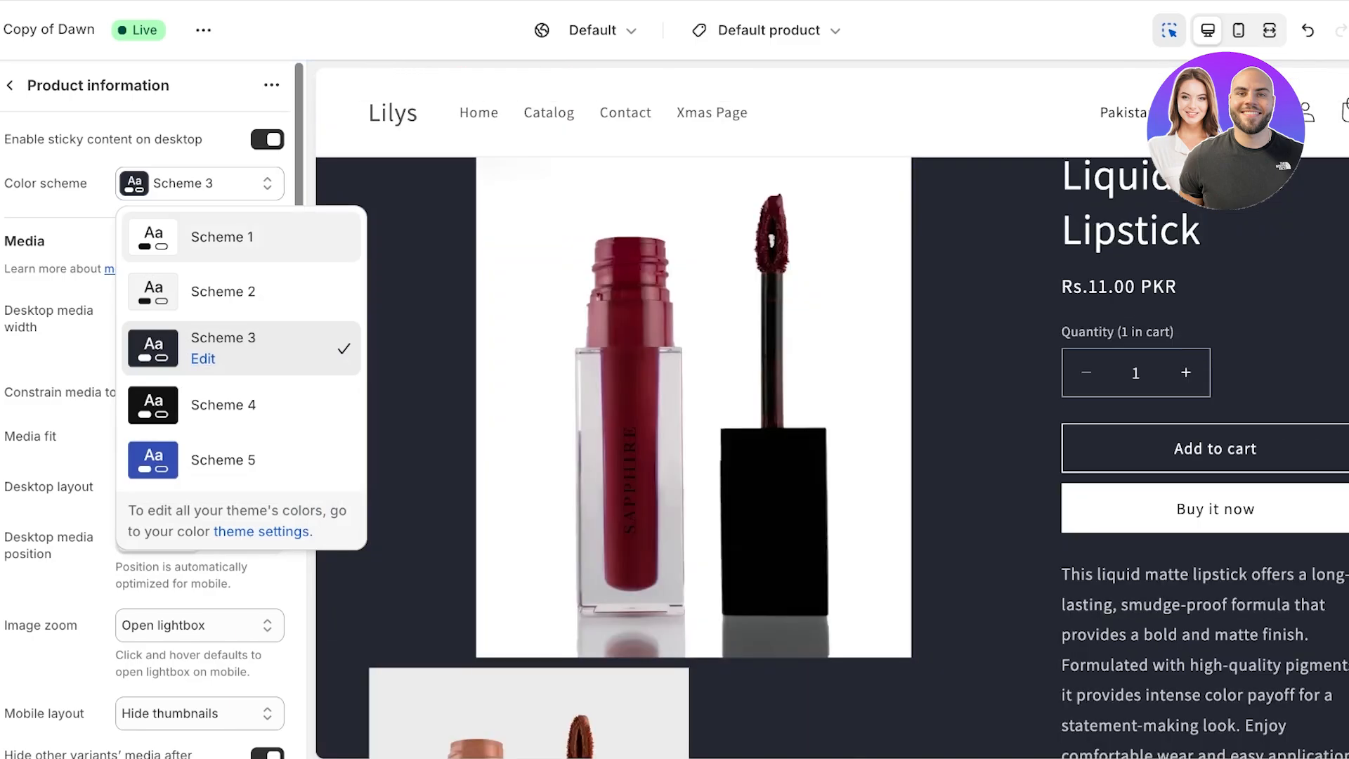
click(223, 237)
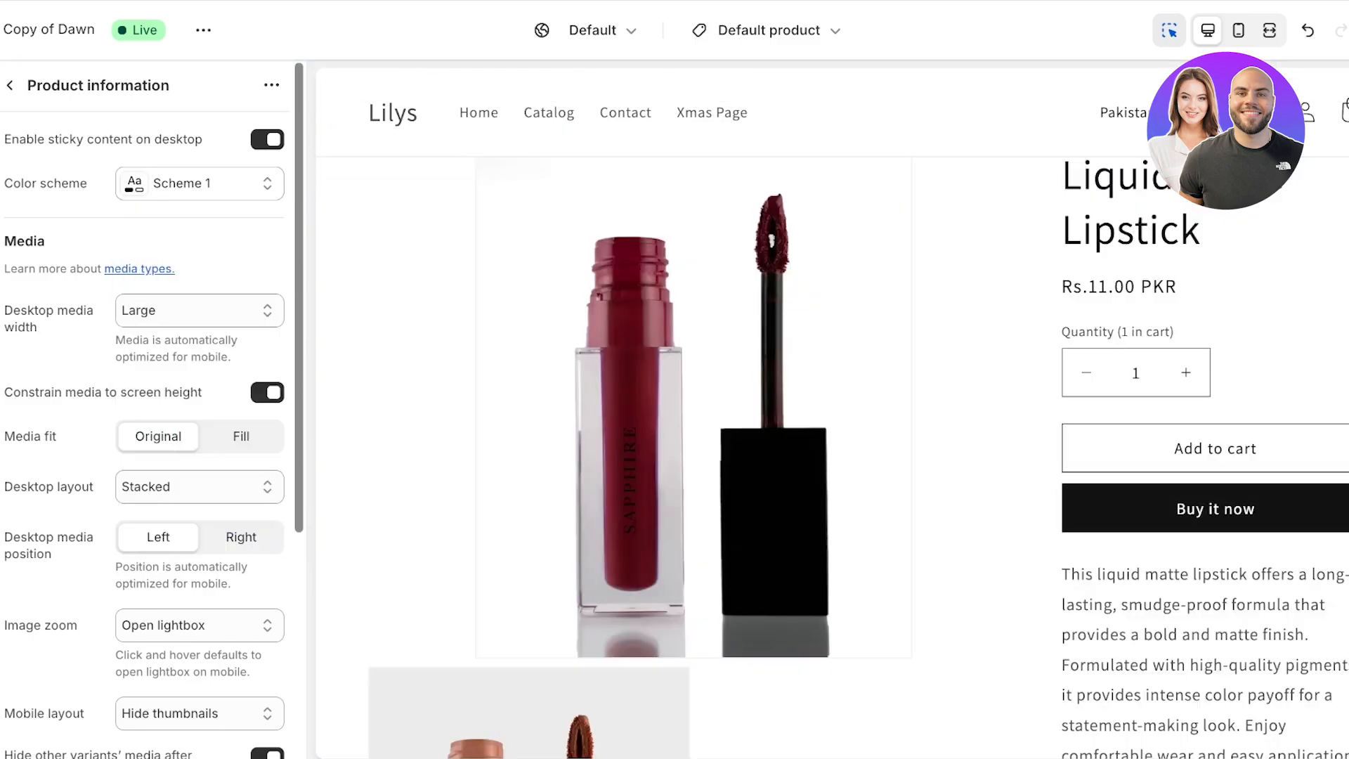
- Try the Medium and Small desktop media widths for the product images
scroll(151, 408, down, 1)
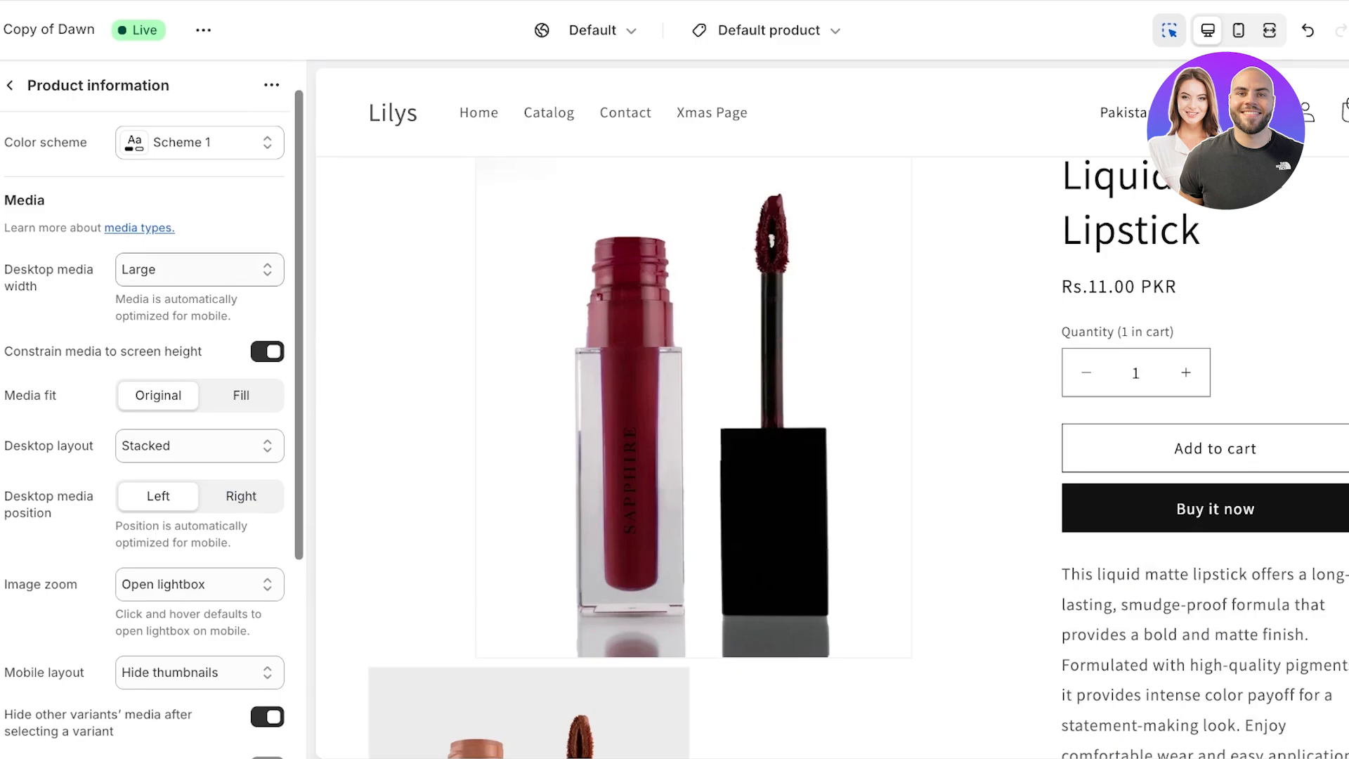
scroll(693, 422, up, 1)
click(200, 270)
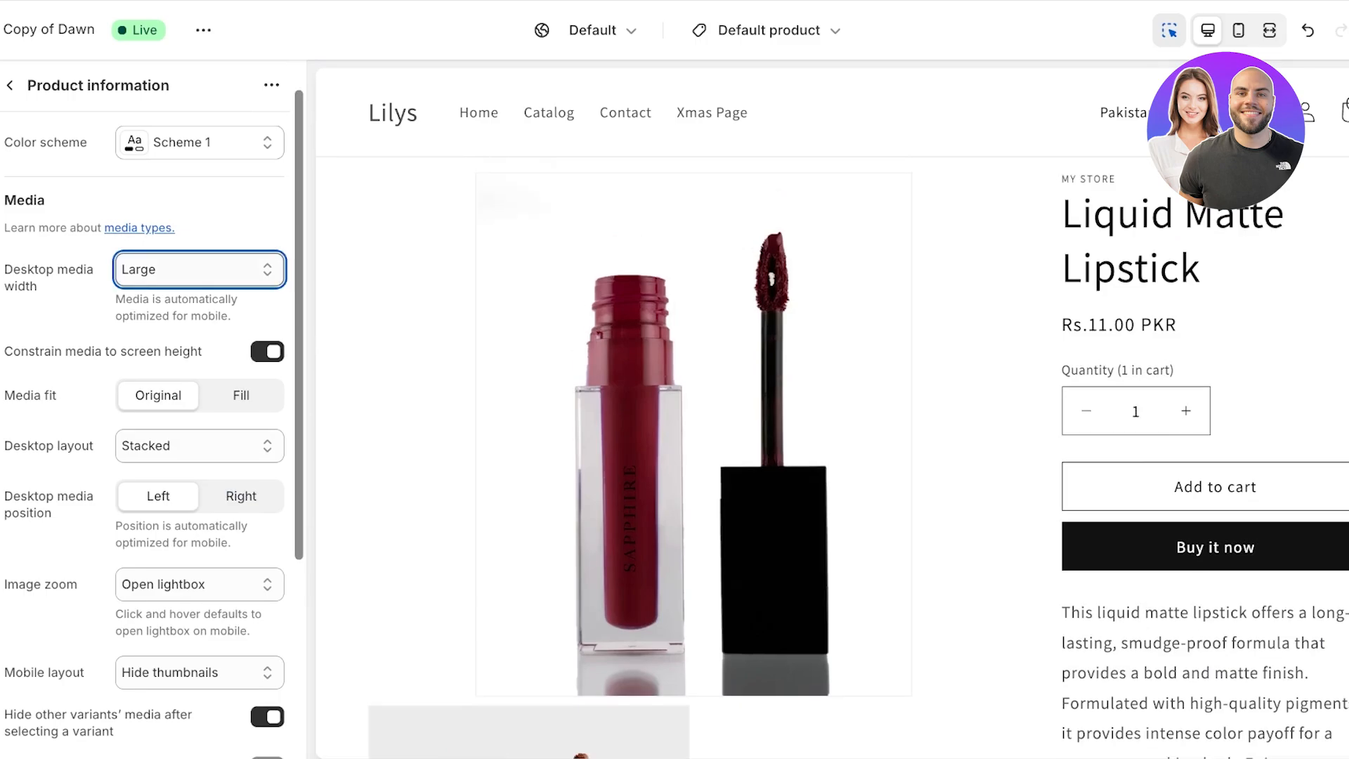
key(Up)
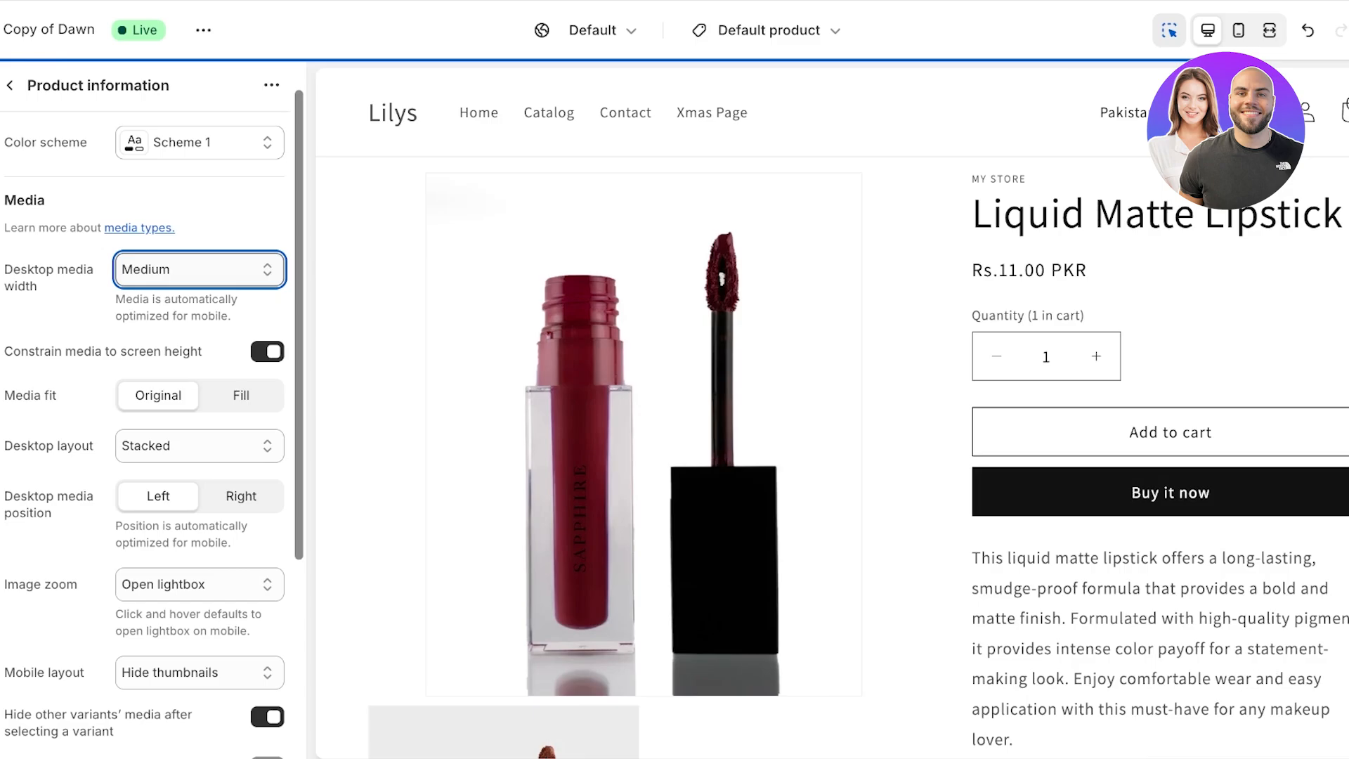
key(Down)
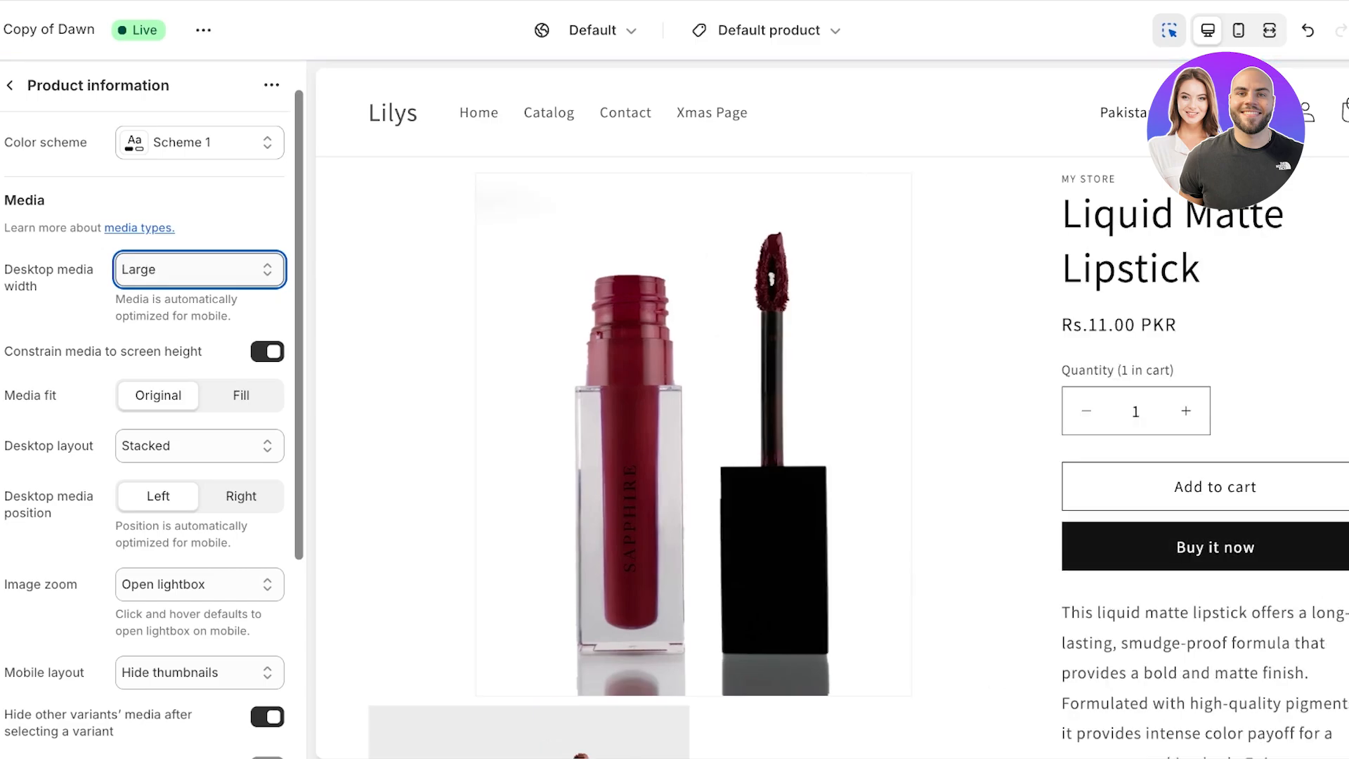
key(Up)
key(Up)
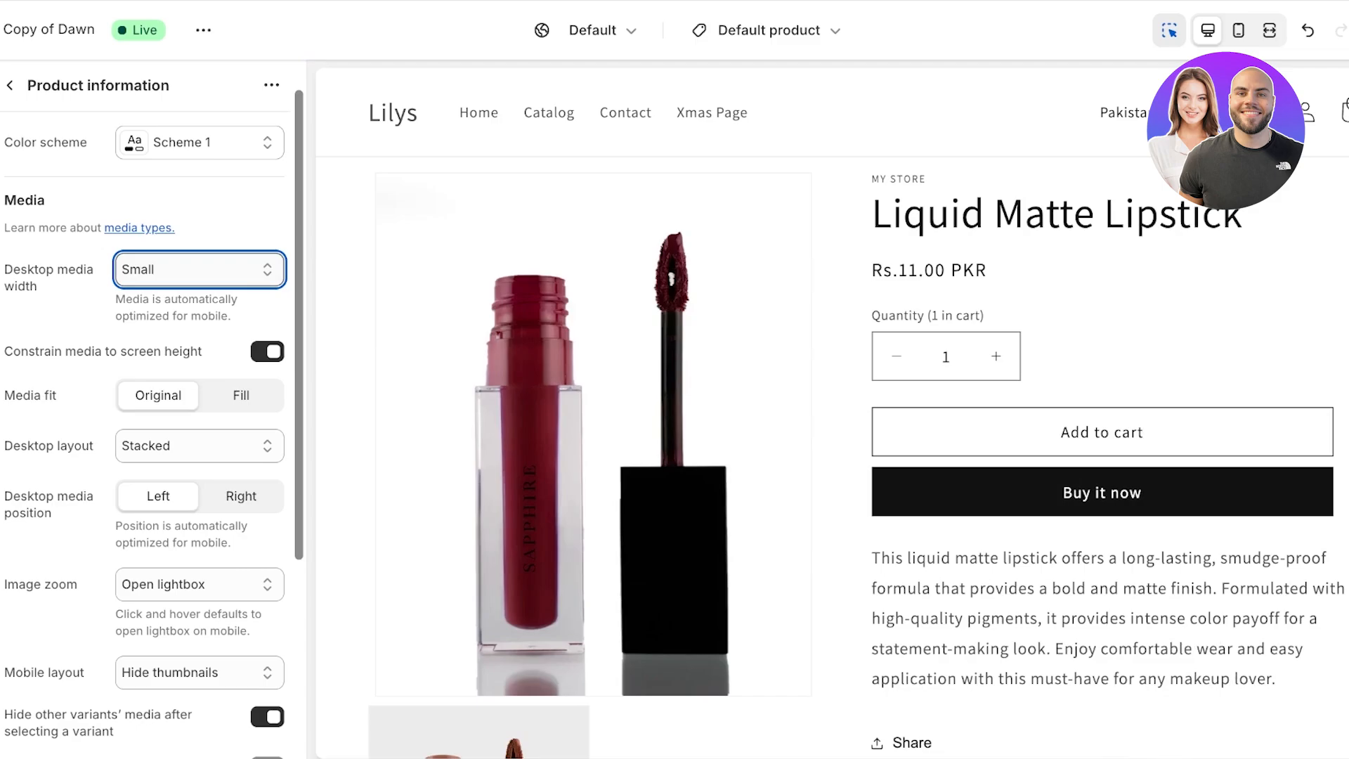
scroll(832, 414, down, 3)
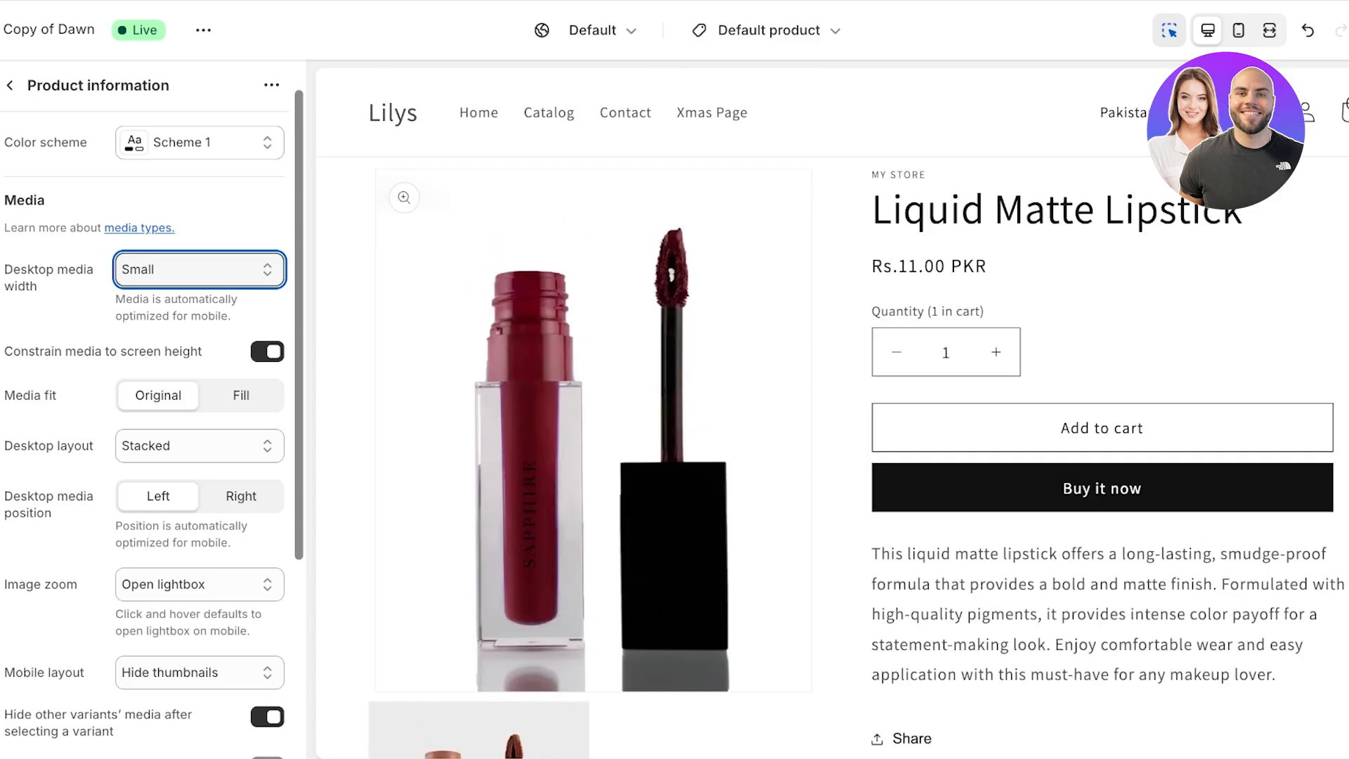
- Turn off constraining media to screen height and set the desktop media width to Large
click(267, 352)
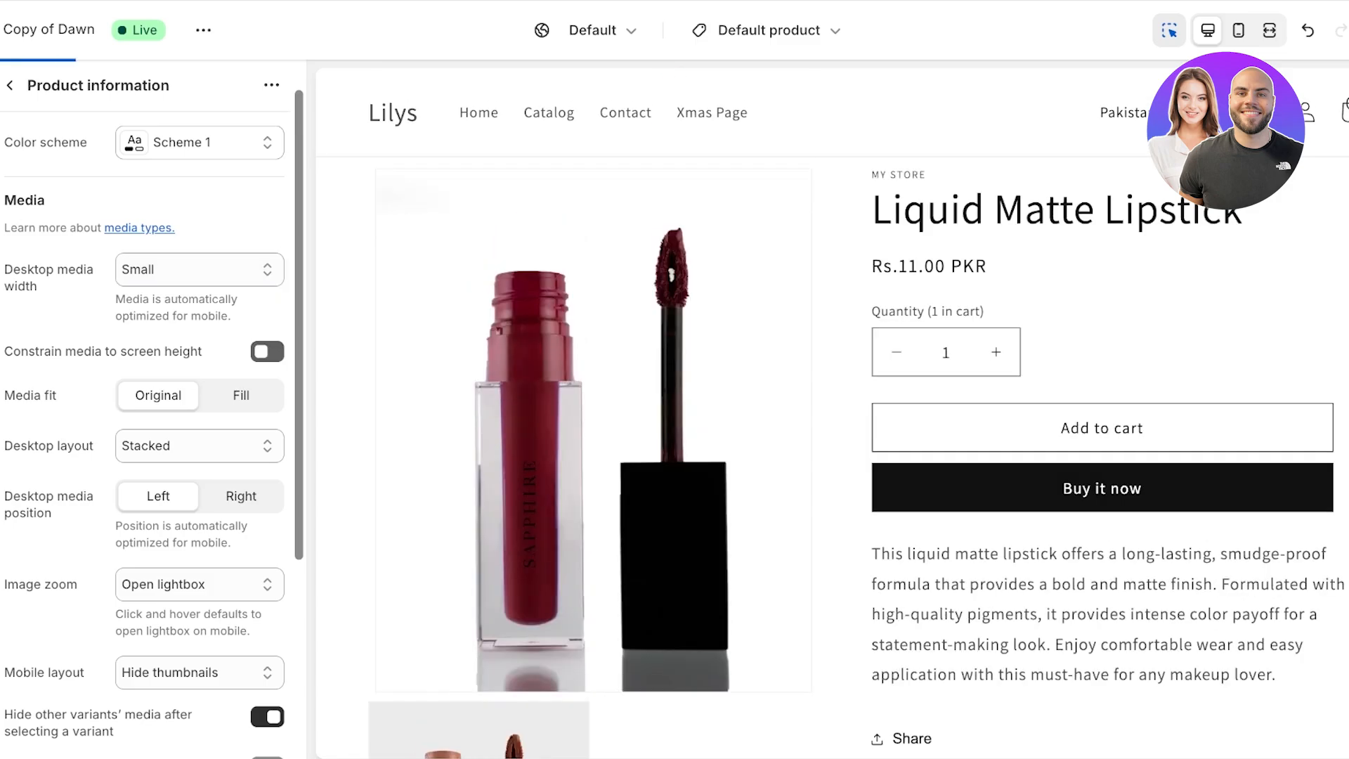
click(200, 270)
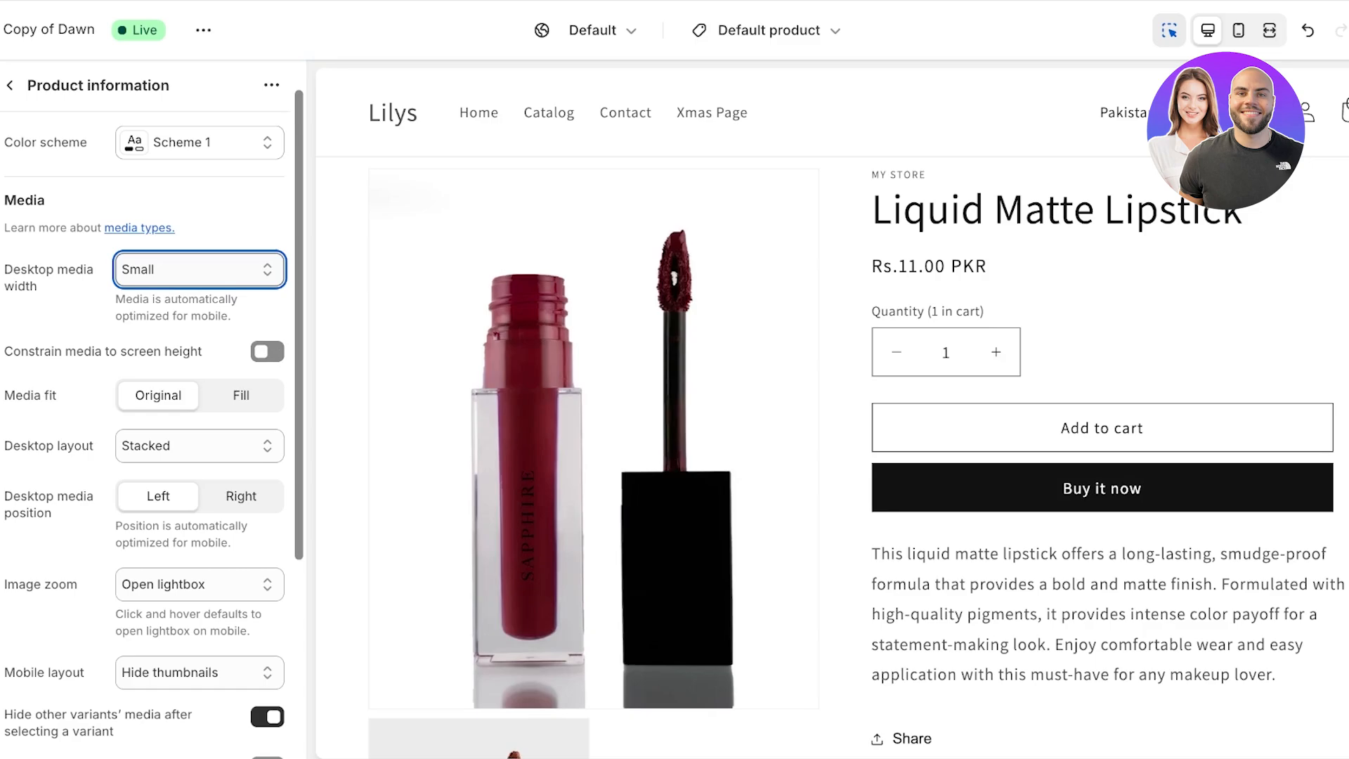
click(162, 309)
scroll(200, 422, down, 3)
scroll(688, 422, down, 9)
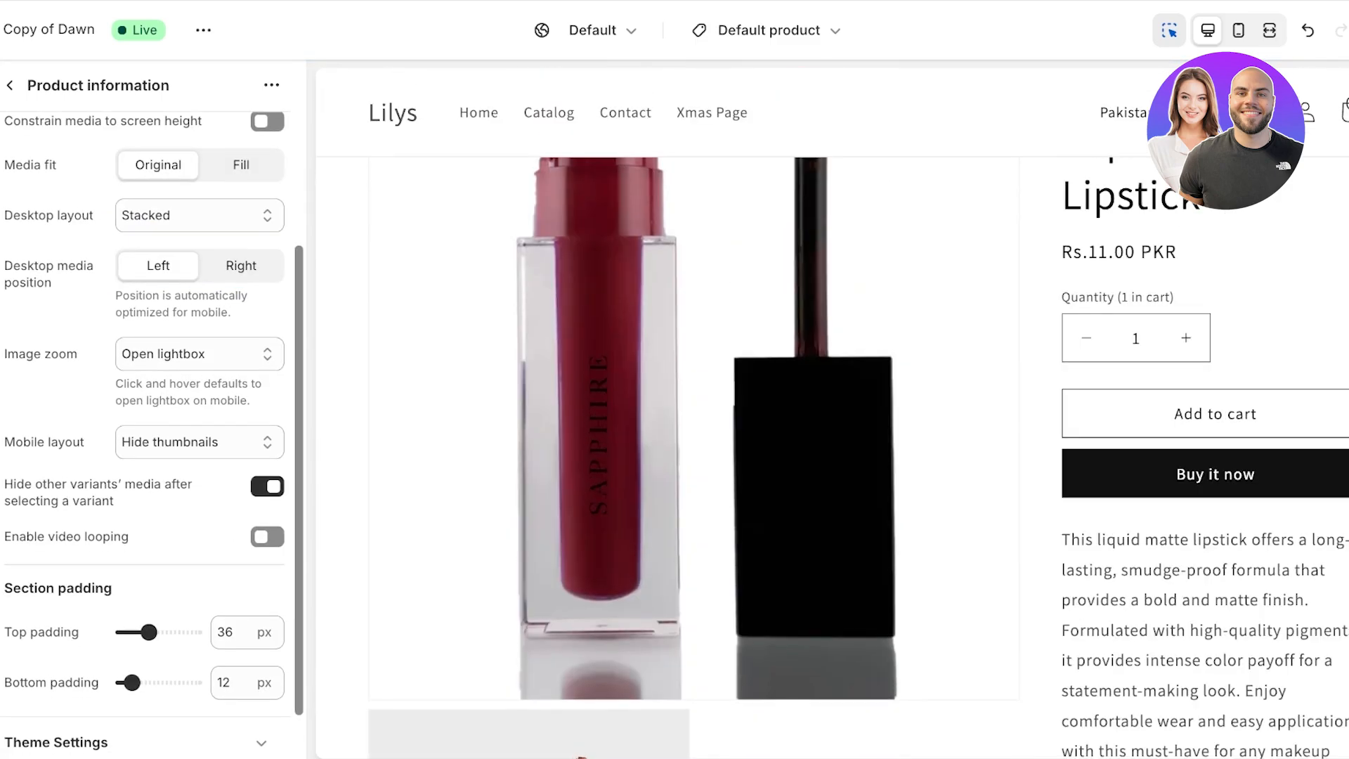
scroll(199, 422, up, 1)
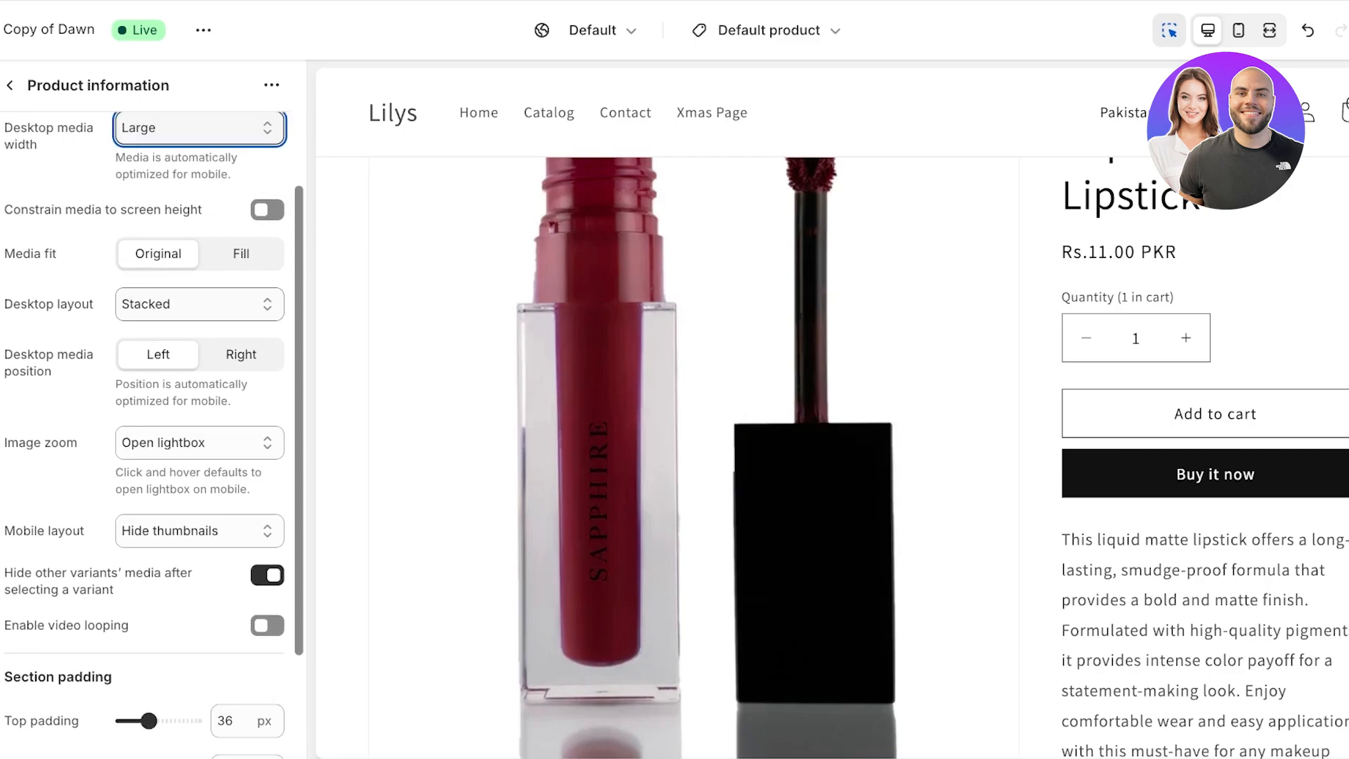
- Switch Constrain media to screen height on and off to compare the image size, leaving it enabled
click(267, 209)
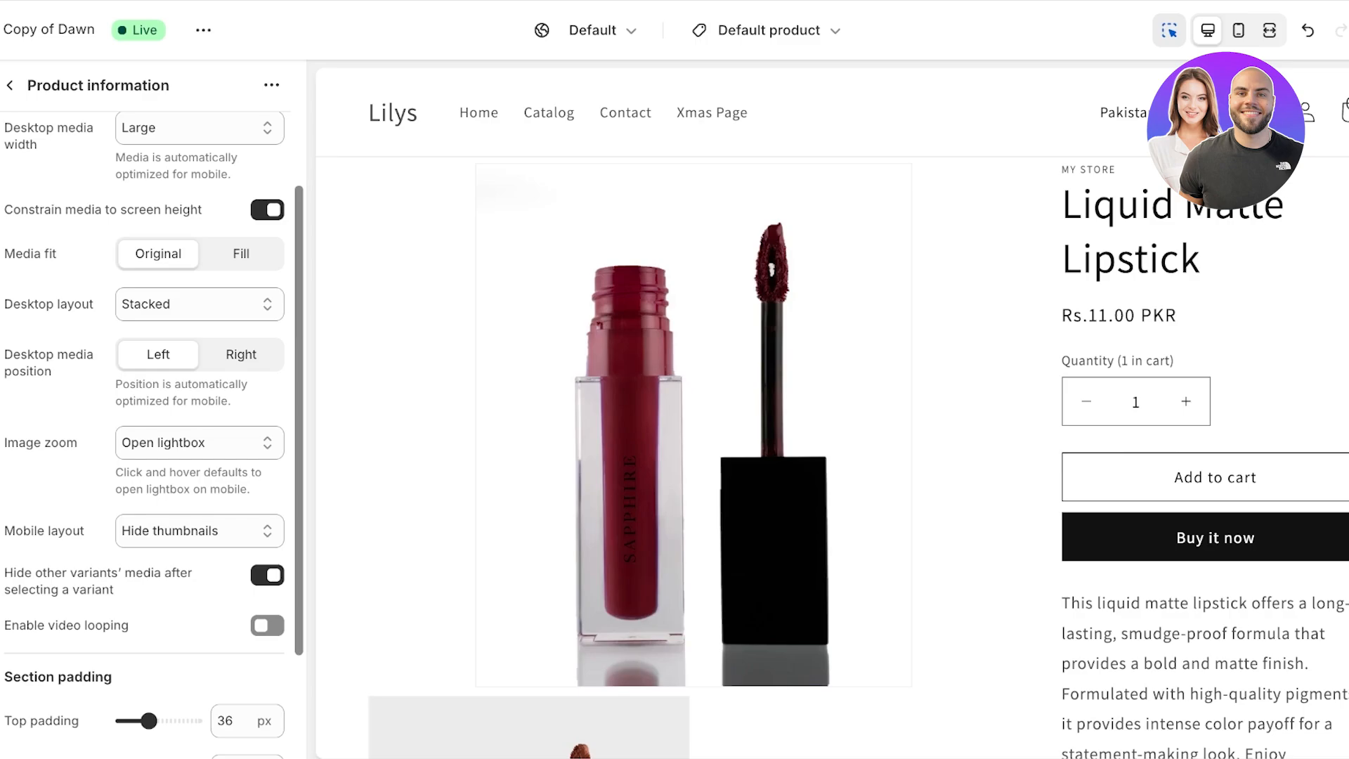
drag(28, 210, 266, 211)
click(267, 210)
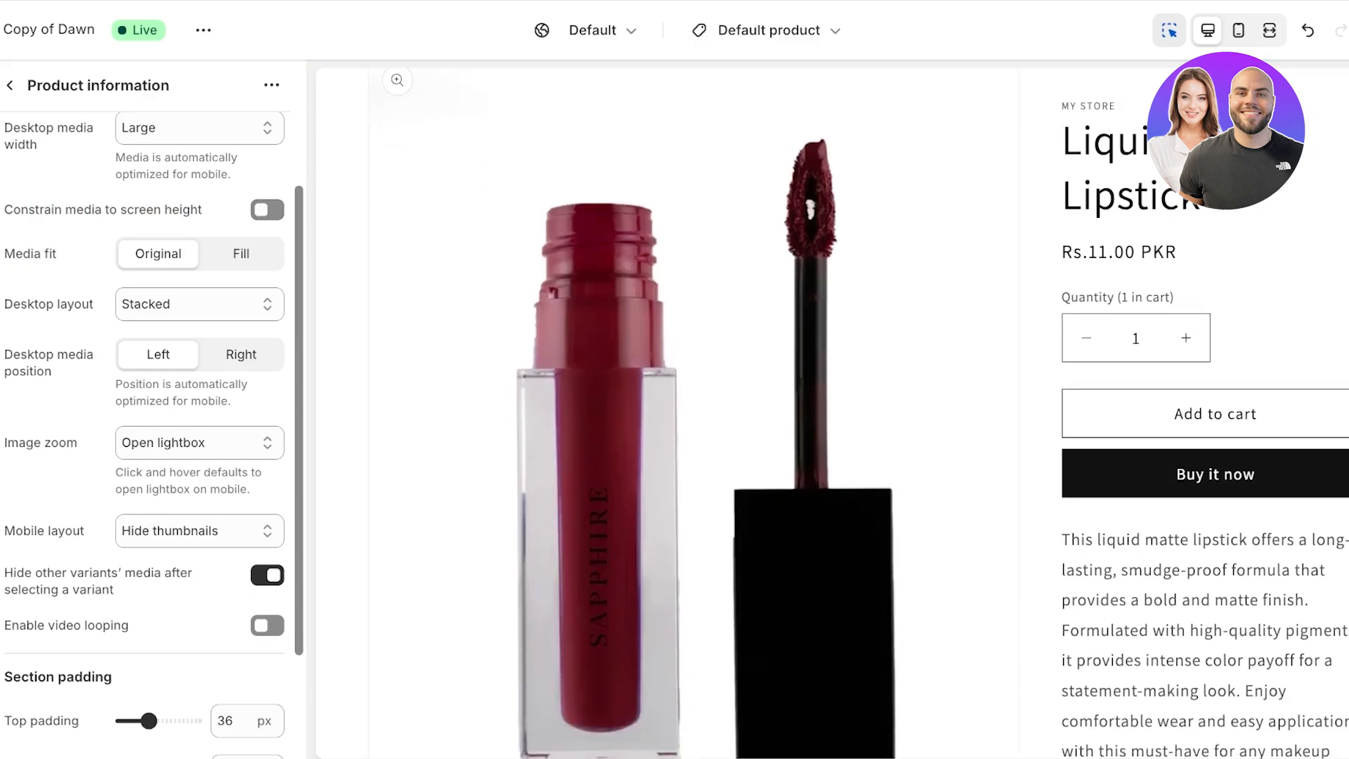
click(267, 210)
click(267, 210)
click(267, 210)
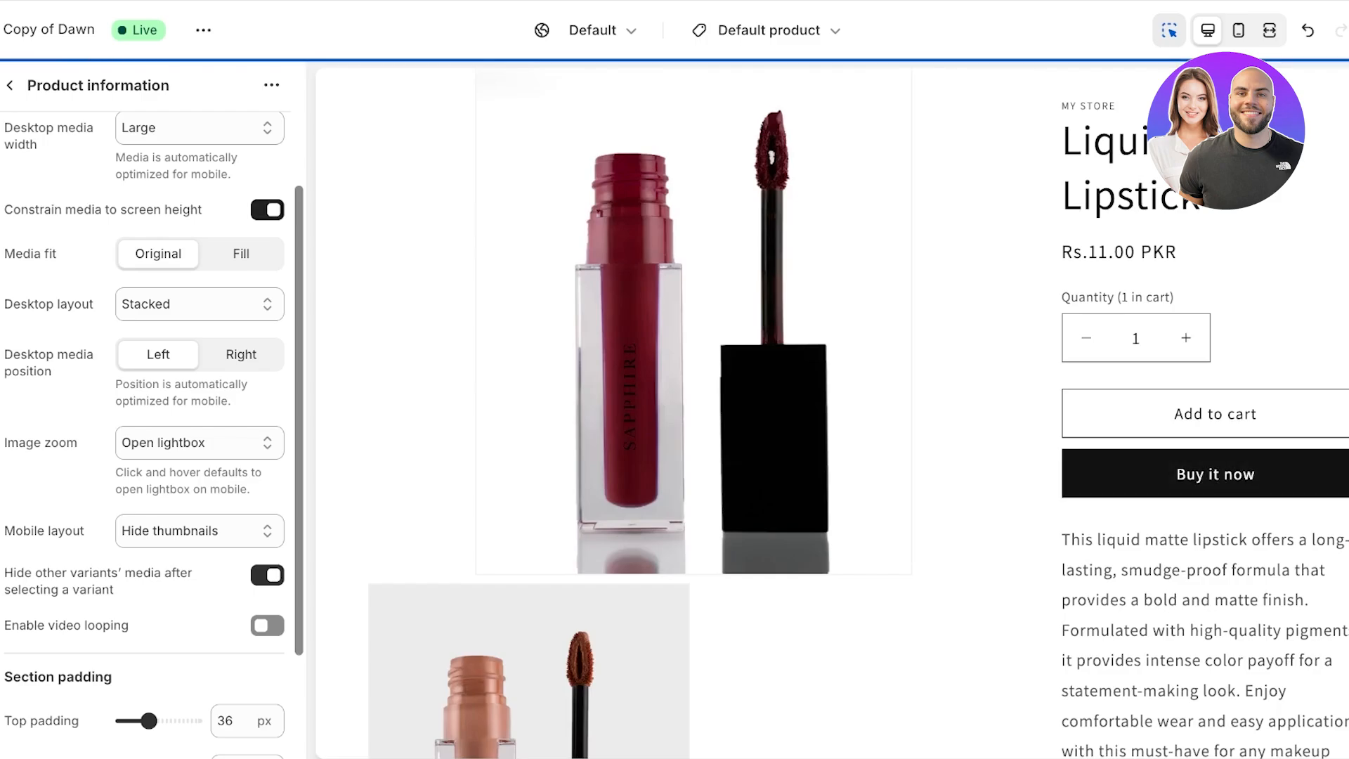
- Reopen the Product information settings, try the Fill media fit and restore Original
click(10, 85)
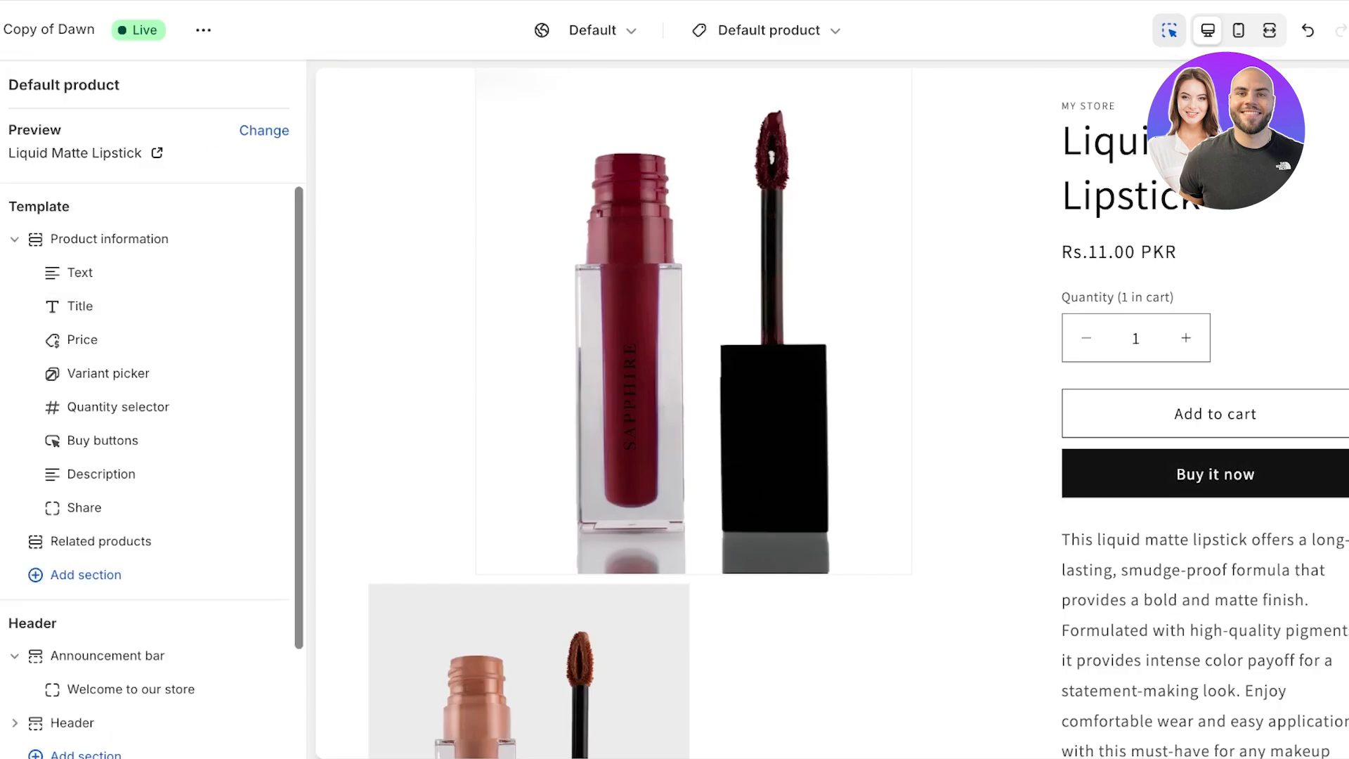
click(109, 238)
scroll(154, 411, down, 1)
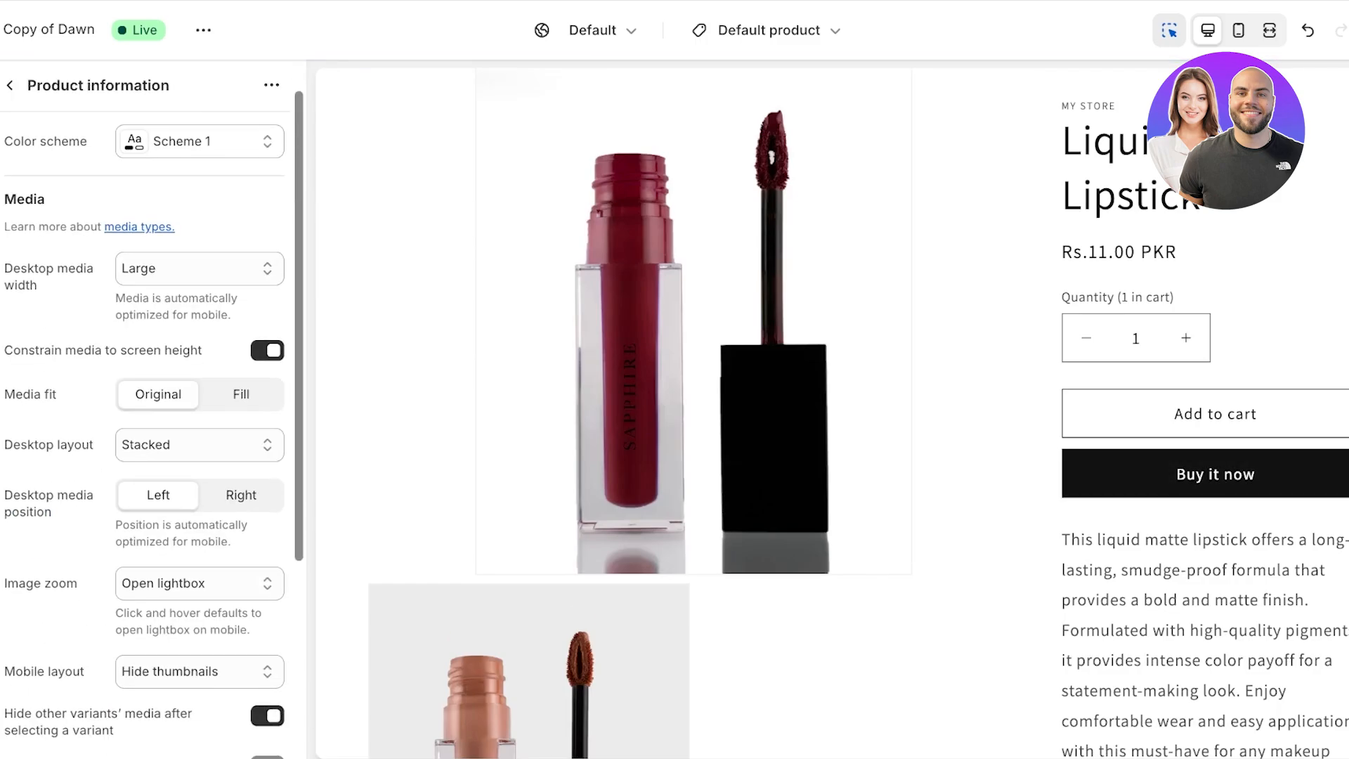
scroll(154, 422, down, 1)
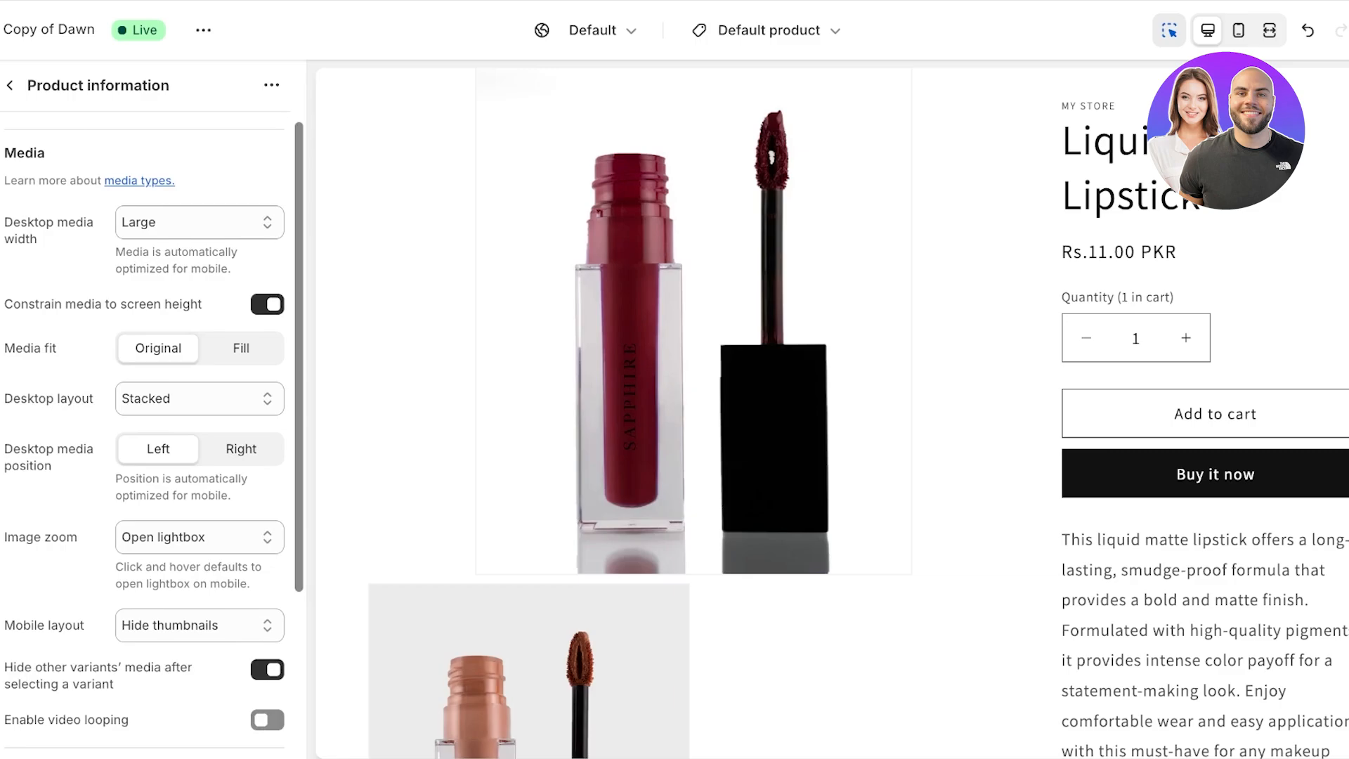
click(241, 349)
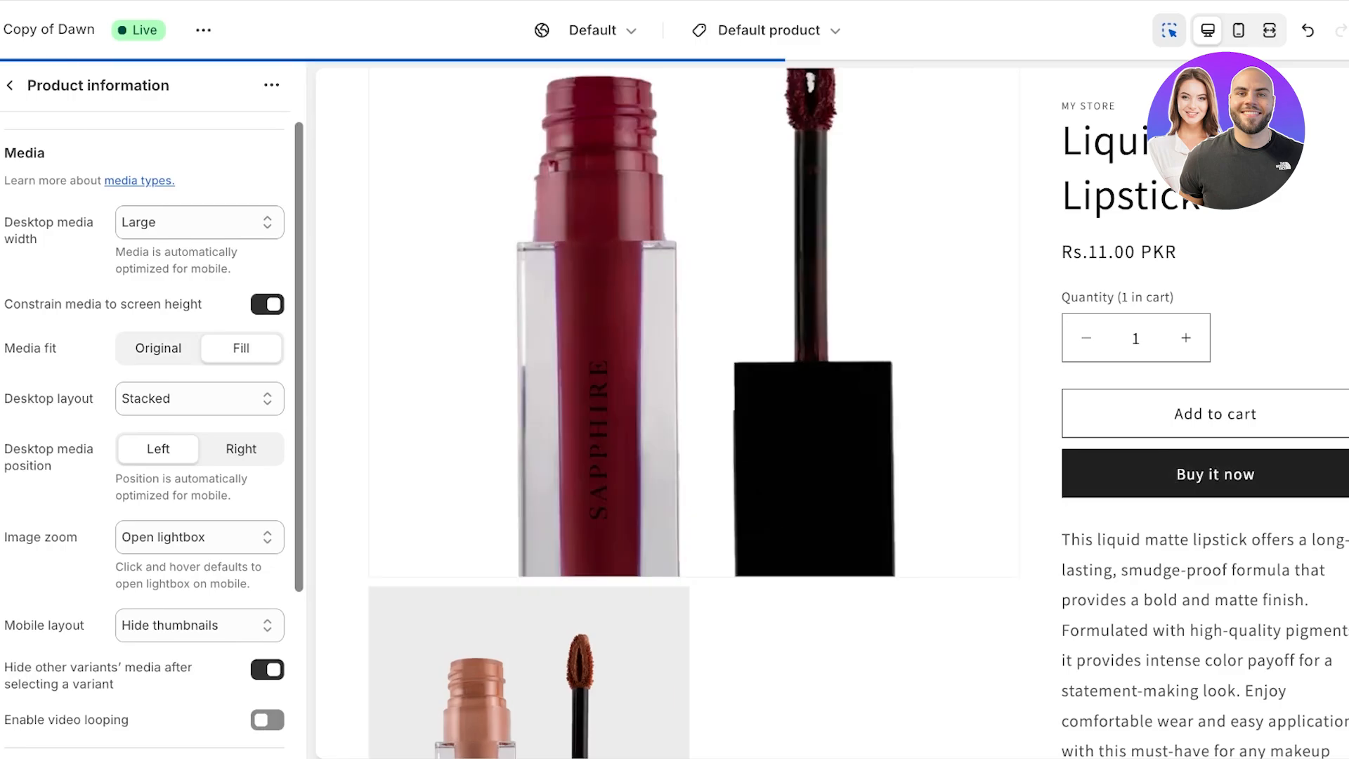
click(158, 349)
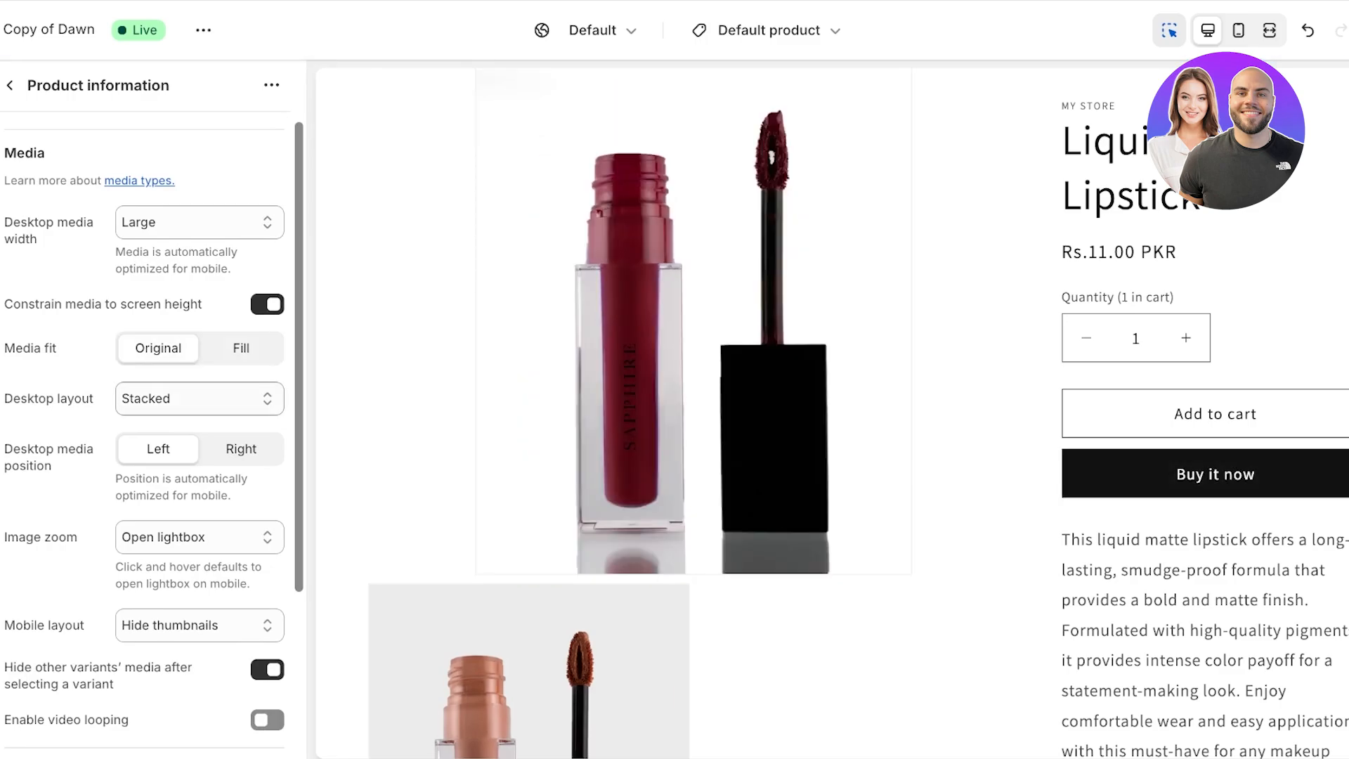
- Try the 2 columns, Thumbnails and Thumbnail carousel desktop layouts for the product media and restore Stacked
click(200, 398)
click(158, 420)
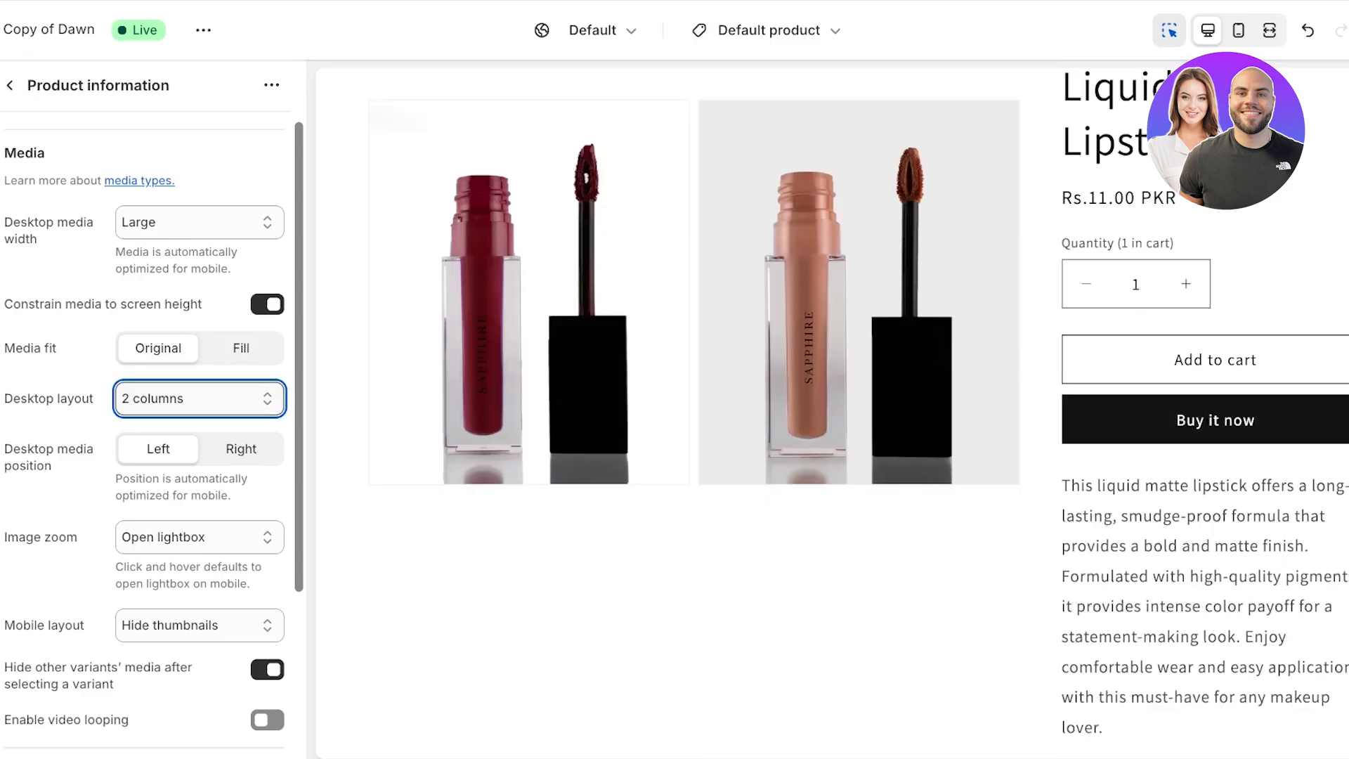
key(Down)
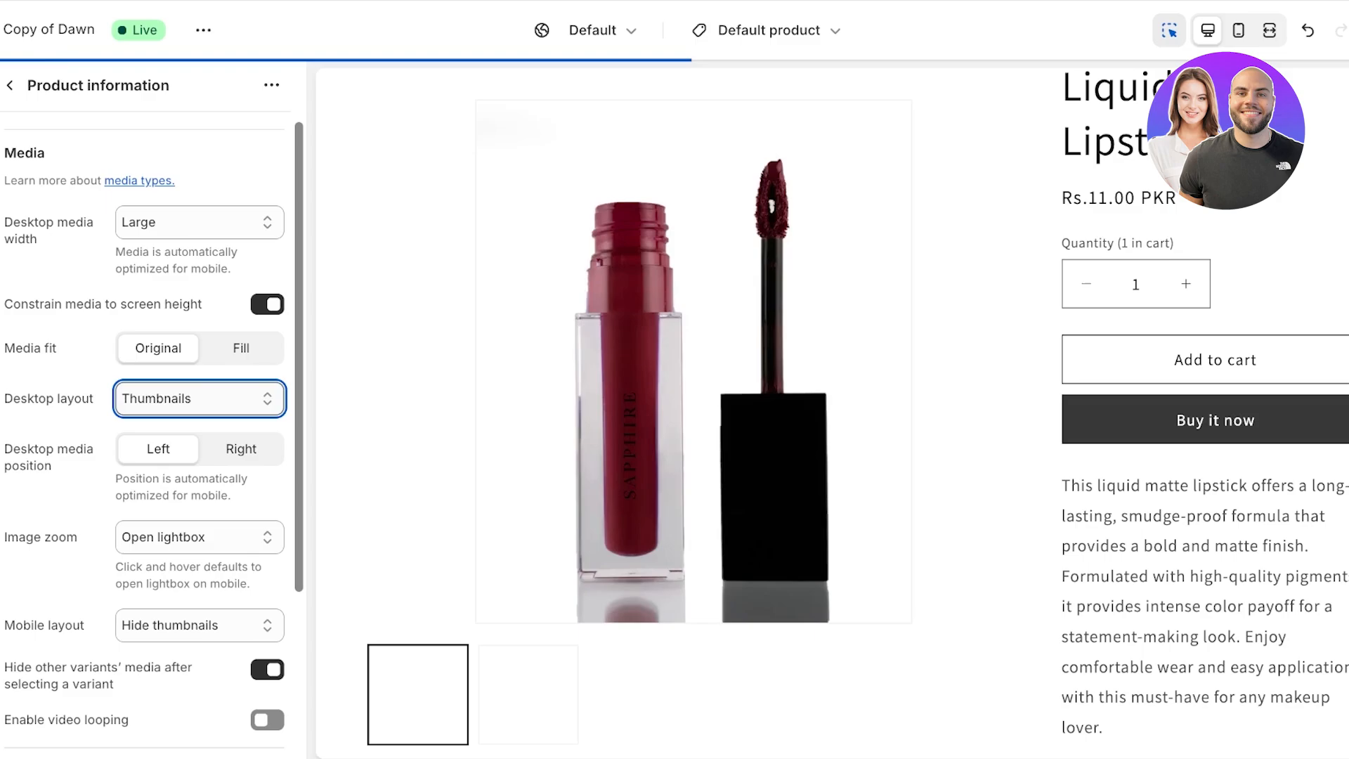
key(Down)
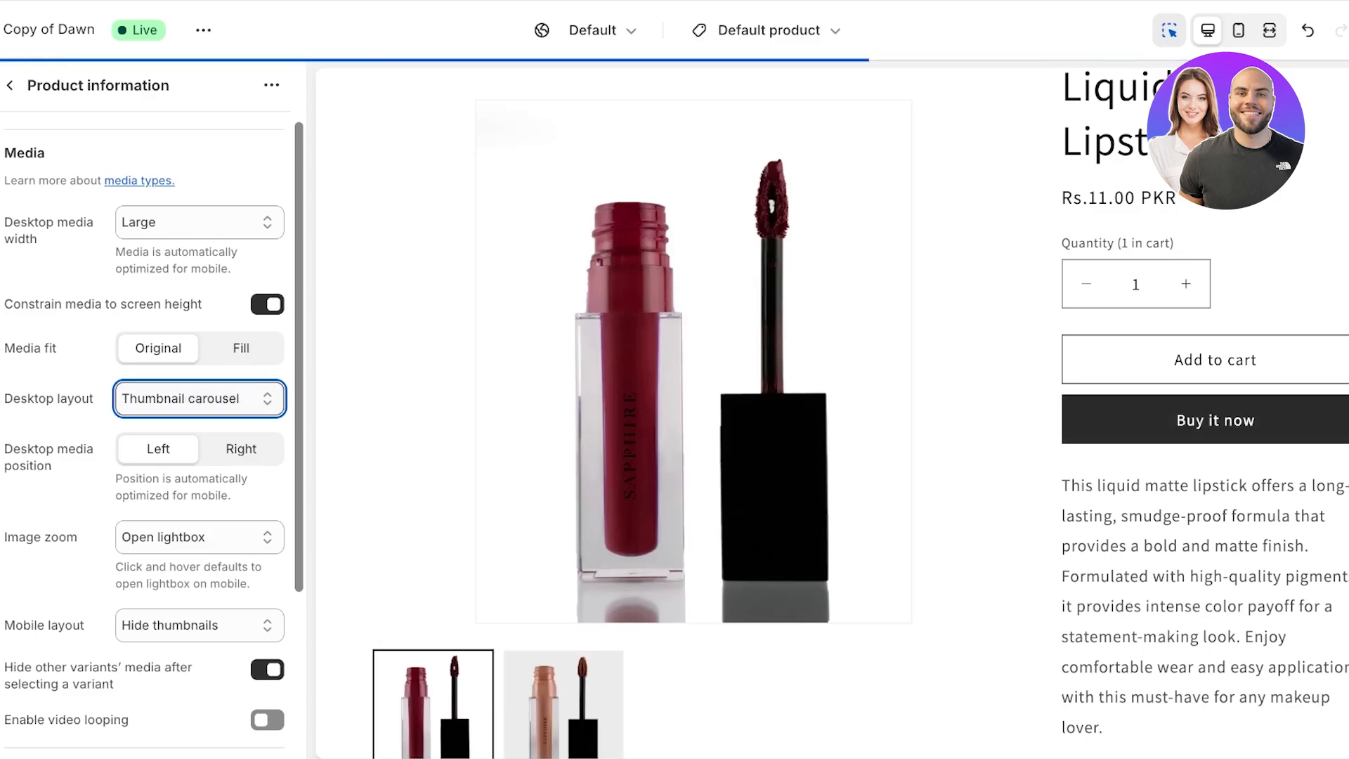
key(Up)
key(Up)
key(Up)
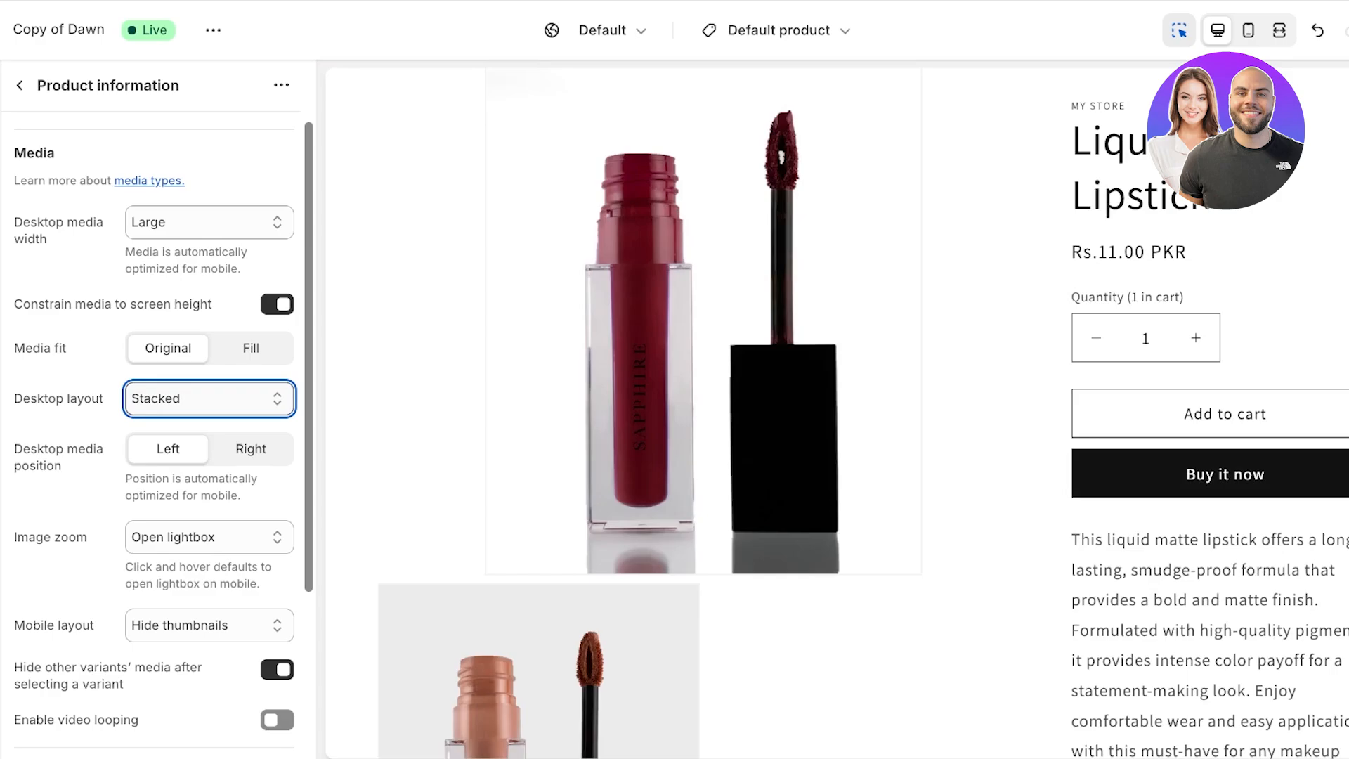
- Set the desktop layout to Thumbnail carousel and switch between the two product thumbnails in the preview
key(Down)
key(Down)
key(Down)
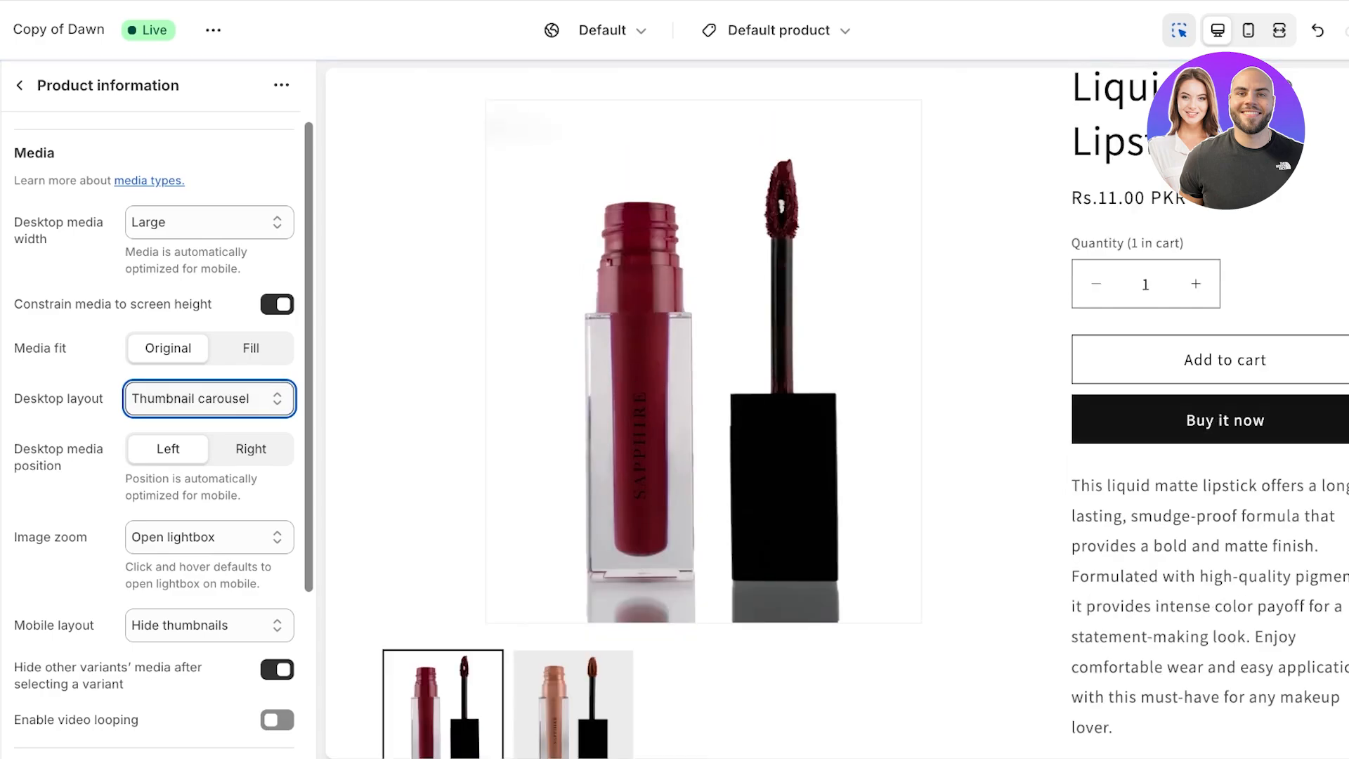
scroll(703, 422, up, 3)
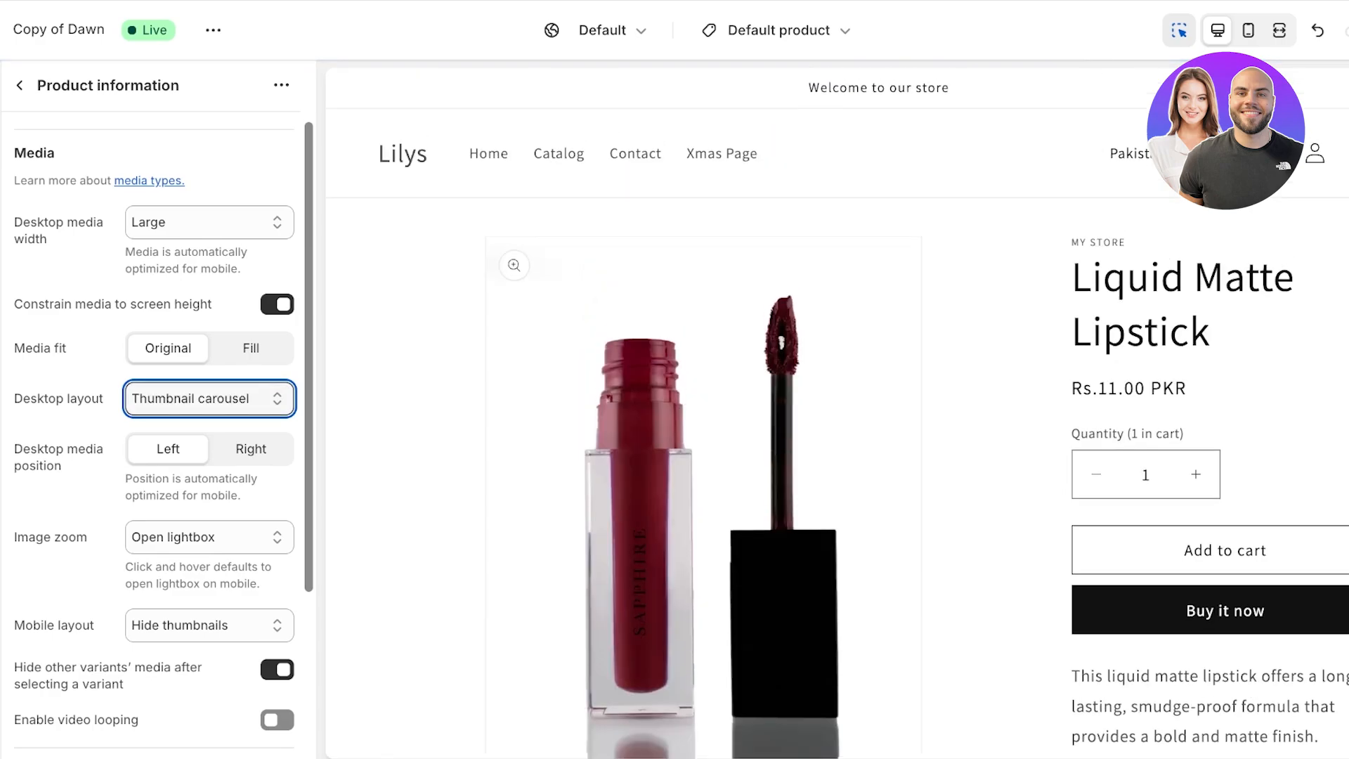
scroll(703, 422, down, 3)
click(573, 704)
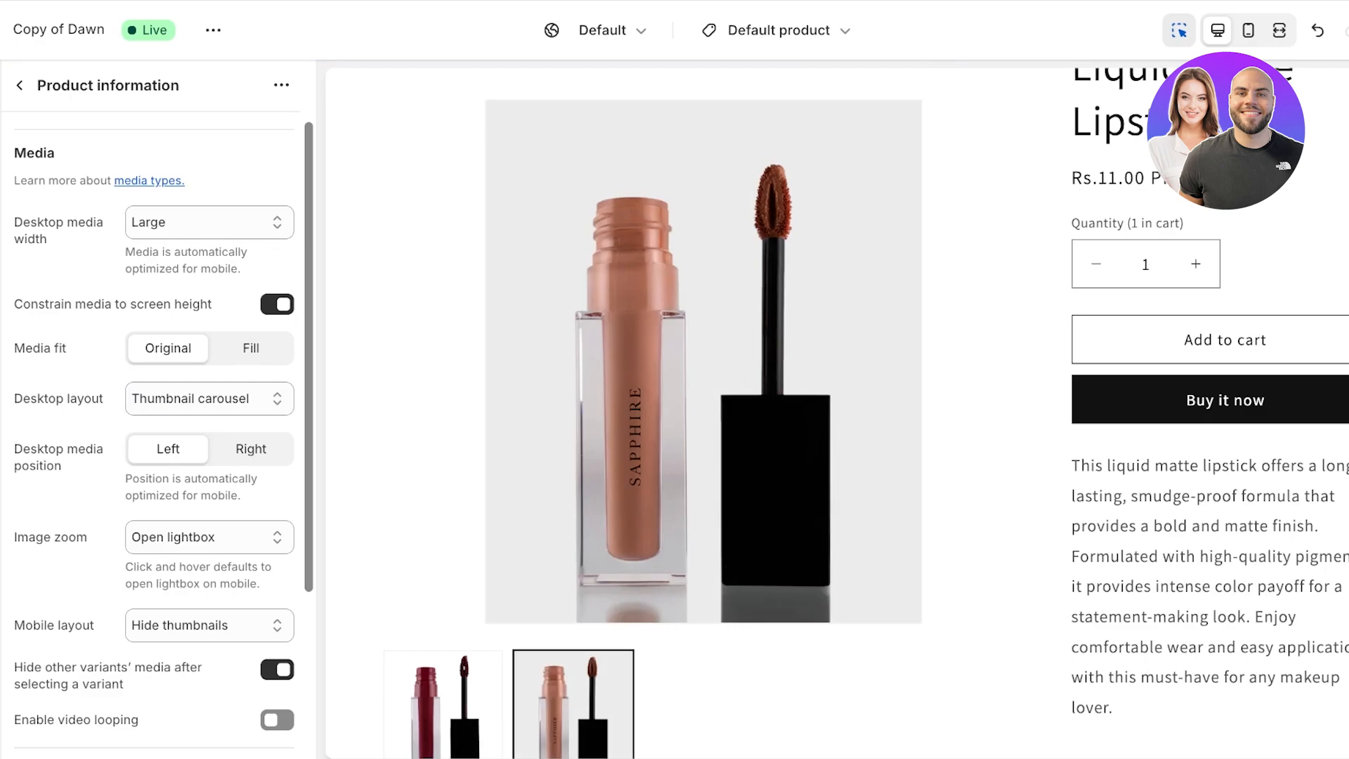
click(443, 704)
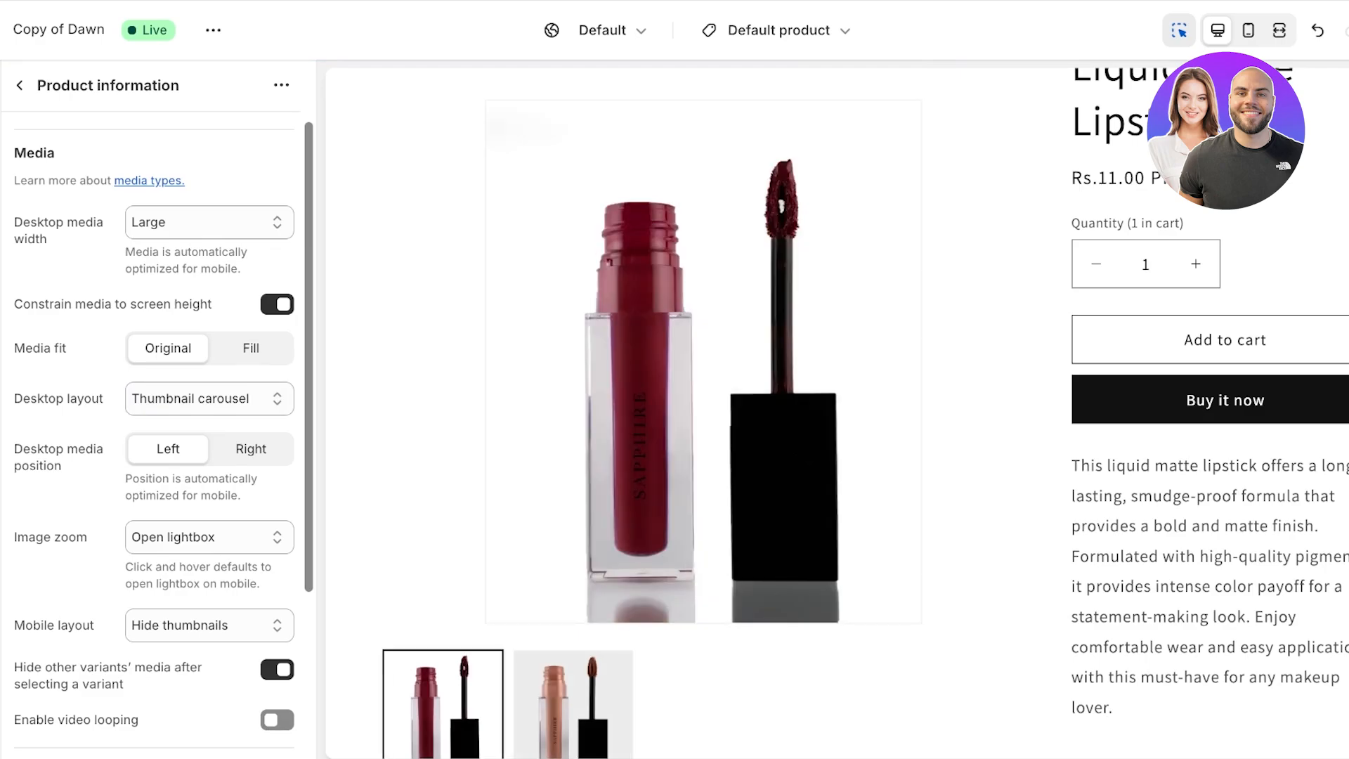
- Compare the Right and Left desktop media positions in the preview and restore Left
click(251, 449)
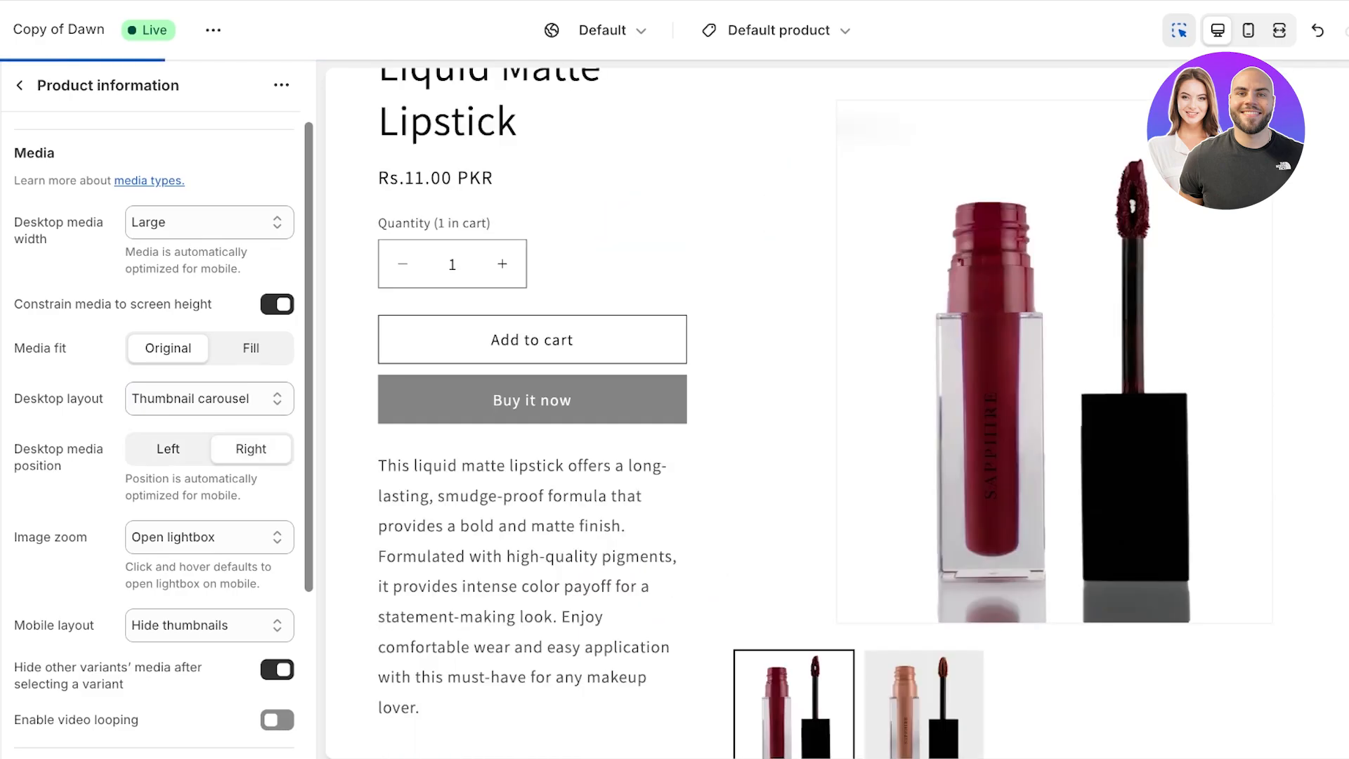
click(168, 449)
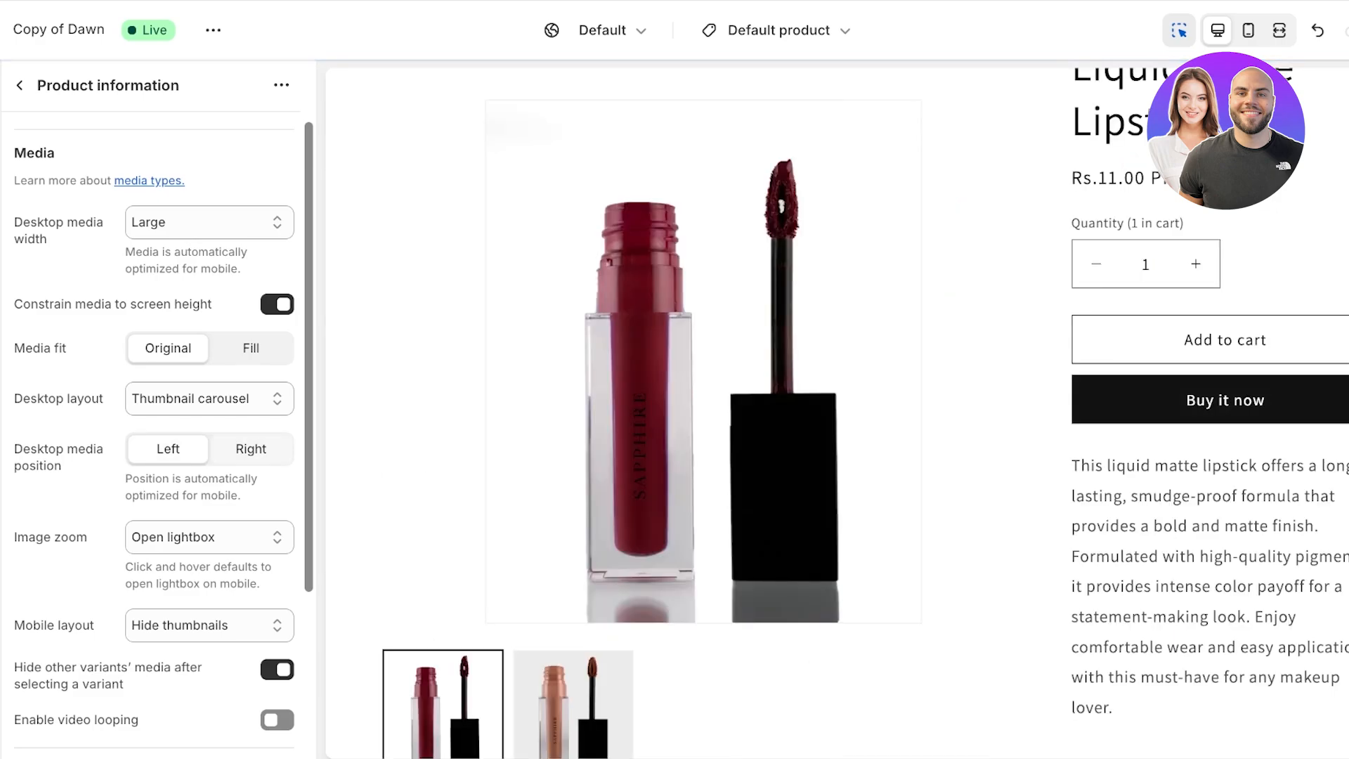
click(251, 449)
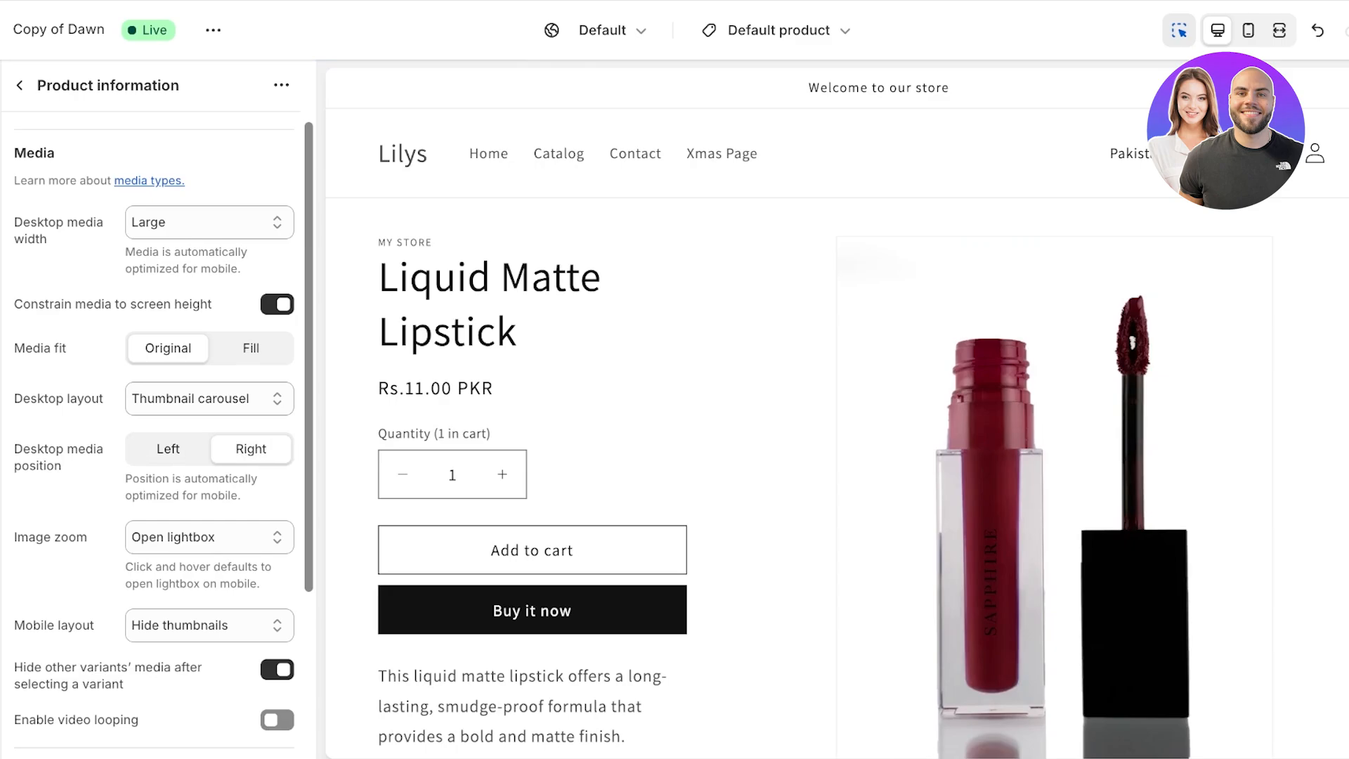
scroll(836, 413, down, 3)
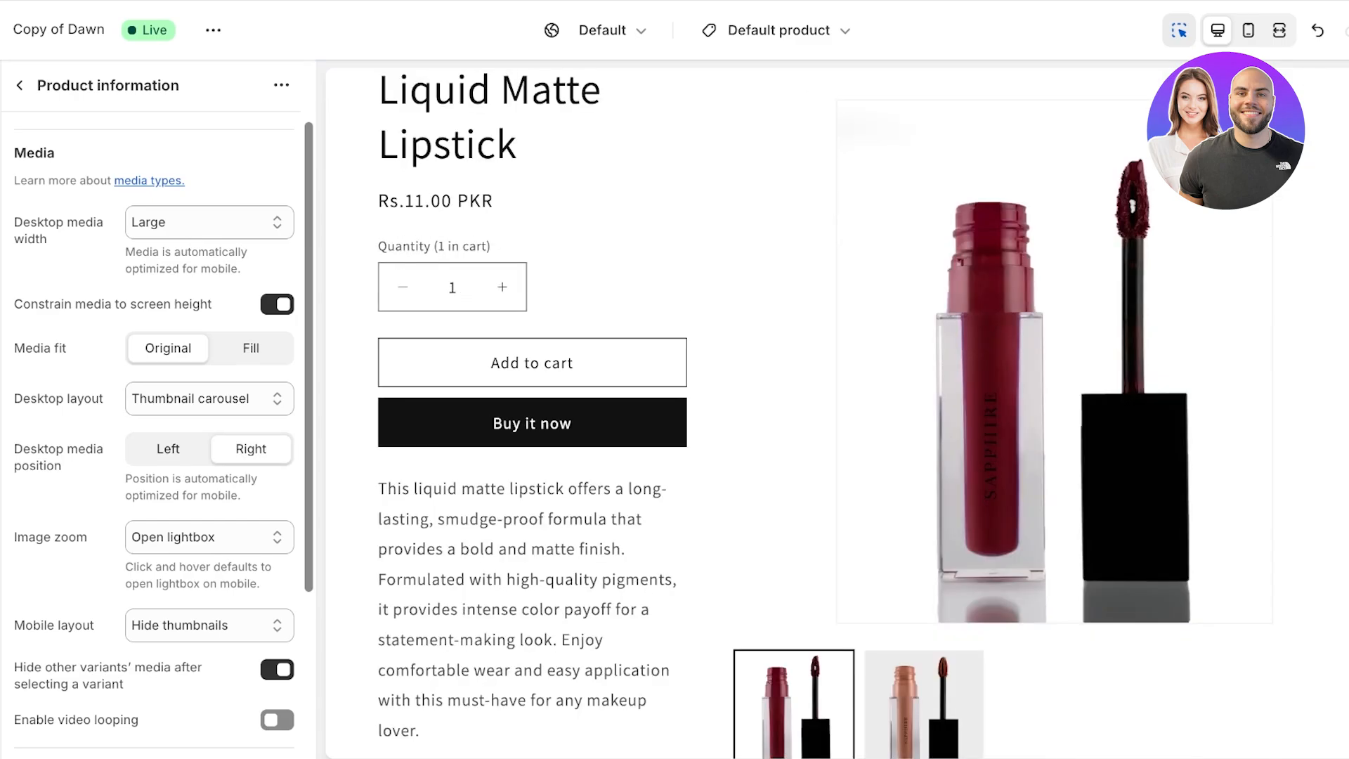
click(168, 449)
- Change the image zoom to Click and hover and test zooming on the lipstick image
scroll(186, 463, down, 1)
click(209, 479)
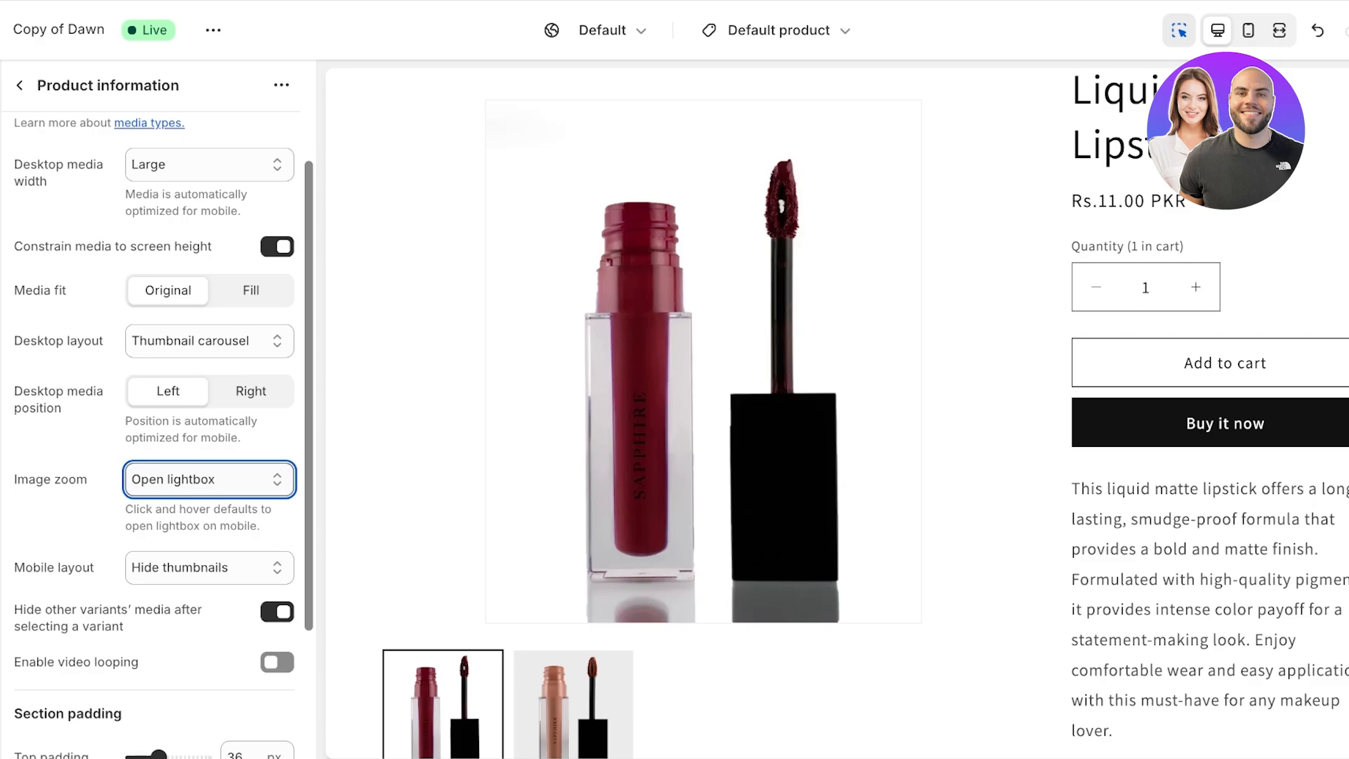
click(184, 503)
click(781, 229)
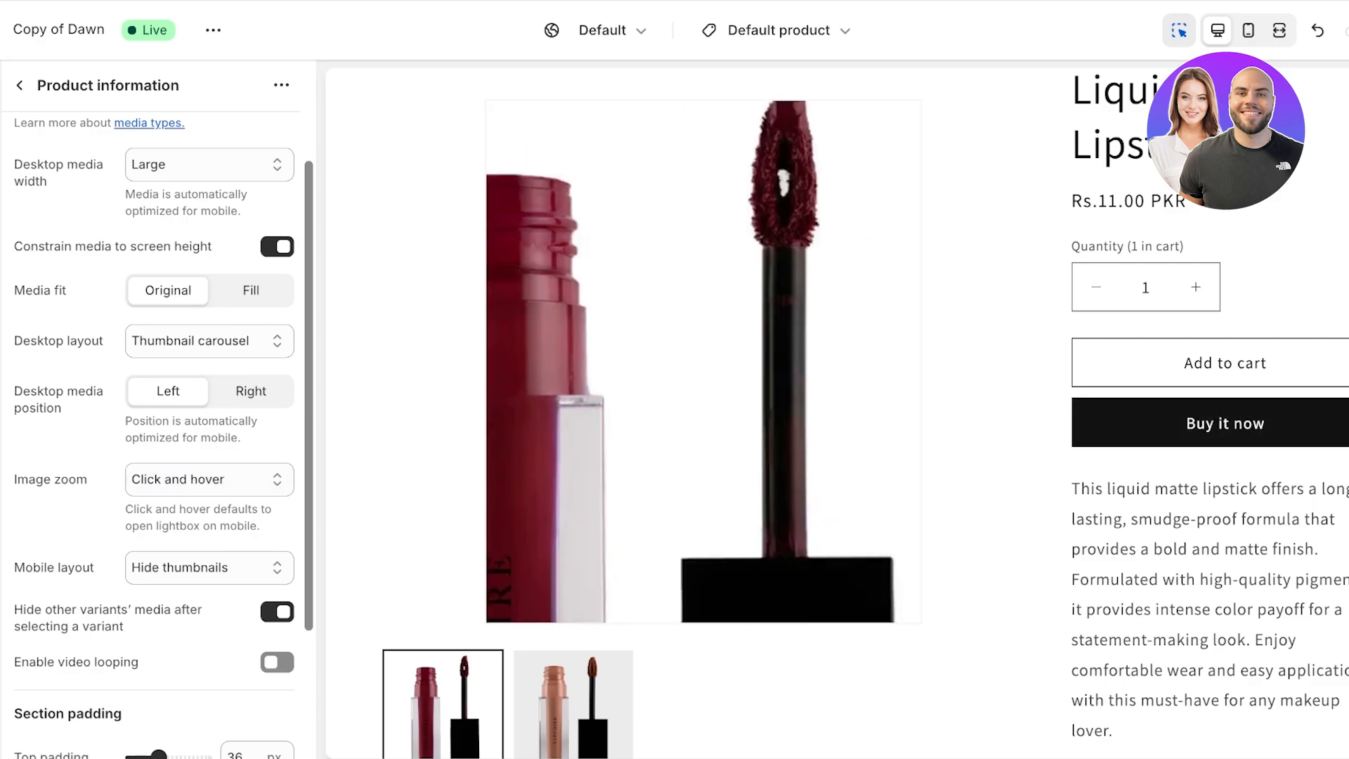
click(720, 262)
- Switch the image zoom back to Open lightbox and test enlarging the product image
click(210, 480)
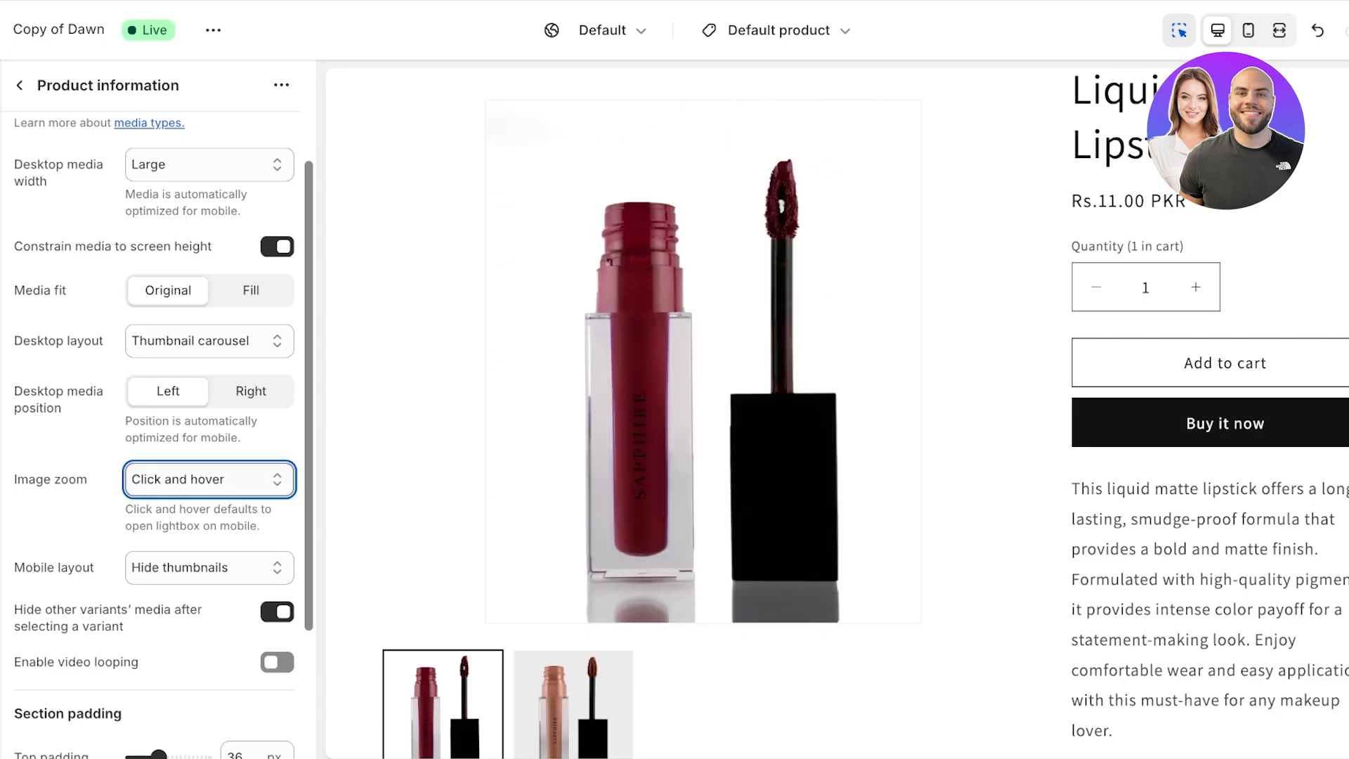
click(173, 457)
click(703, 361)
scroll(703, 361, down, 7)
scroll(703, 361, up, 2)
click(703, 361)
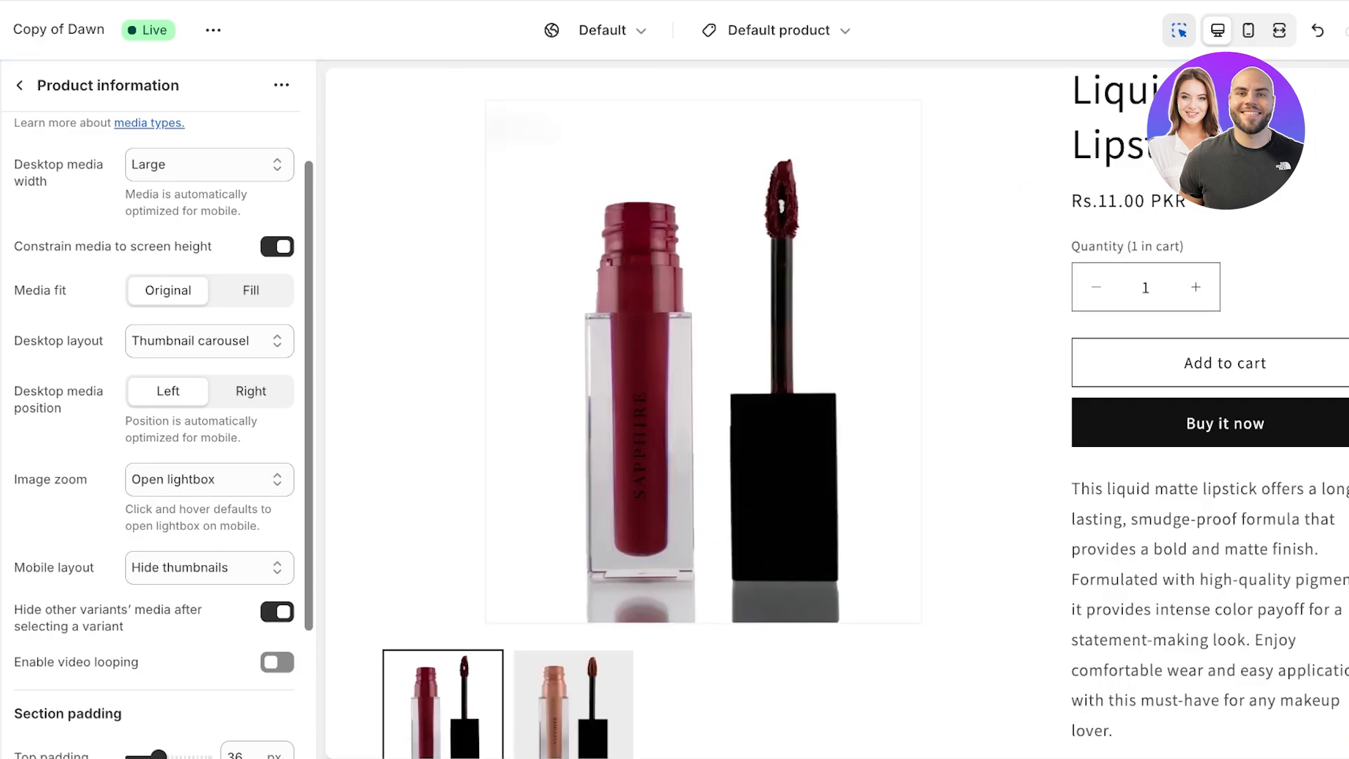
- Set the image zoom to Click and hover again and recheck the zoom on the product image
click(209, 479)
click(177, 501)
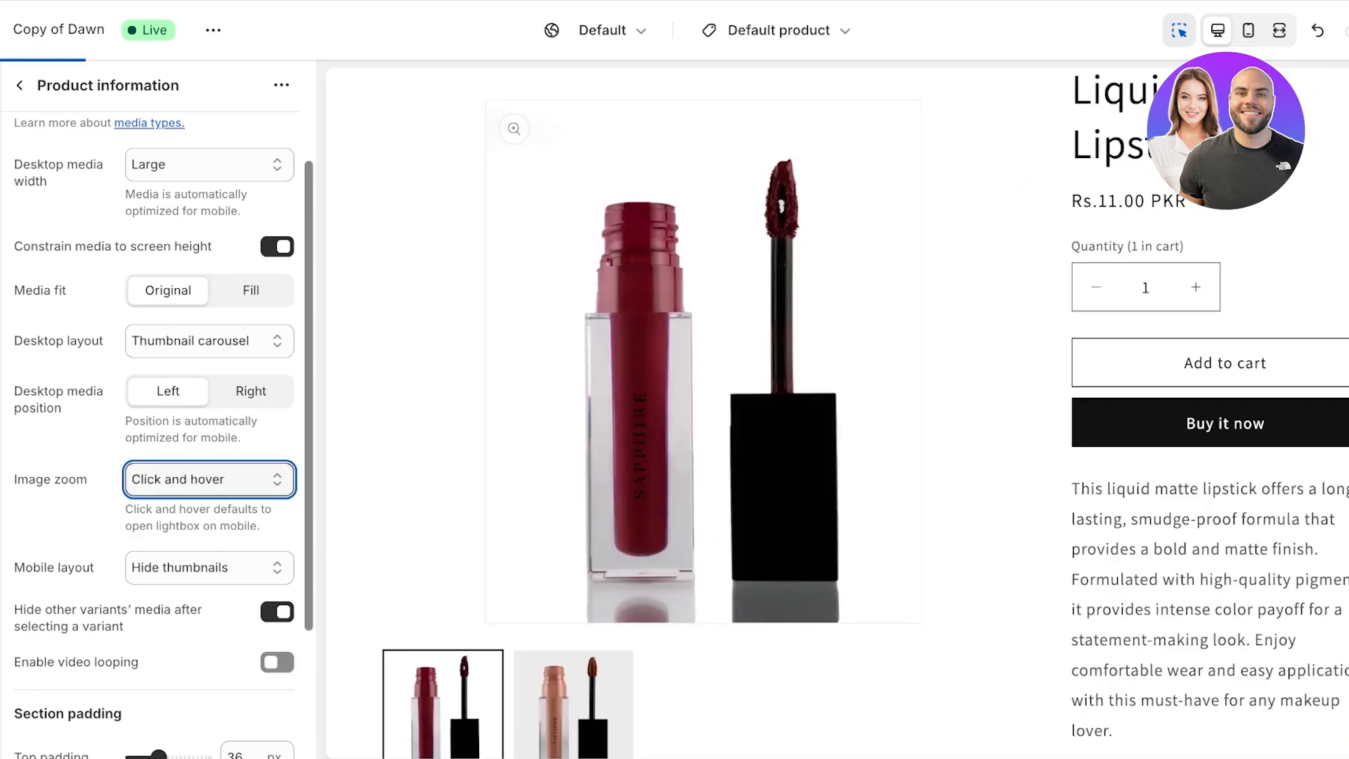
click(733, 346)
click(733, 346)
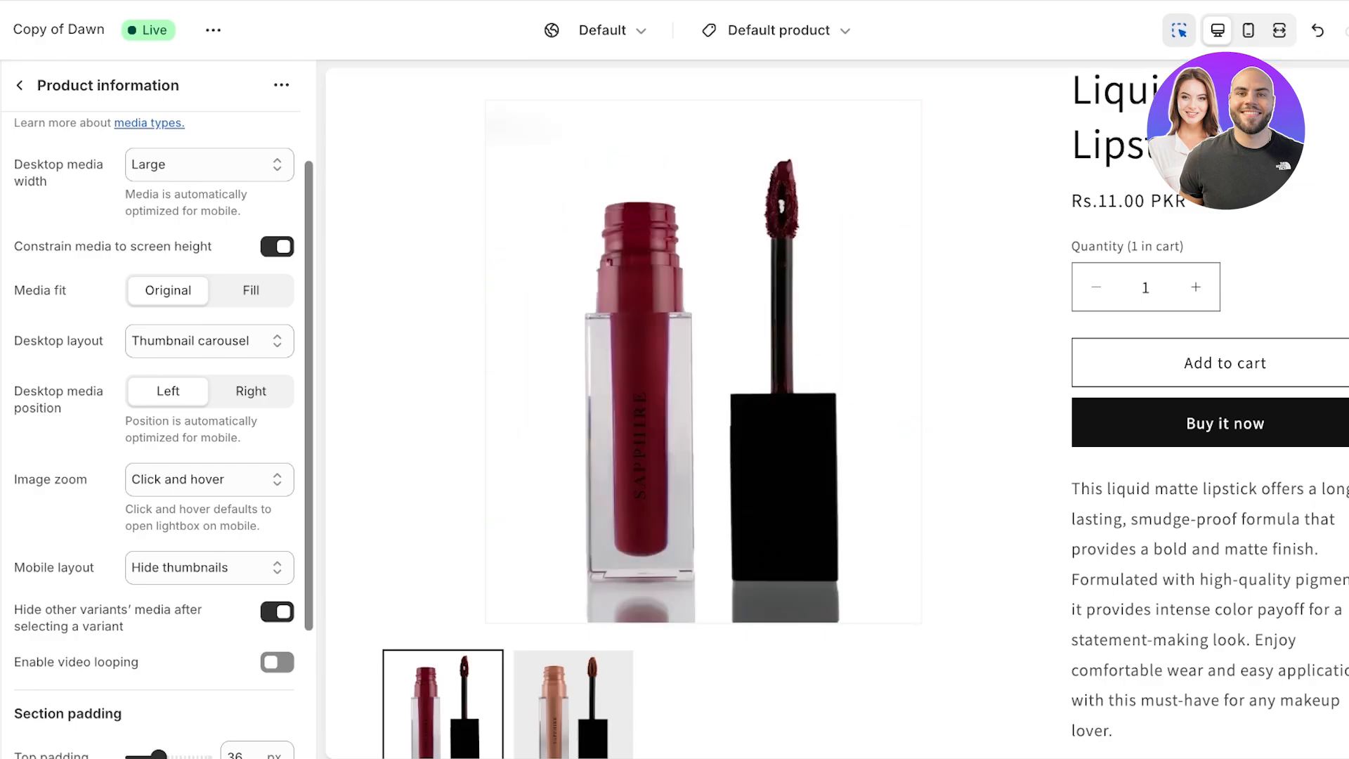
click(815, 288)
- Set the mobile layout to Show thumbnails, look over the remaining settings and return to the section list
scroll(154, 436, down, 1)
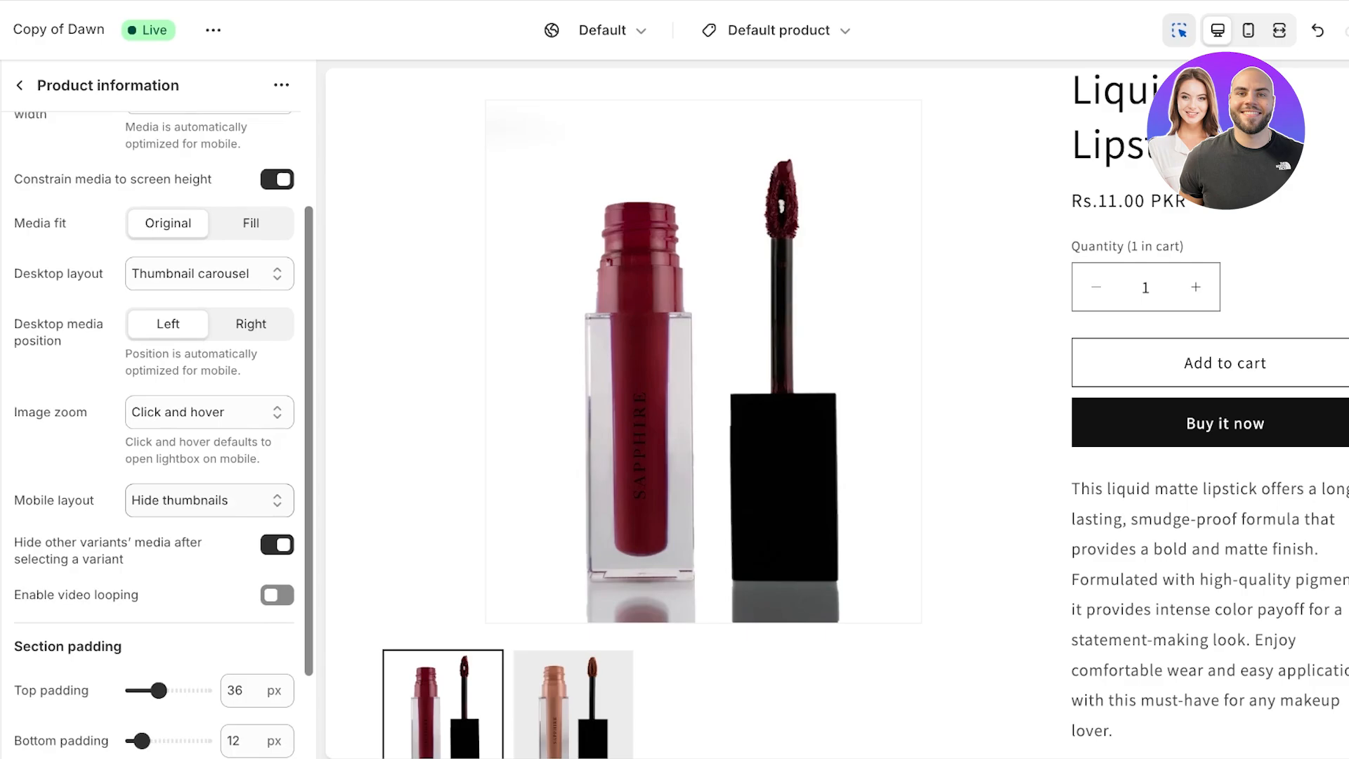
click(209, 499)
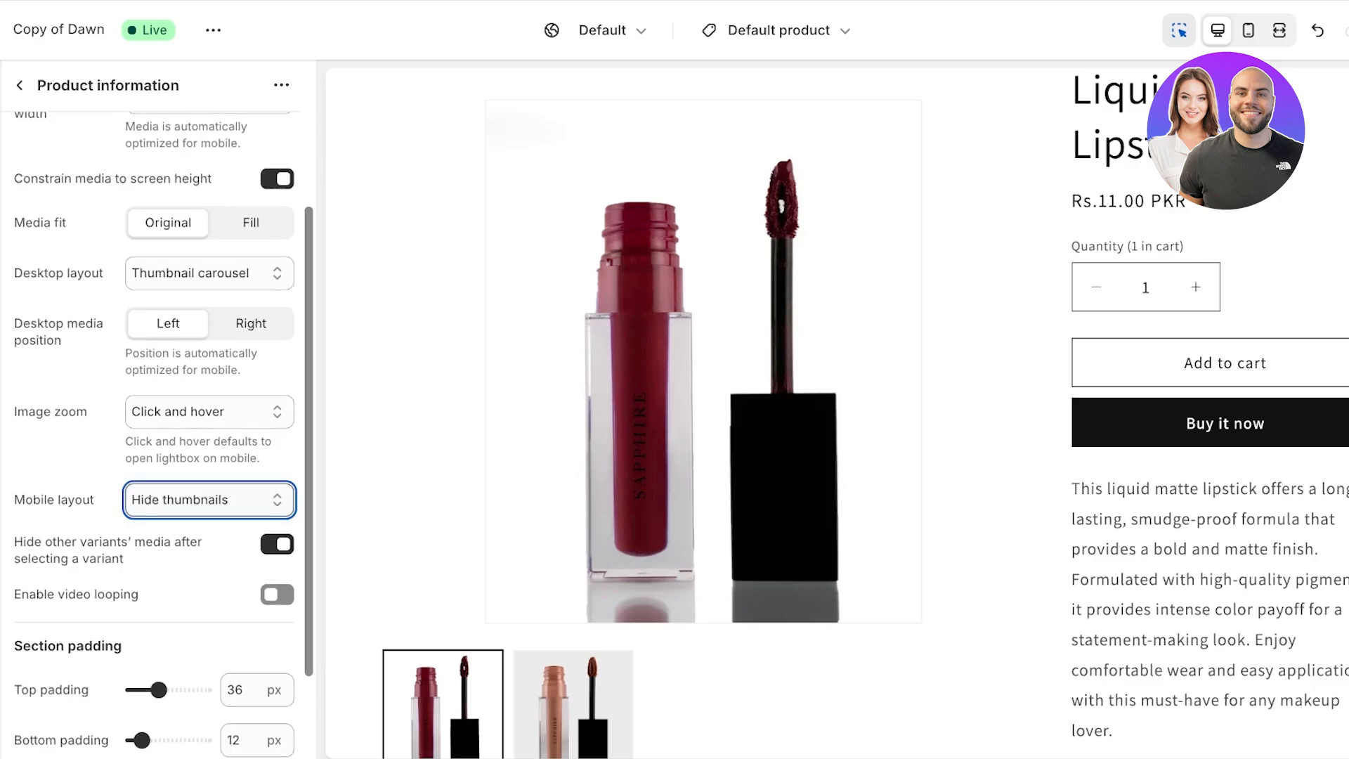
key(Down)
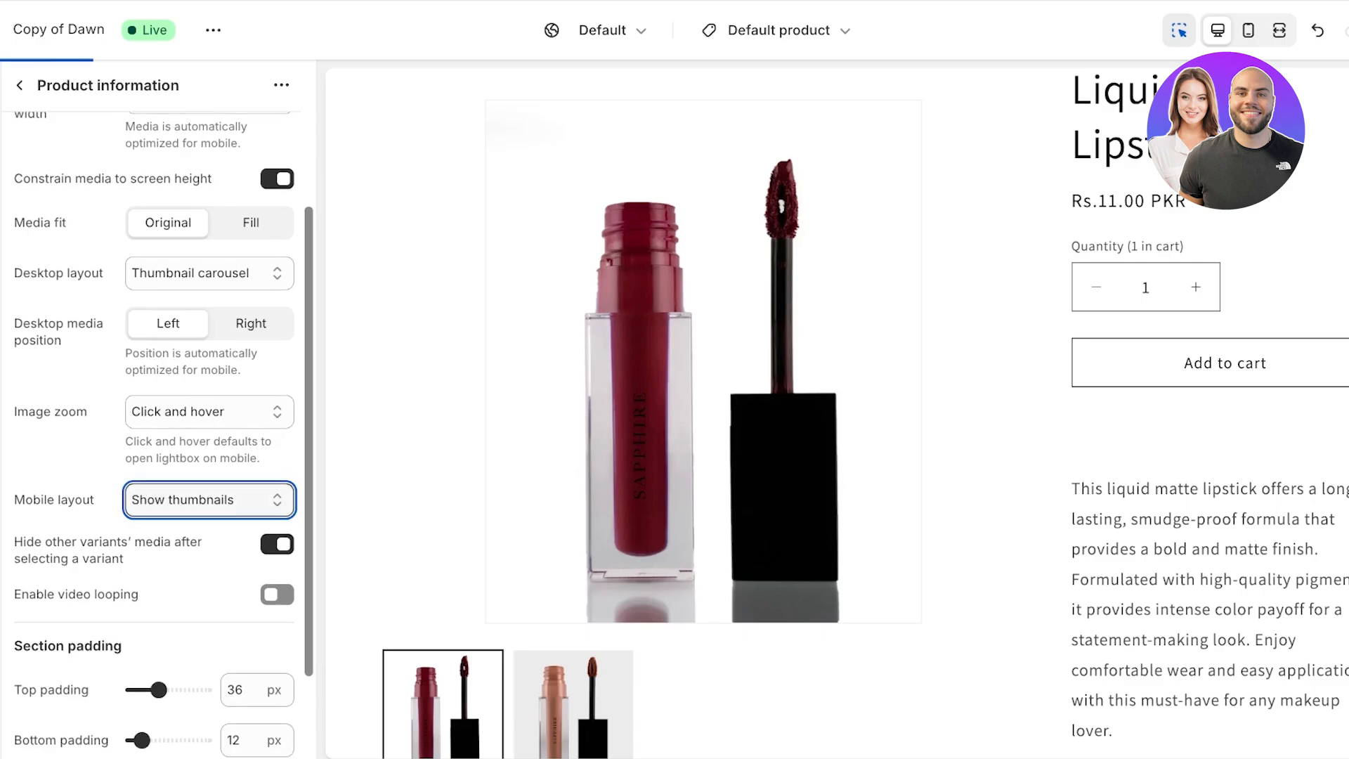
scroll(155, 421, down, 2)
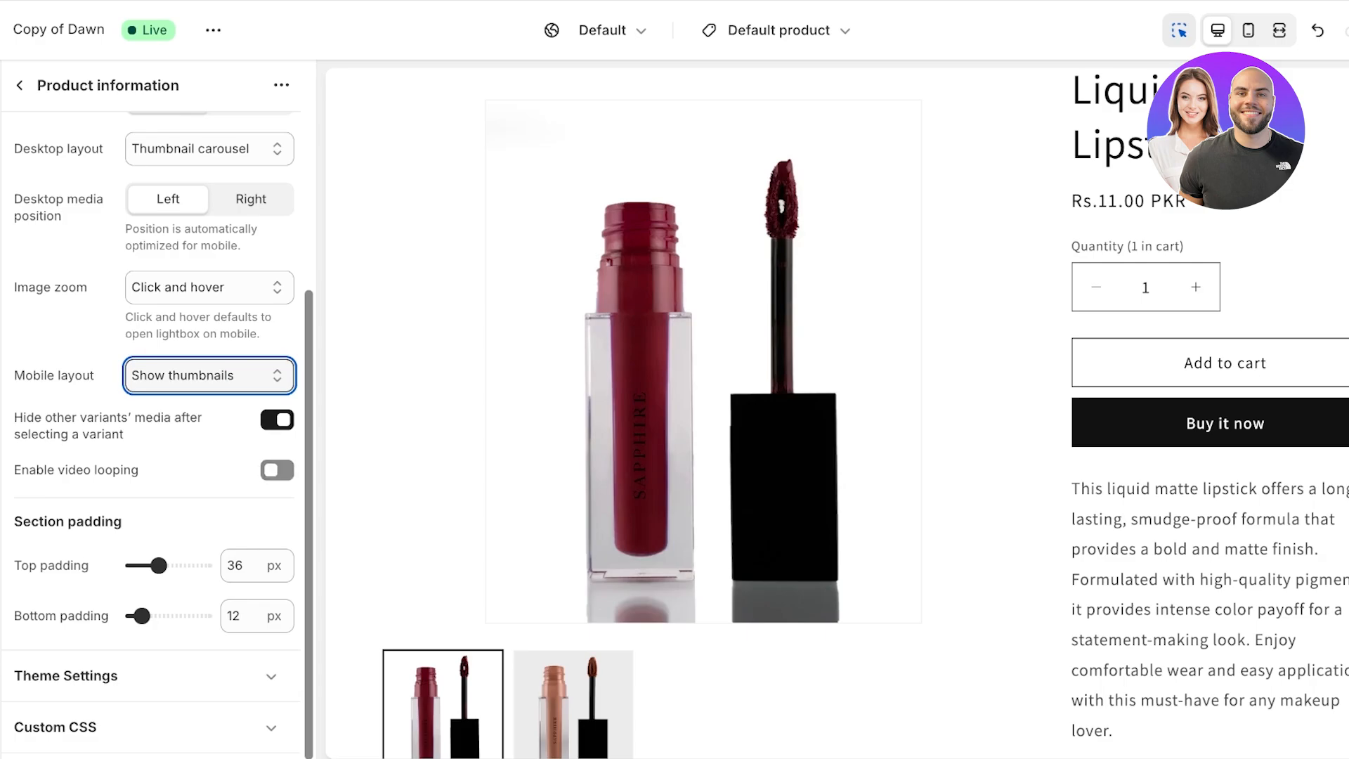
scroll(276, 419, down, 1)
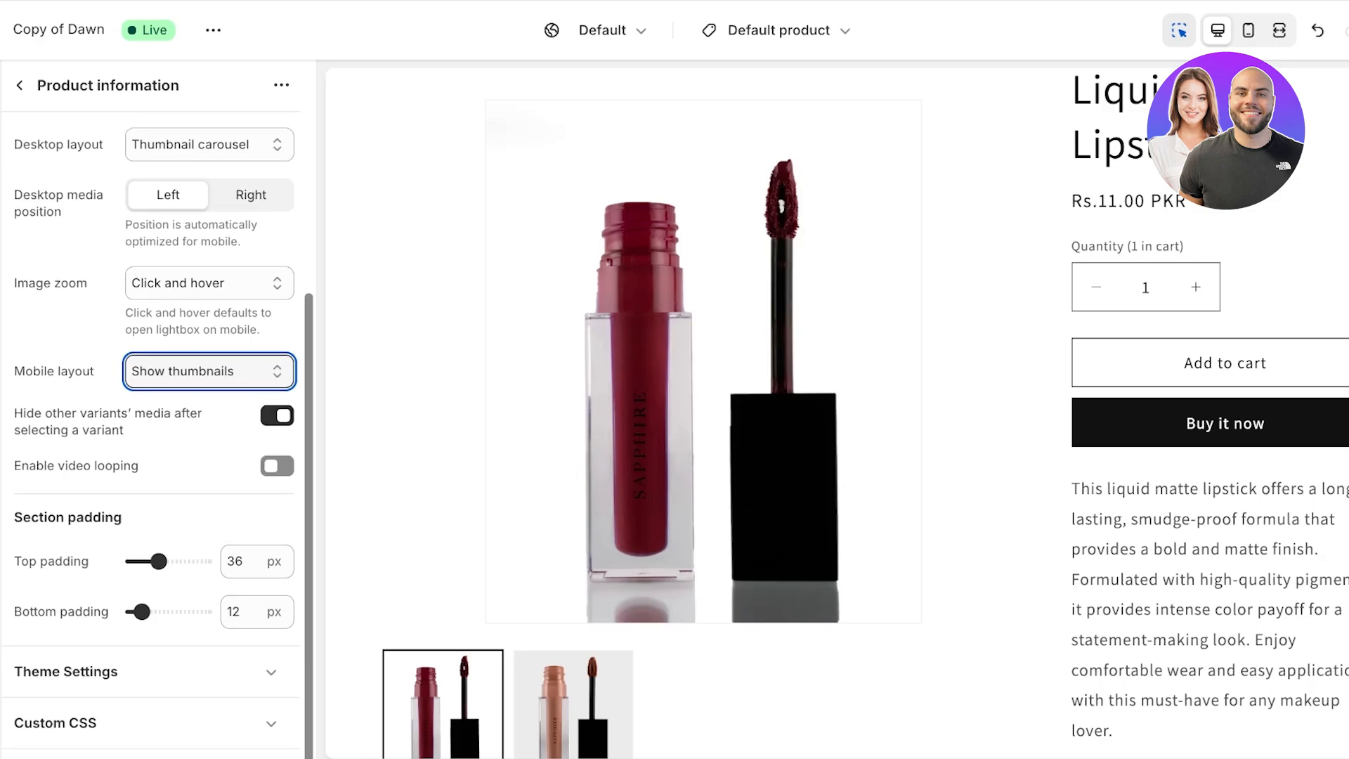
scroll(151, 421, up, 5)
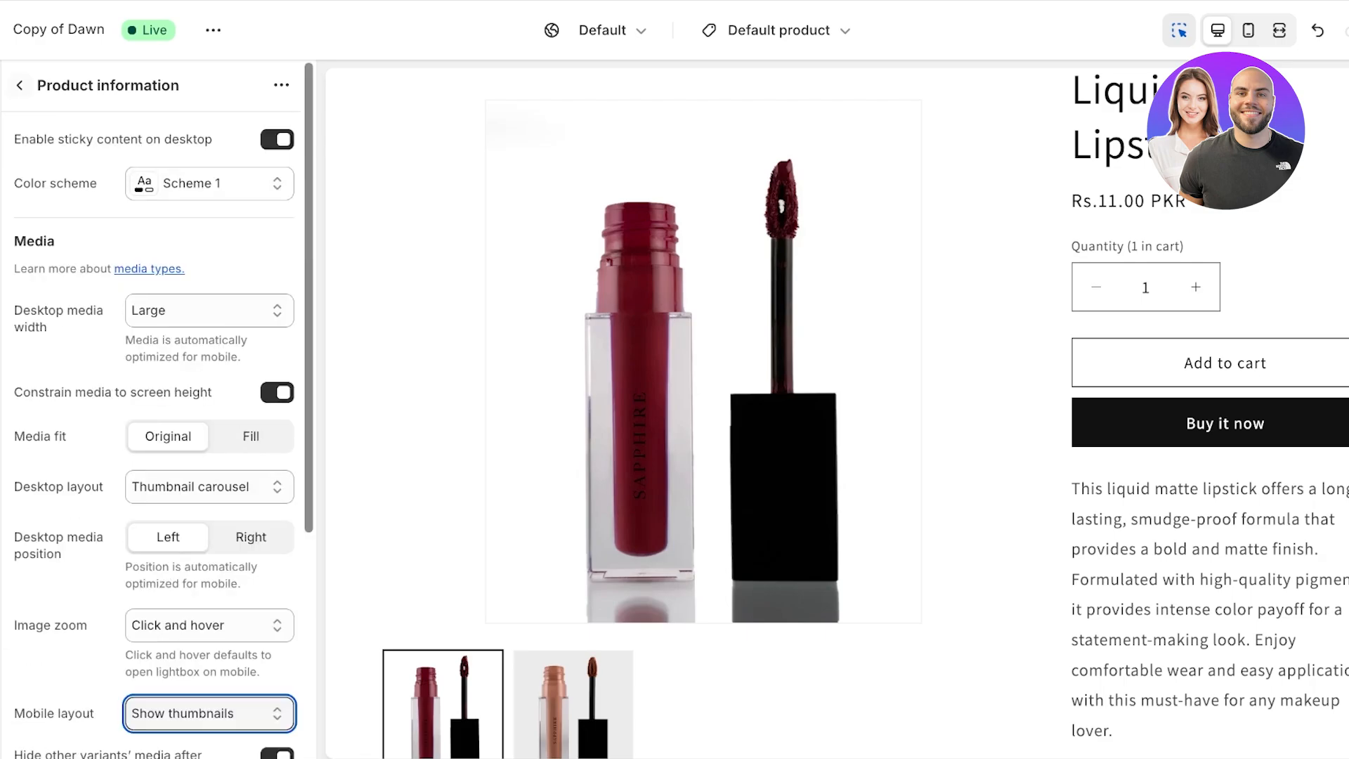
click(20, 85)
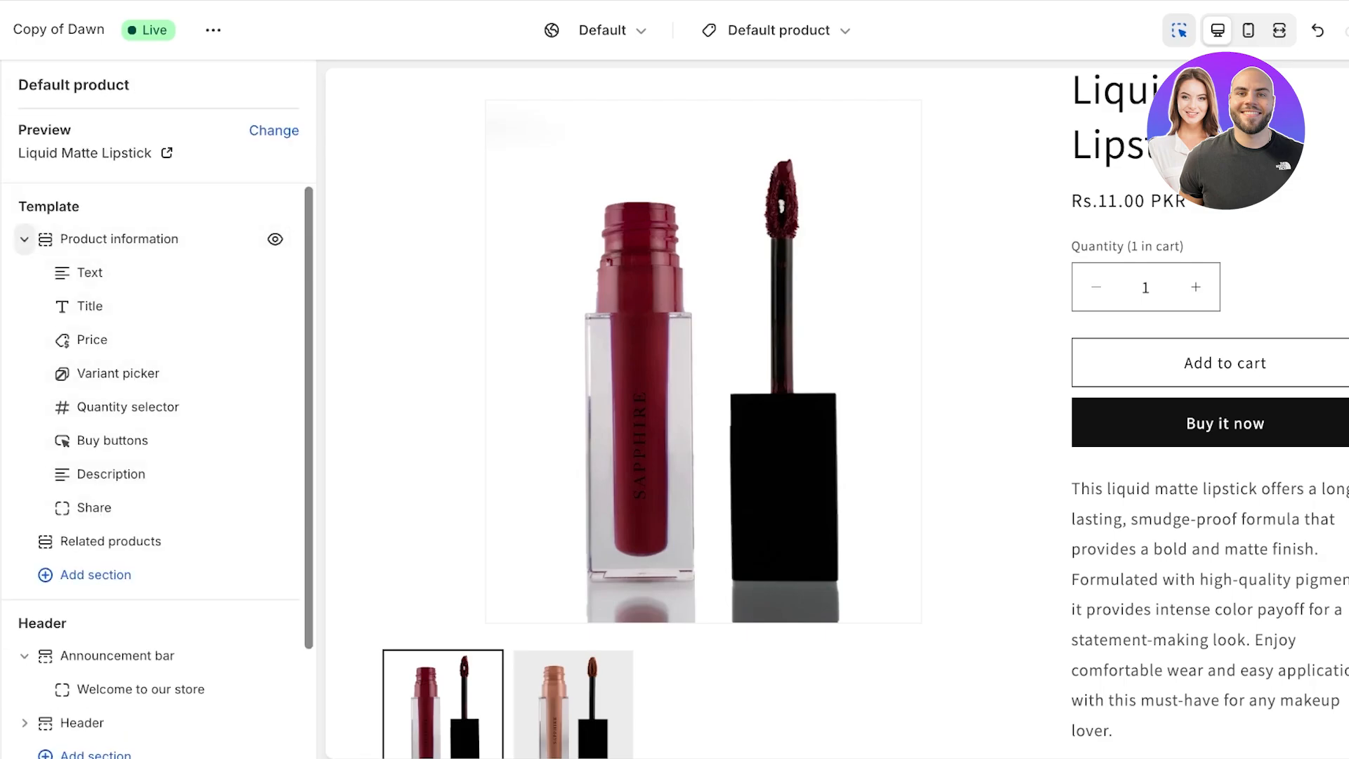
- Look over the template's sections and open and close the Welcome to our store announcement settings
scroll(702, 421, down, 2)
scroll(703, 422, up, 4)
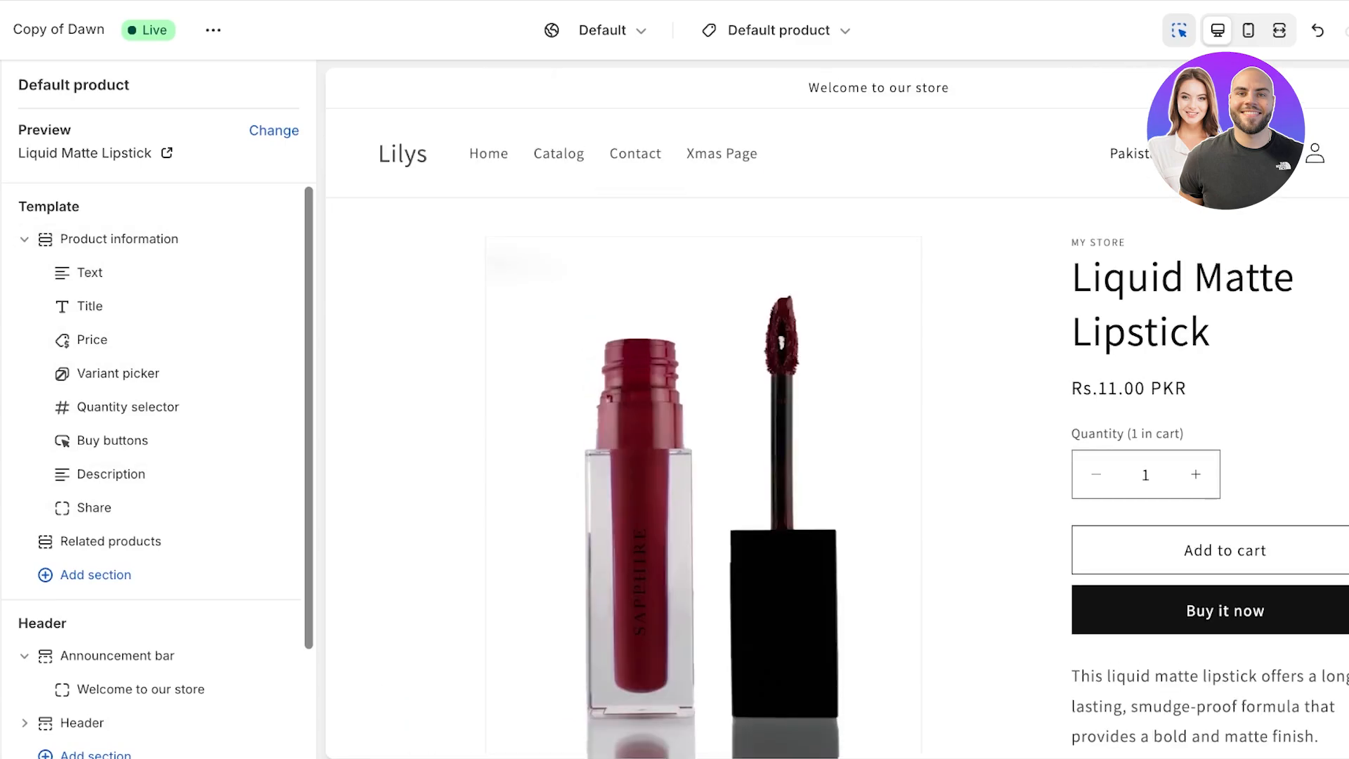
scroll(141, 562, down, 2)
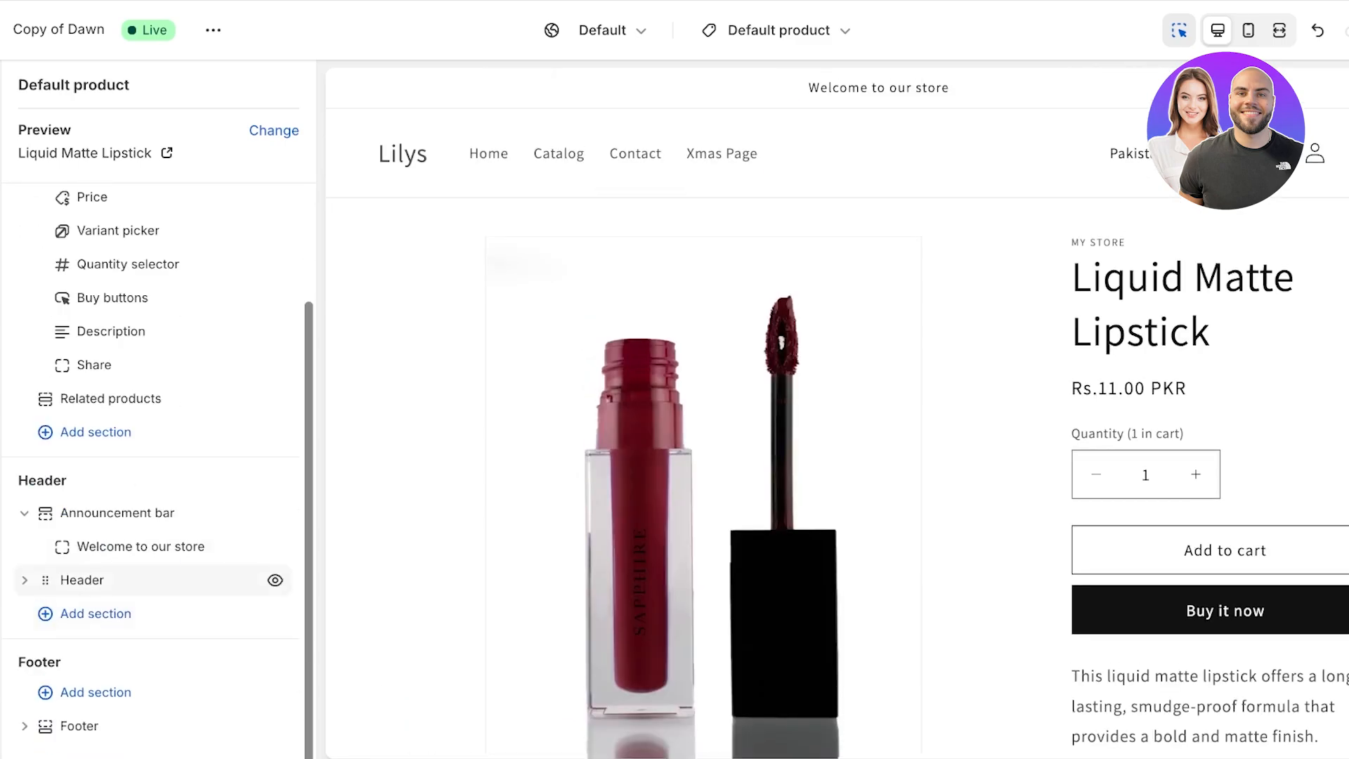
click(140, 546)
click(19, 85)
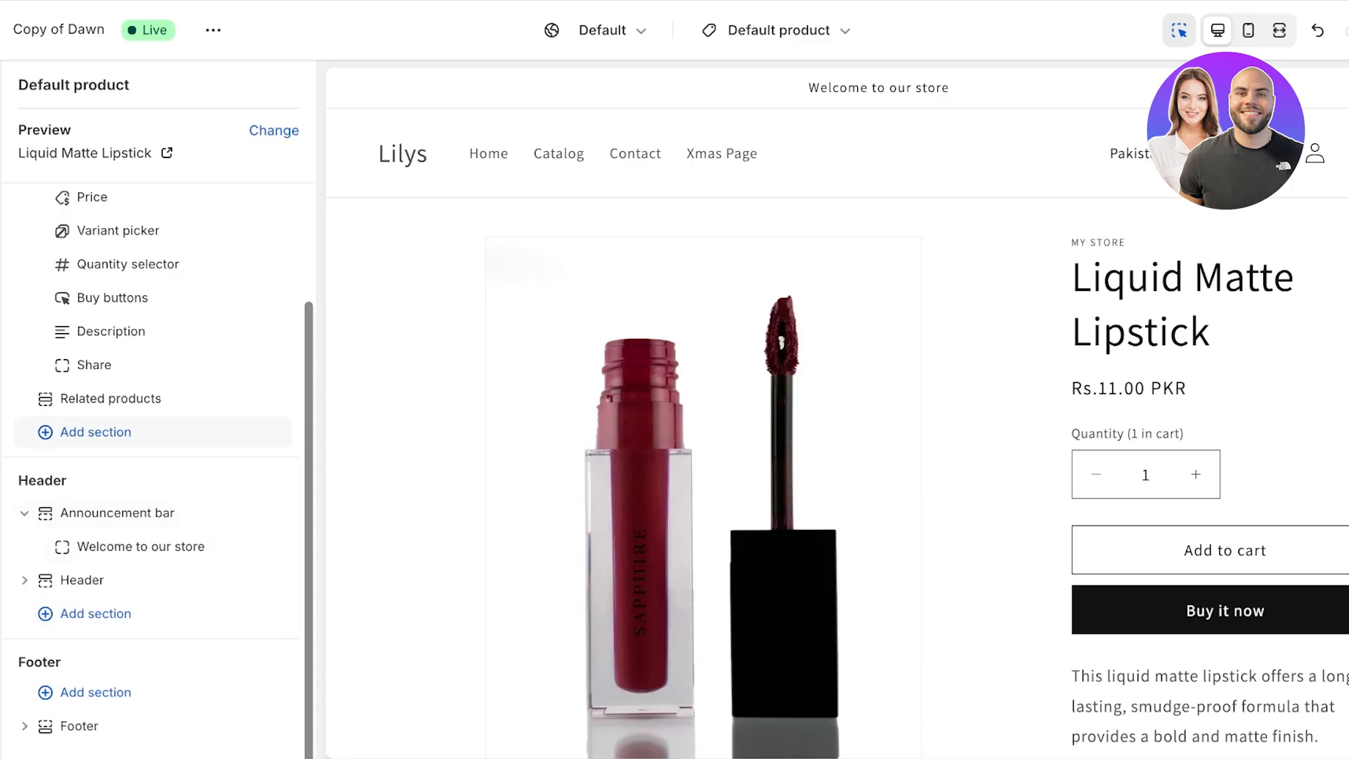
- Hide the Related products section, look through its settings and show the section again
scroll(702, 421, down, 8)
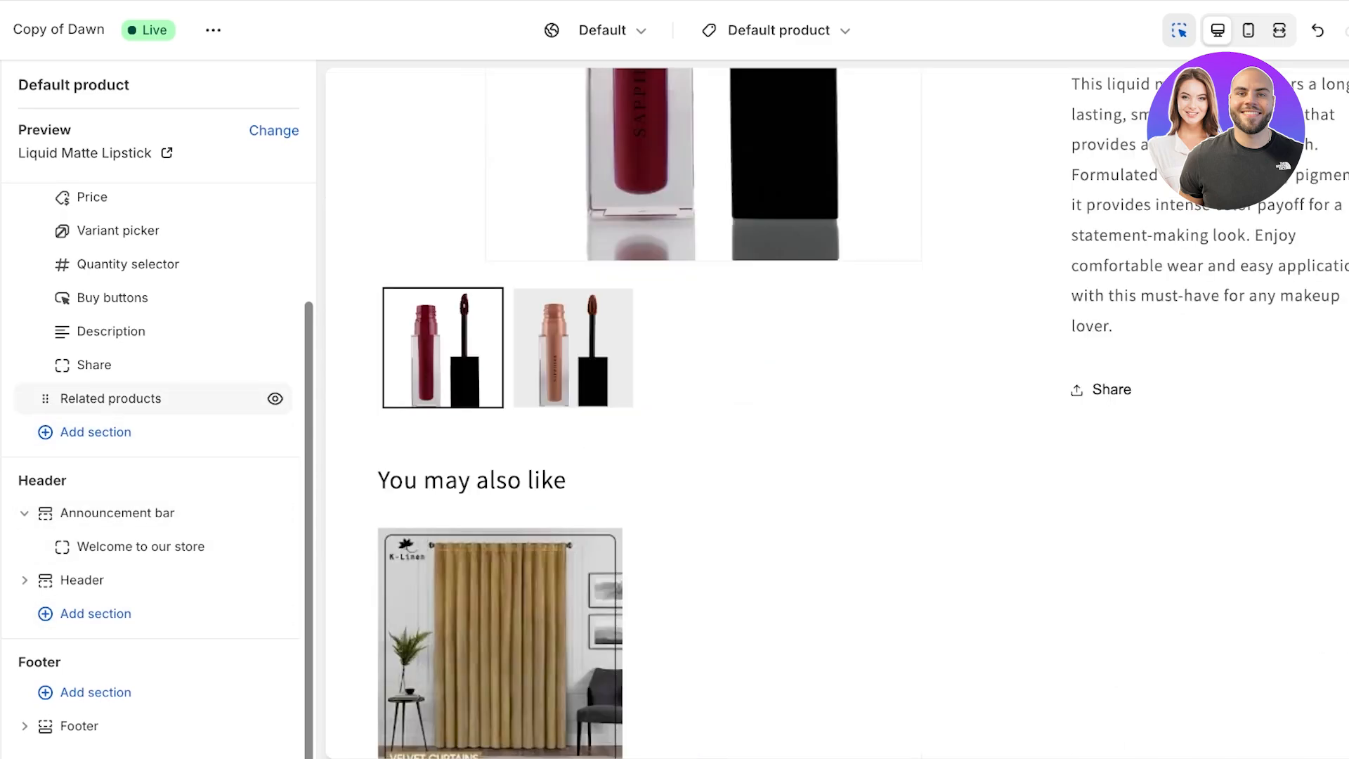
click(274, 398)
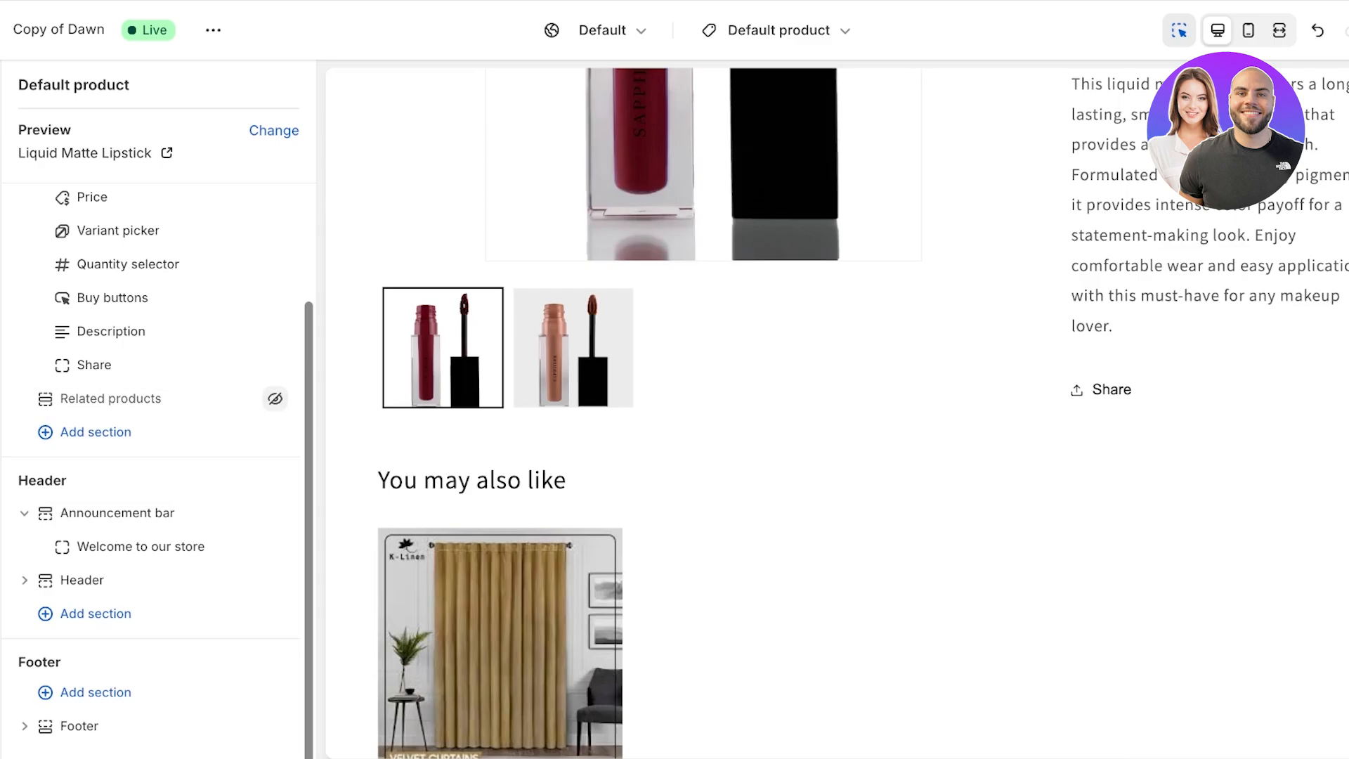
click(111, 398)
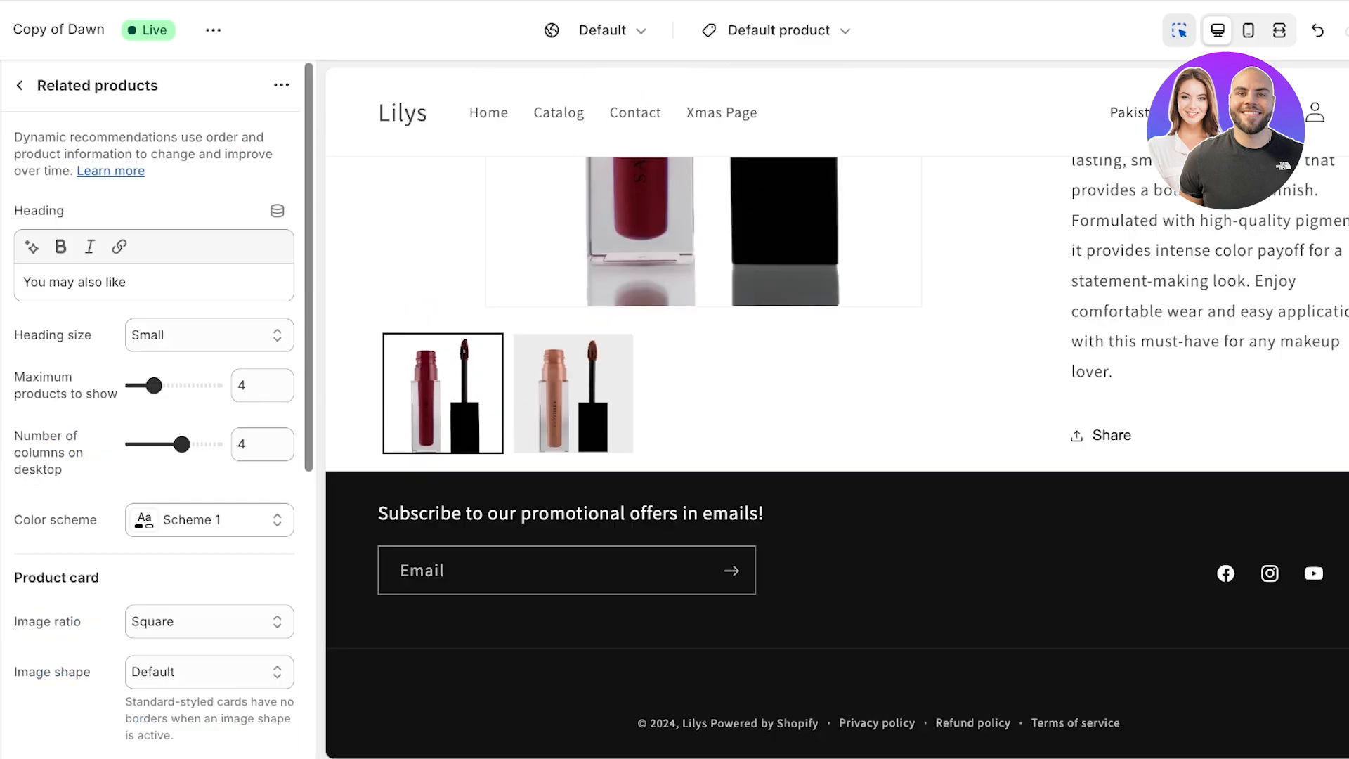
scroll(155, 422, down, 5)
scroll(154, 421, up, 5)
click(20, 85)
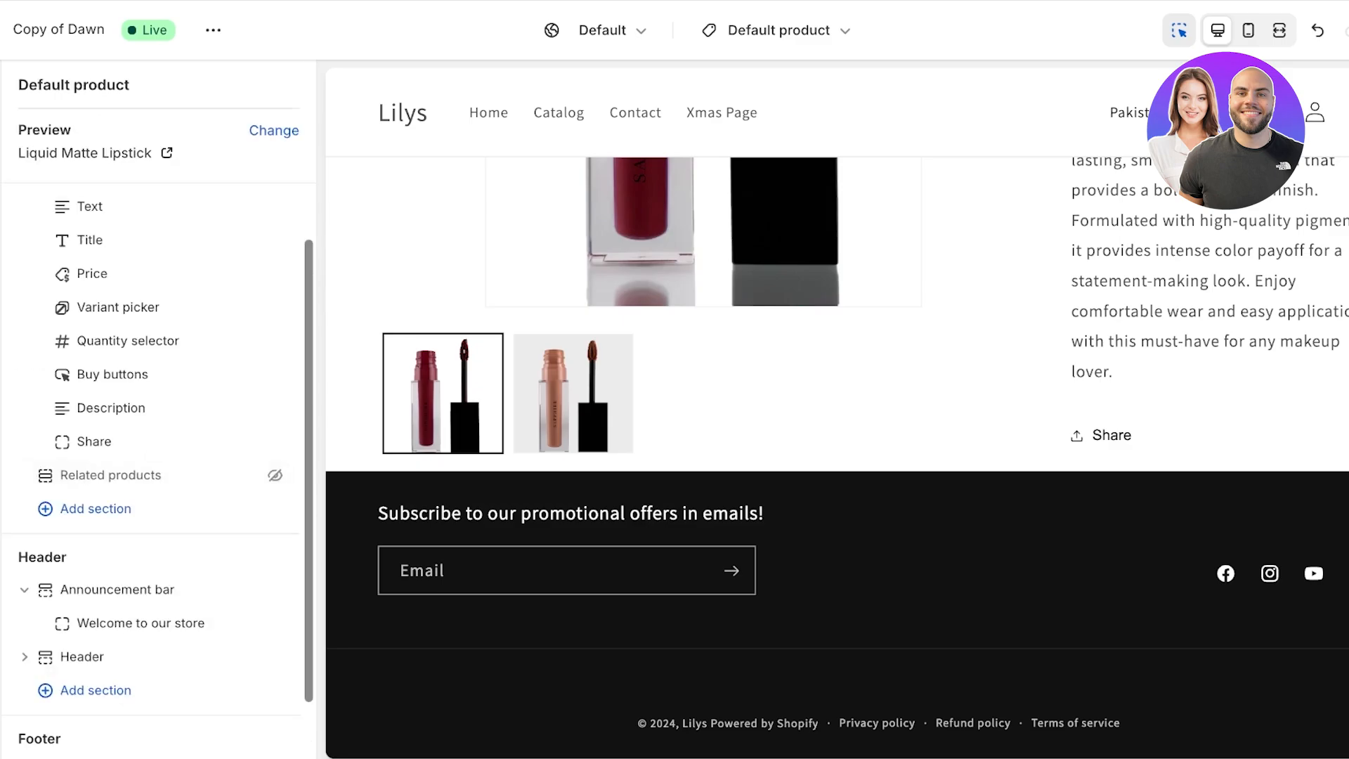
click(274, 475)
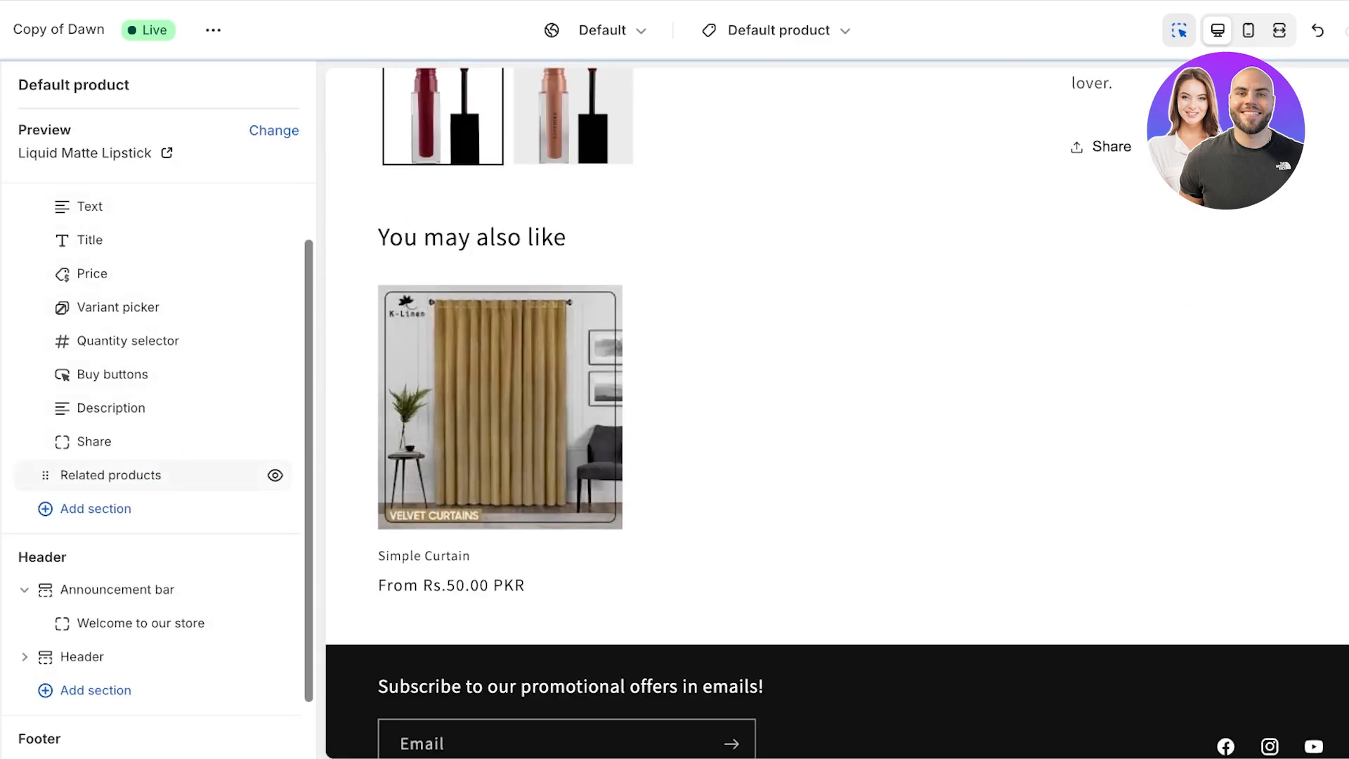
- Change the Related products heading to "Similar Products" and set its size to Extra extra large
click(111, 475)
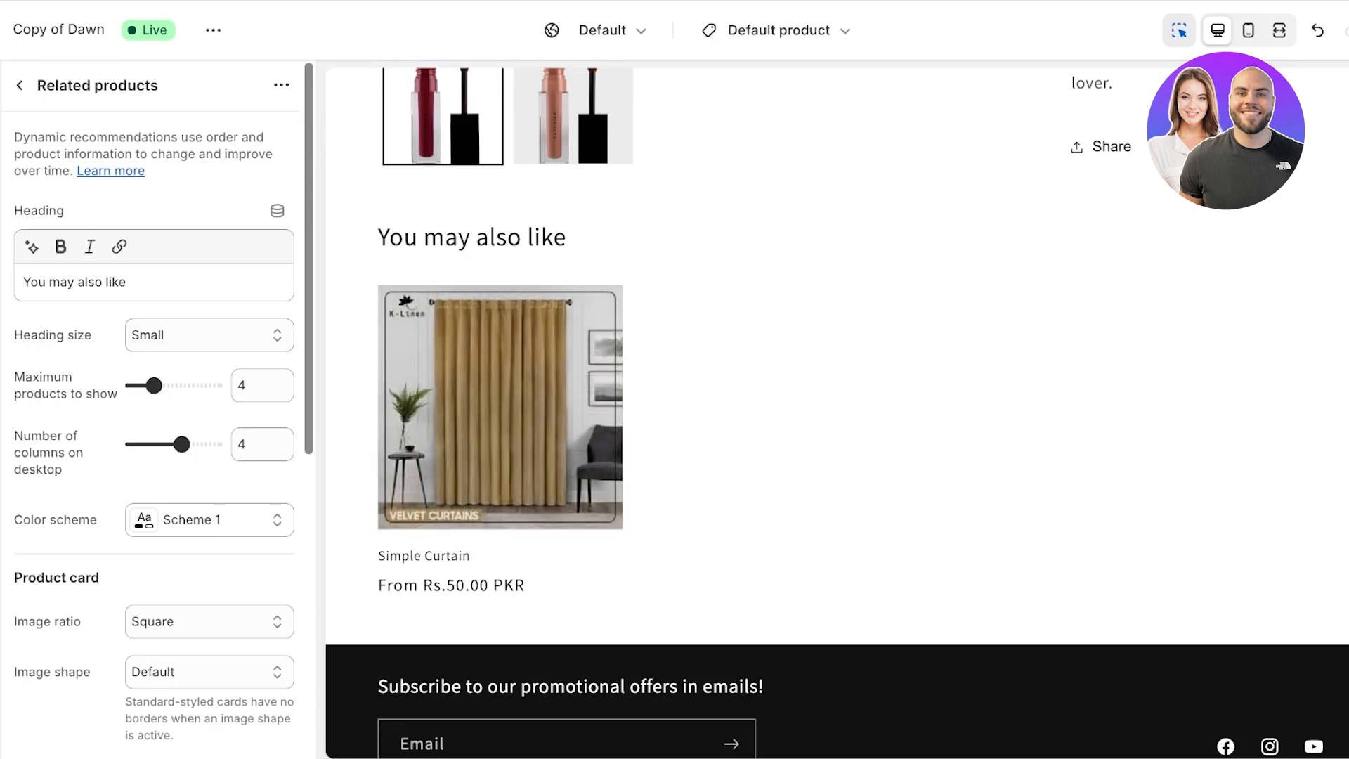
click(140, 281)
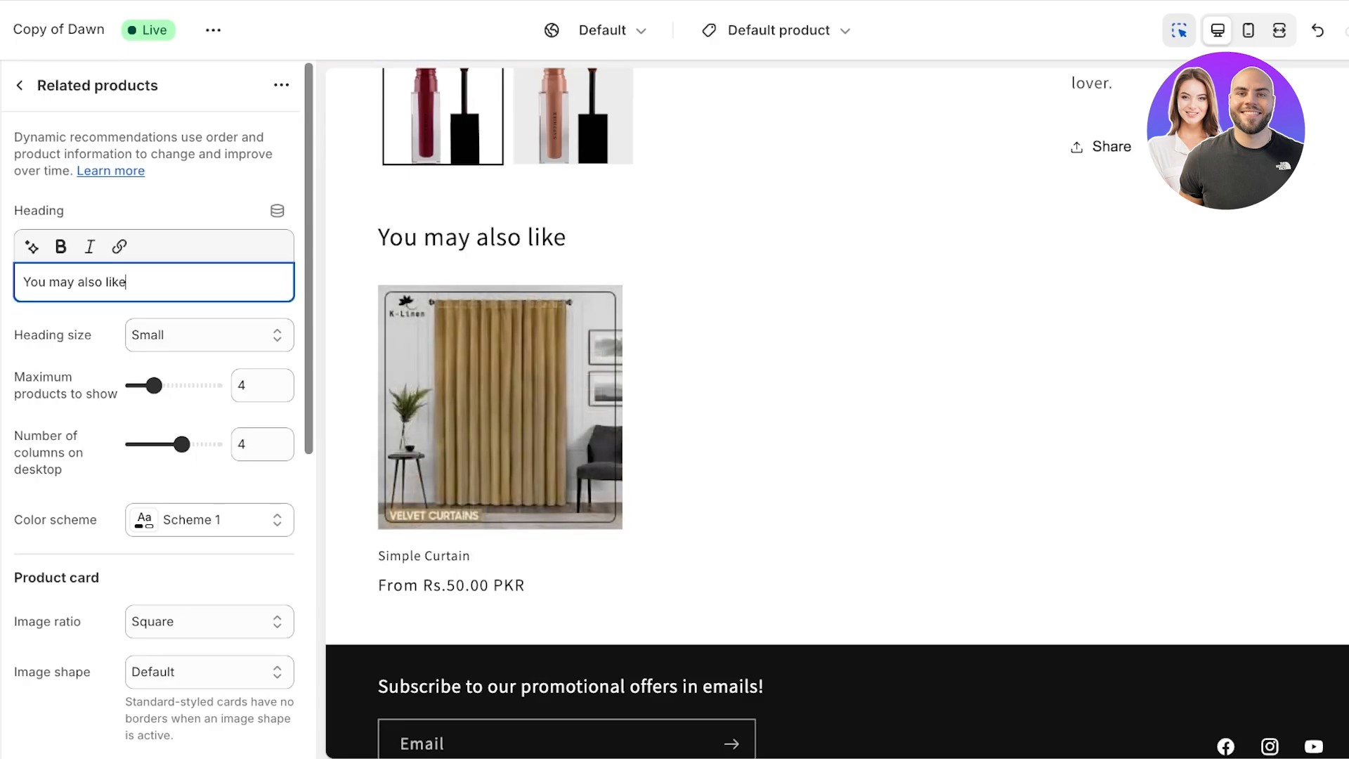
key(ctrl+a)
key(BackSpace)
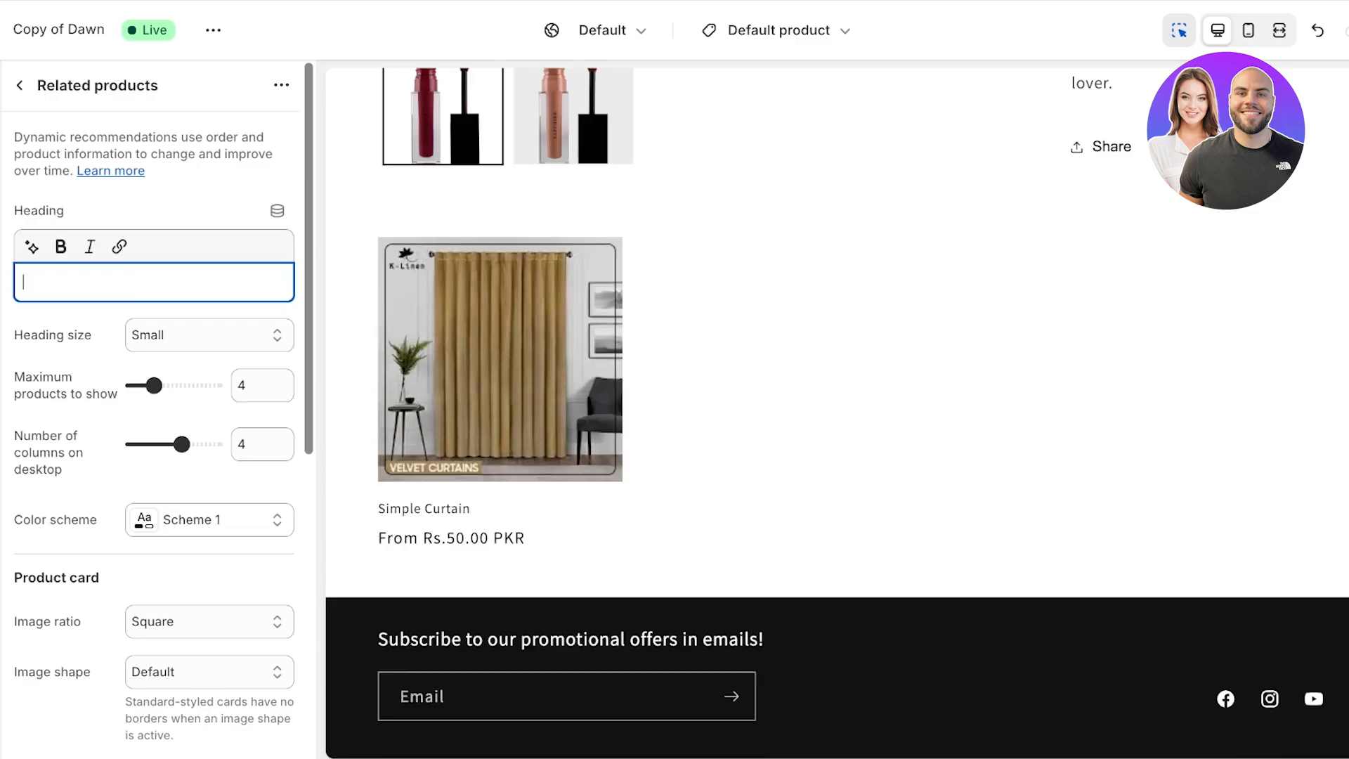
text(Similar Prod)
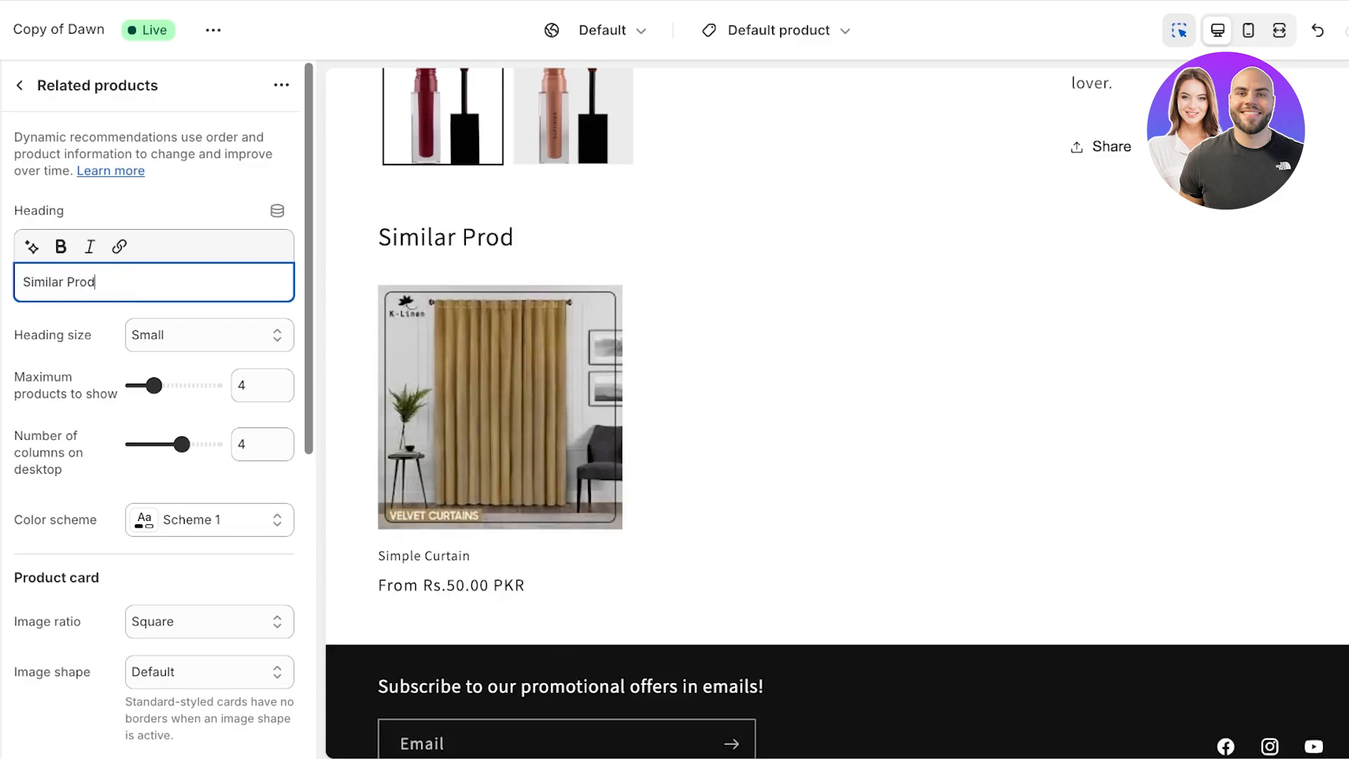
text(ucts)
key(Tab)
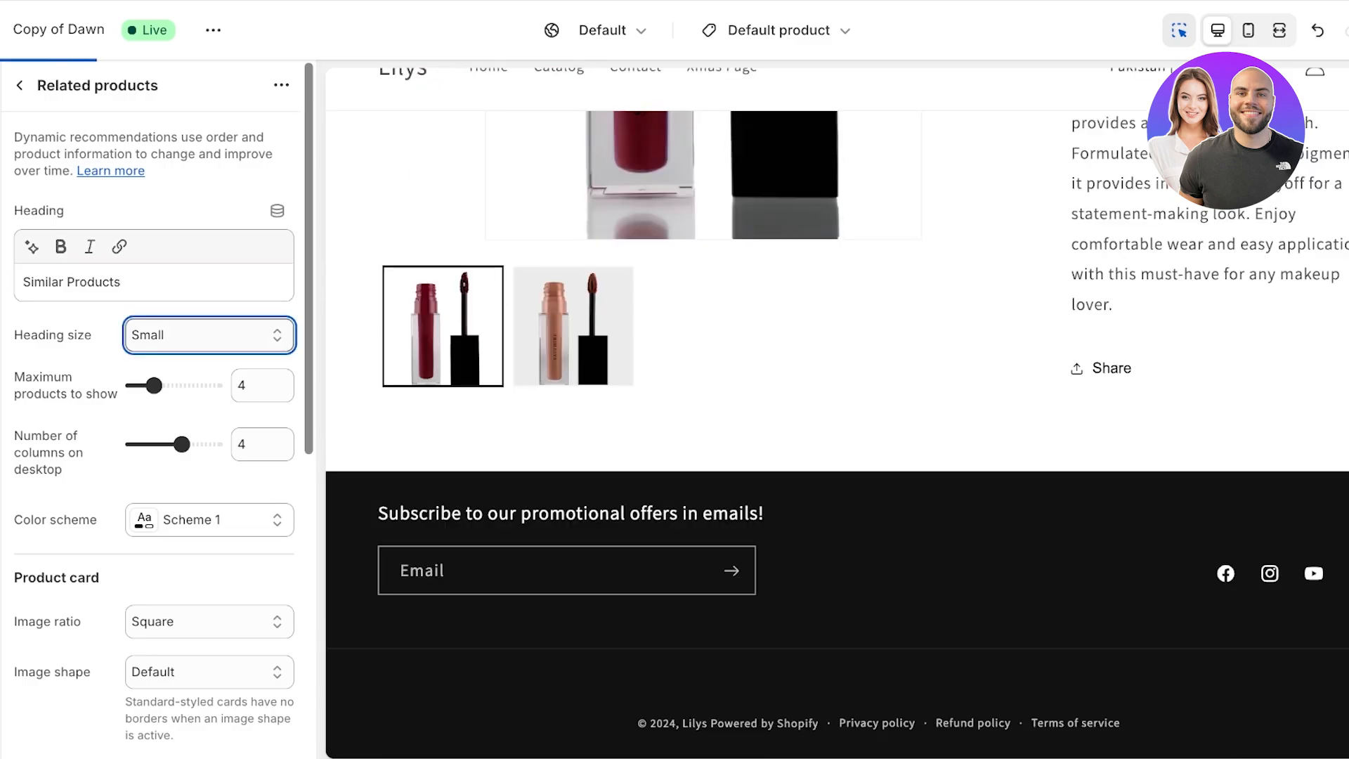
click(209, 335)
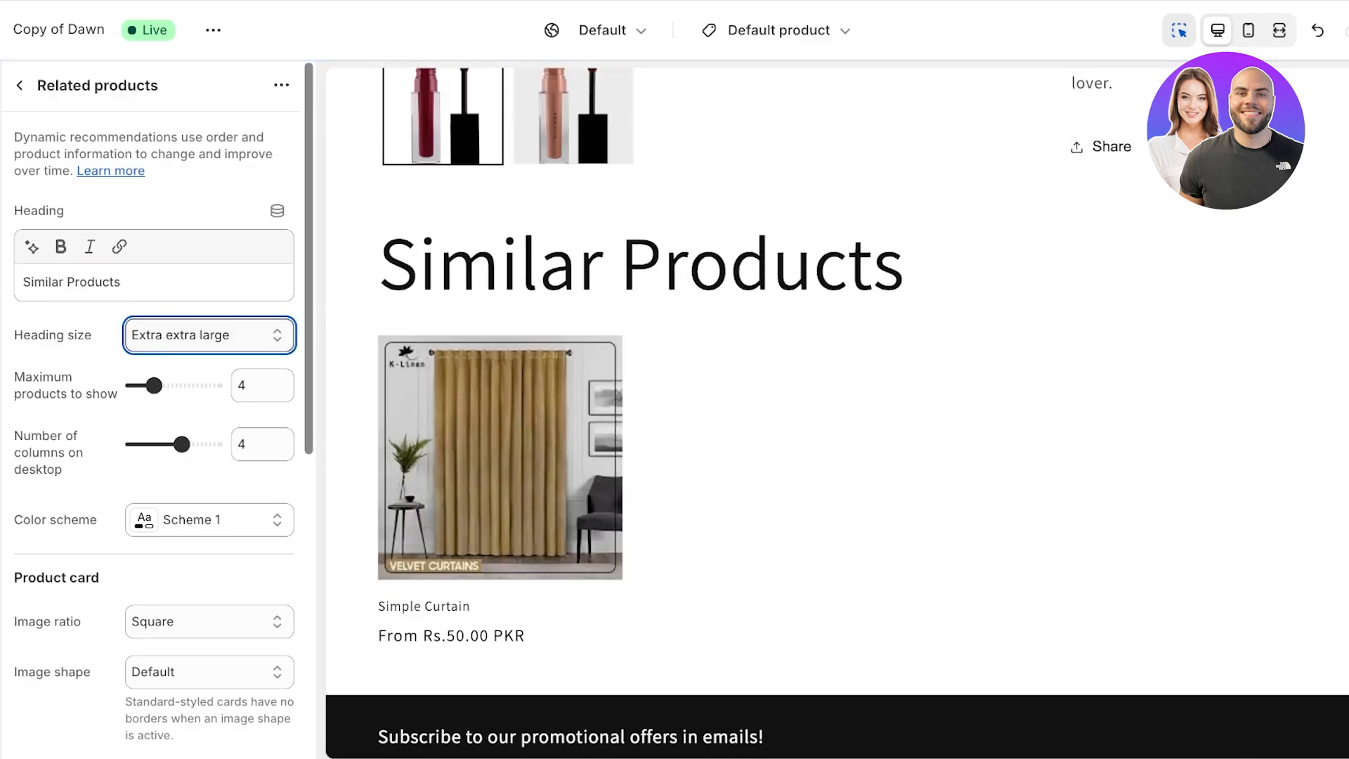
- Set the Related products heading size to Medium and the maximum products to show to 5
click(209, 335)
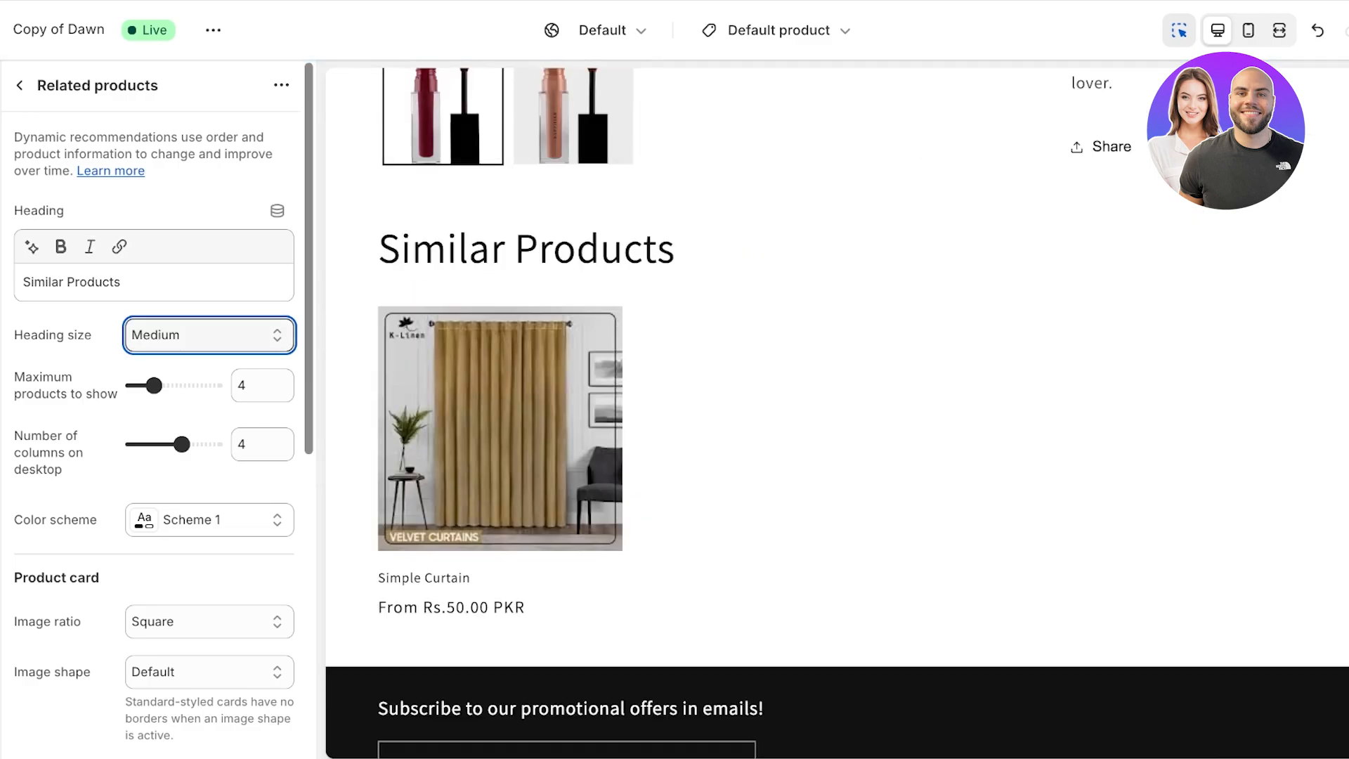
mouse_move(154, 385)
mouse_down()
mouse_move(133, 385)
mouse_move(164, 385)
mouse_up()
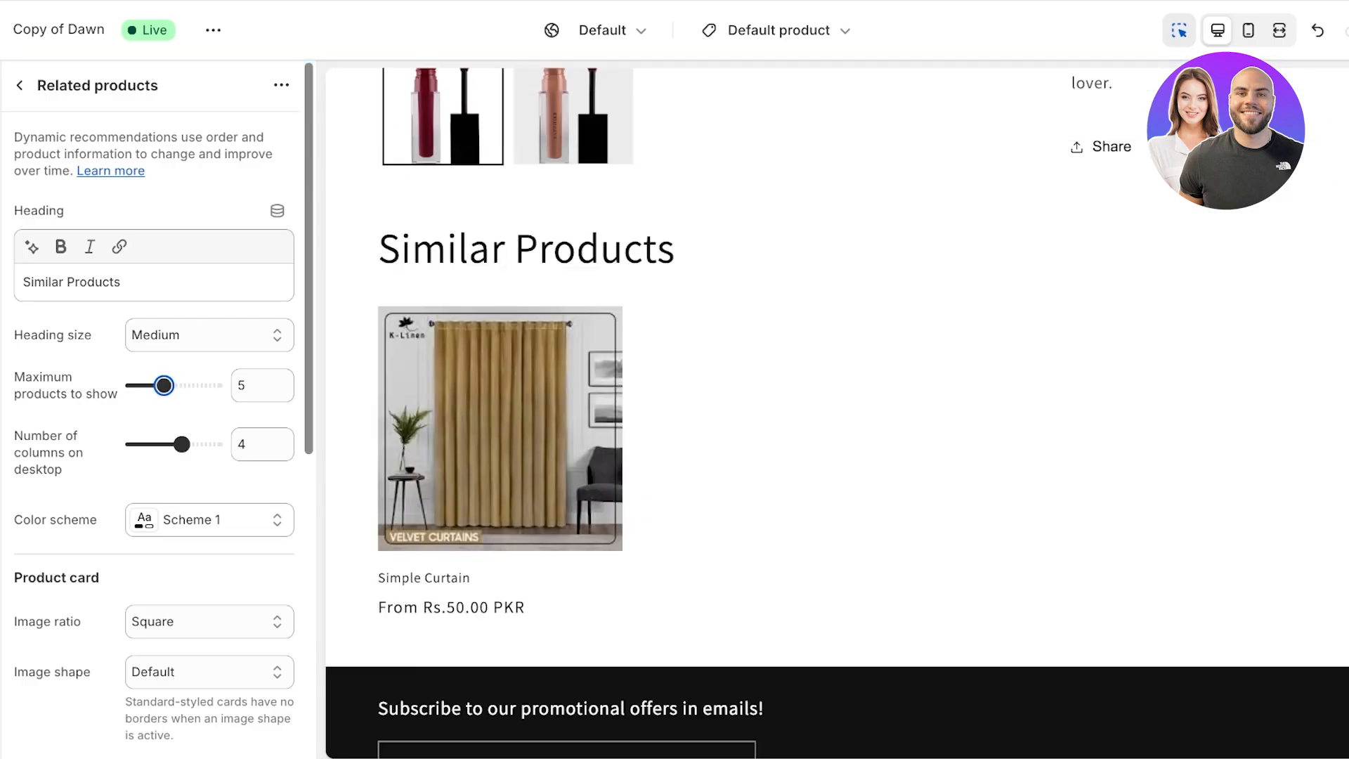
mouse_move(181, 444)
mouse_down()
mouse_move(166, 444)
mouse_move(181, 444)
mouse_up()
- Try the Chevron left and Arch image shapes on the product card, then set the image shape to Blob
scroll(181, 445, down, 1)
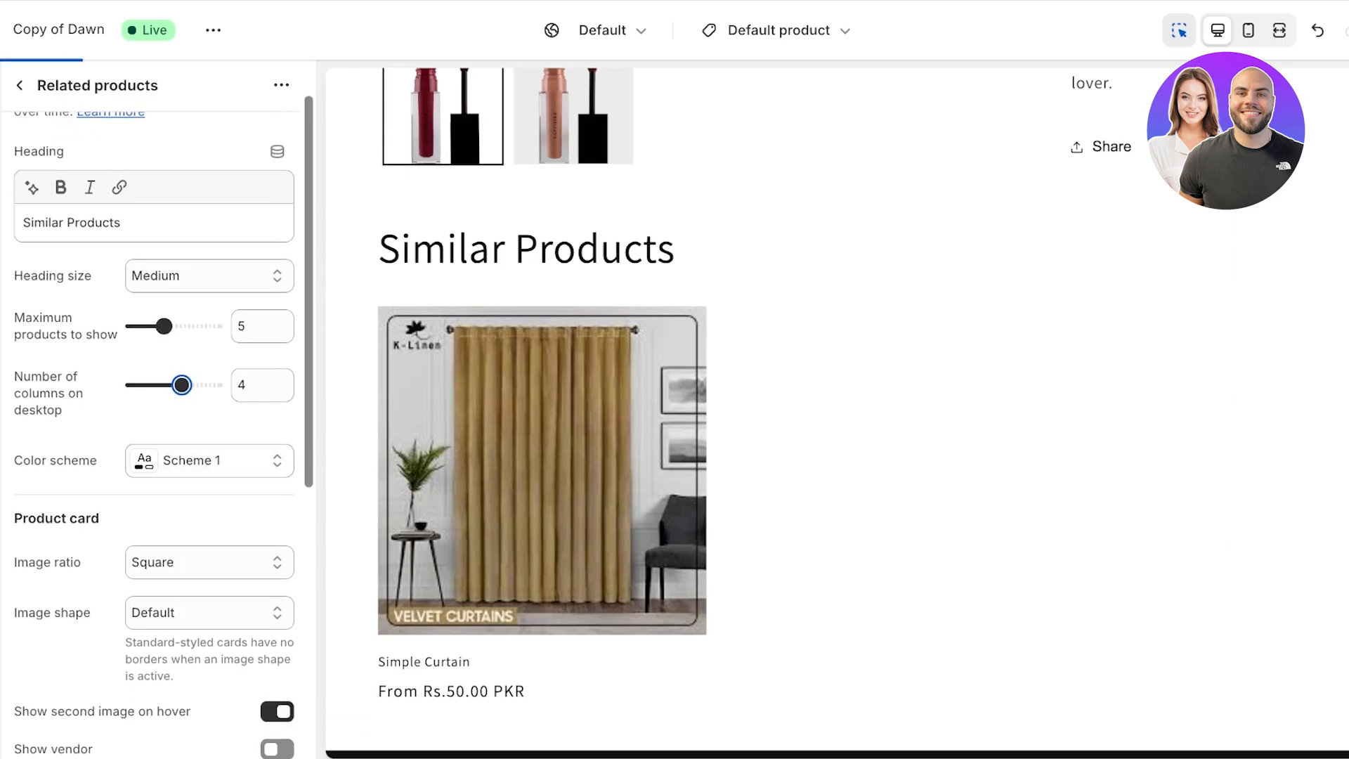
scroll(184, 419, down, 2)
click(209, 418)
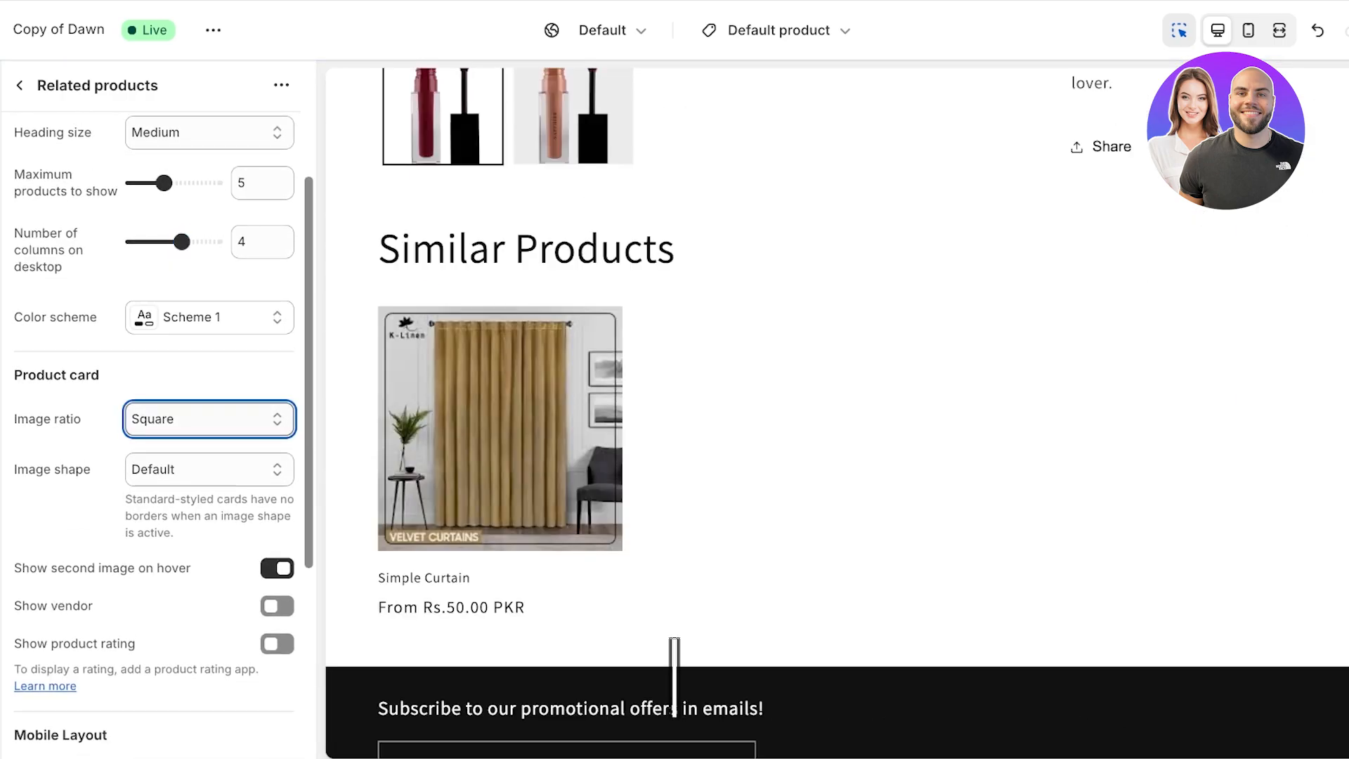
click(209, 469)
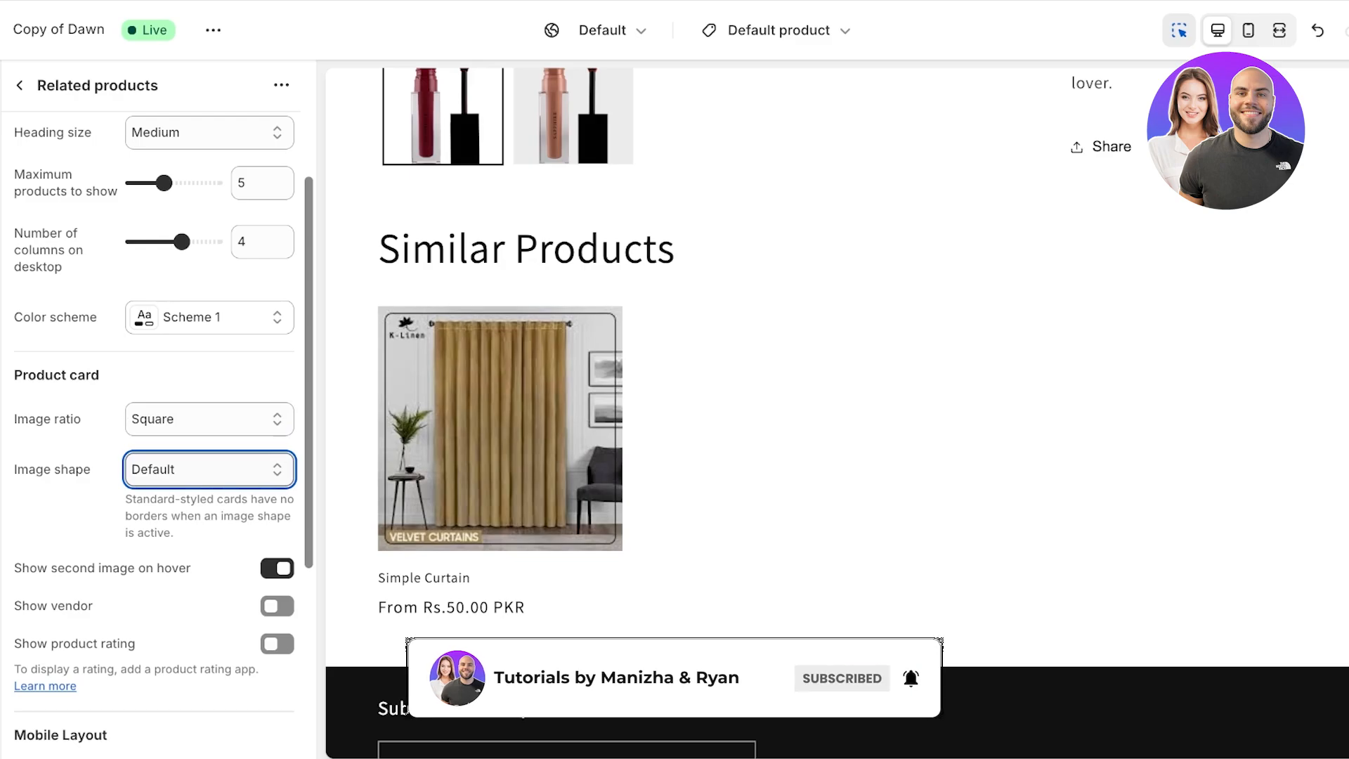
click(168, 539)
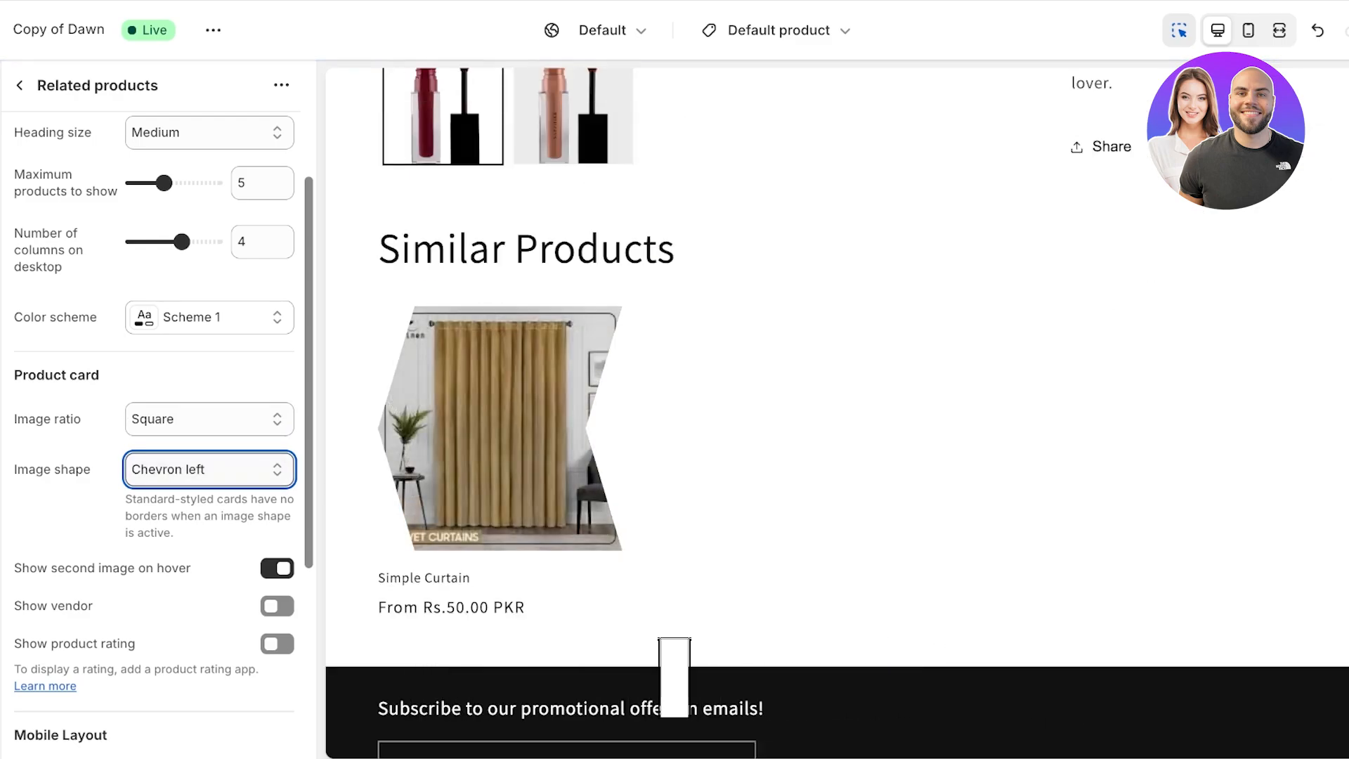
click(169, 423)
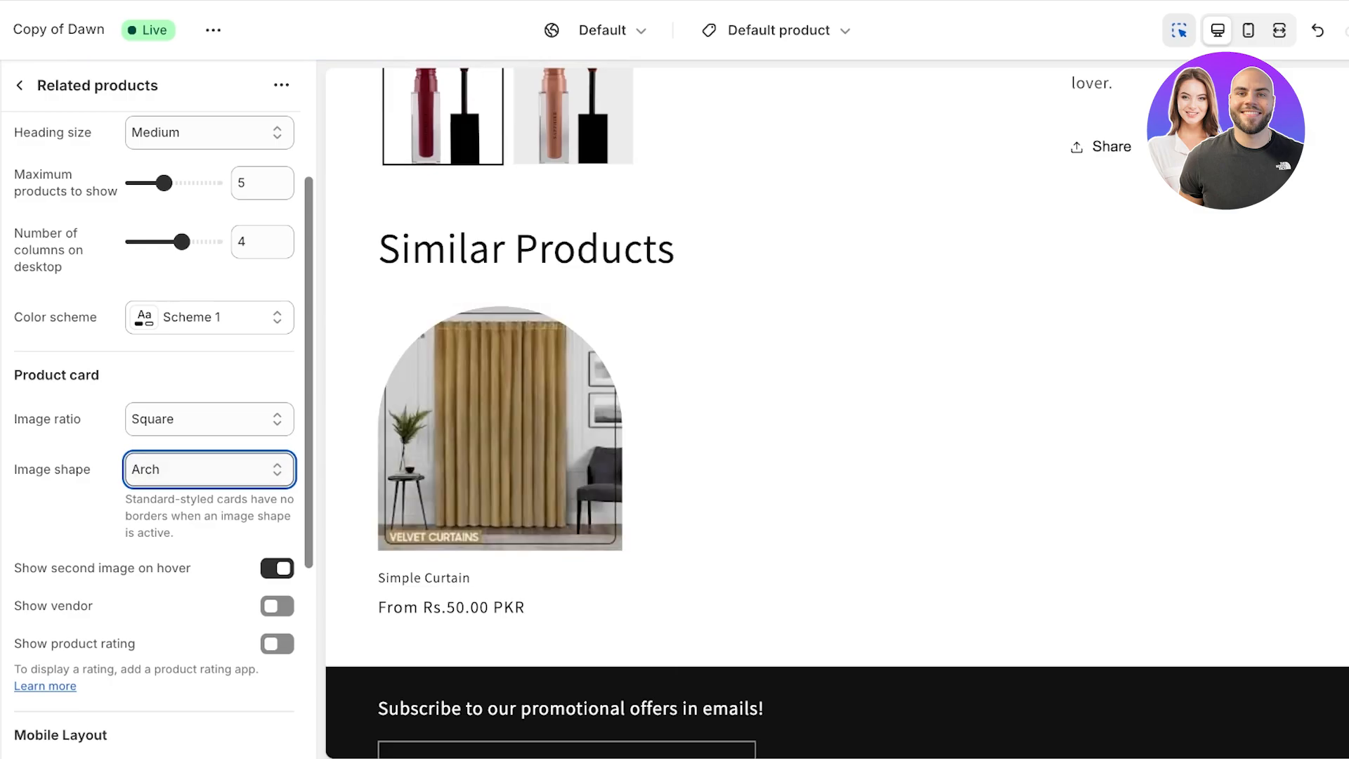
key(Down)
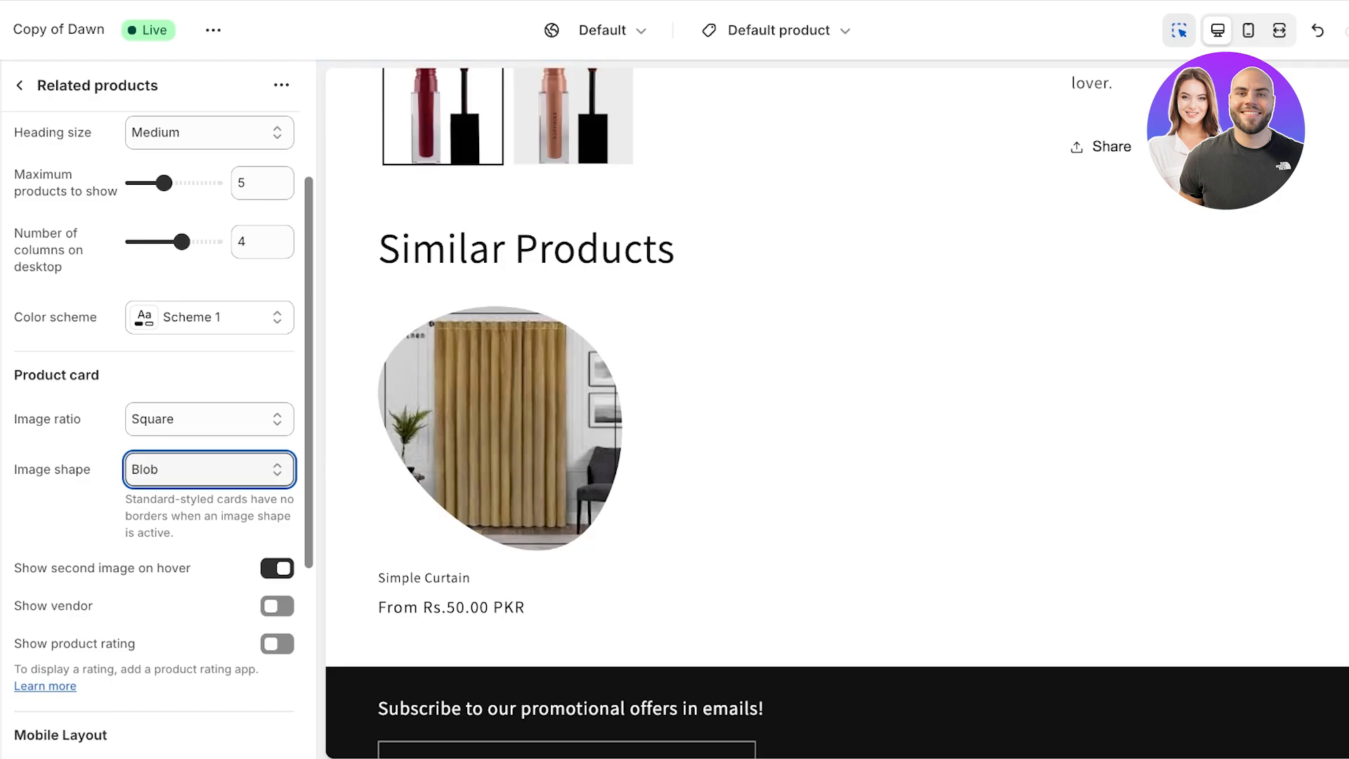
- Turn on Show product rating for the Related products cards
scroll(158, 432, down, 1)
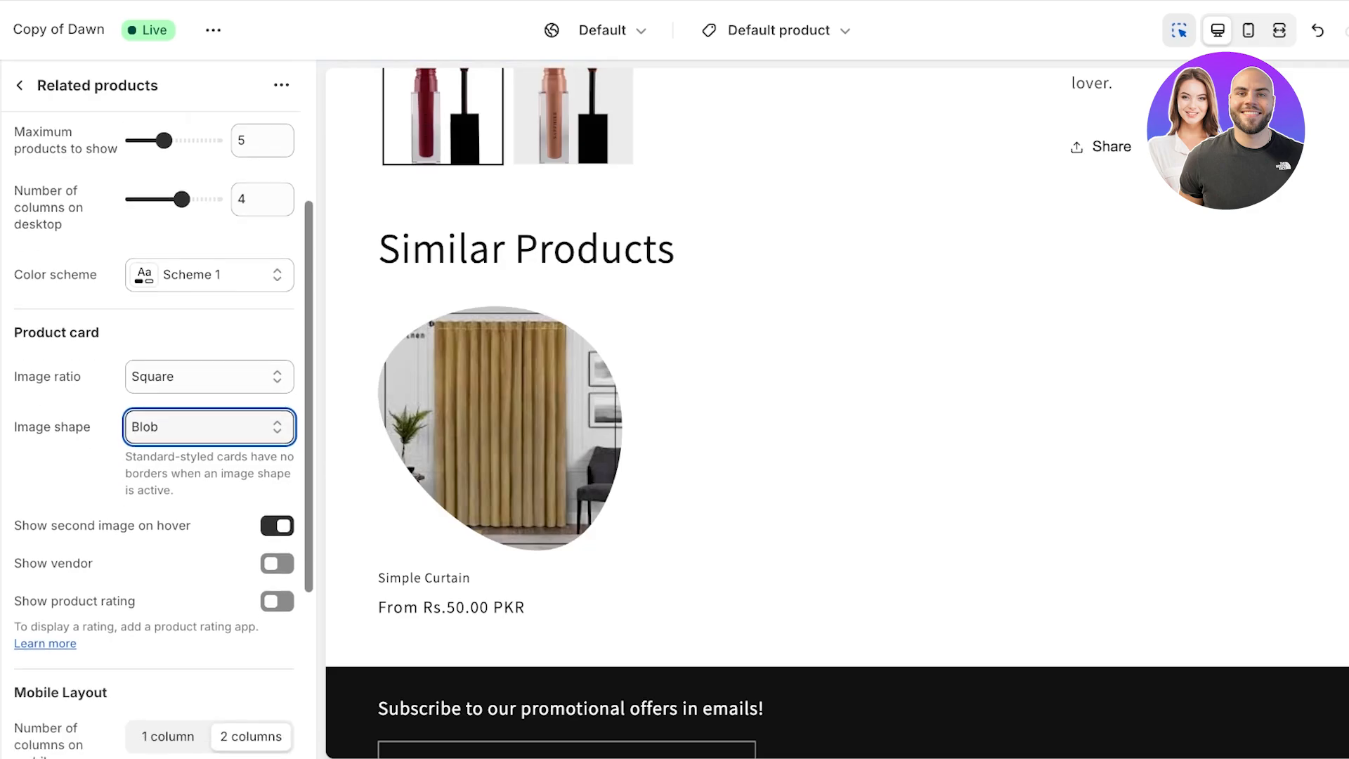
scroll(158, 432, down, 3)
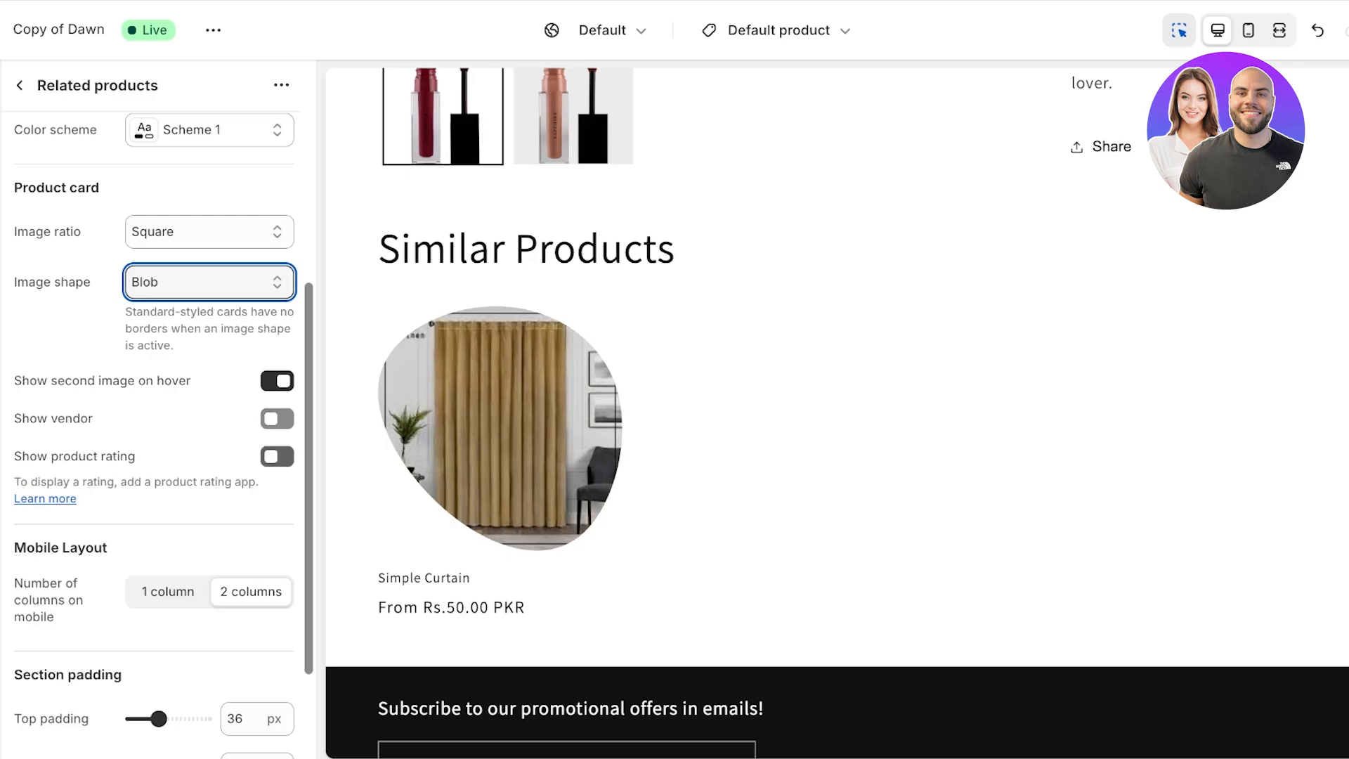
click(276, 457)
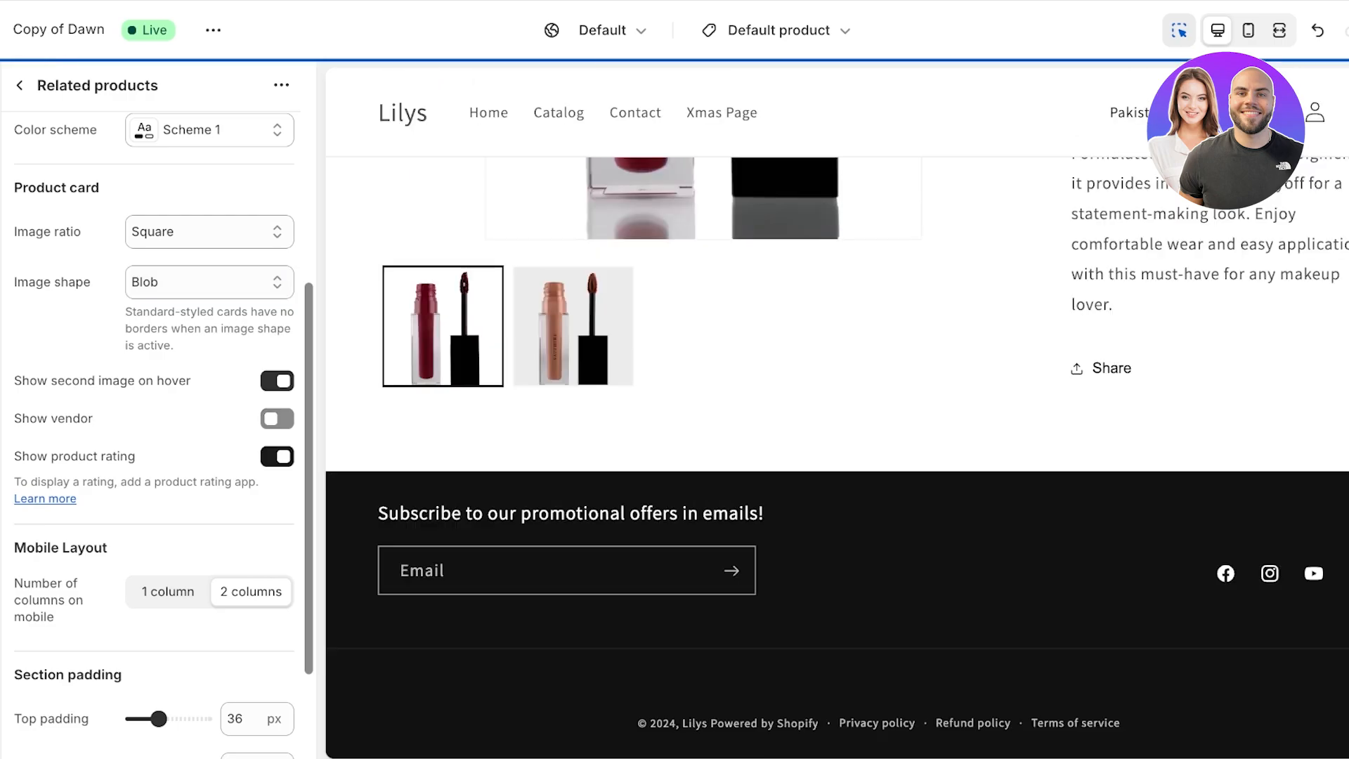
- Return to the section list and browse the sections that can be added to the template
scroll(151, 422, down, 3)
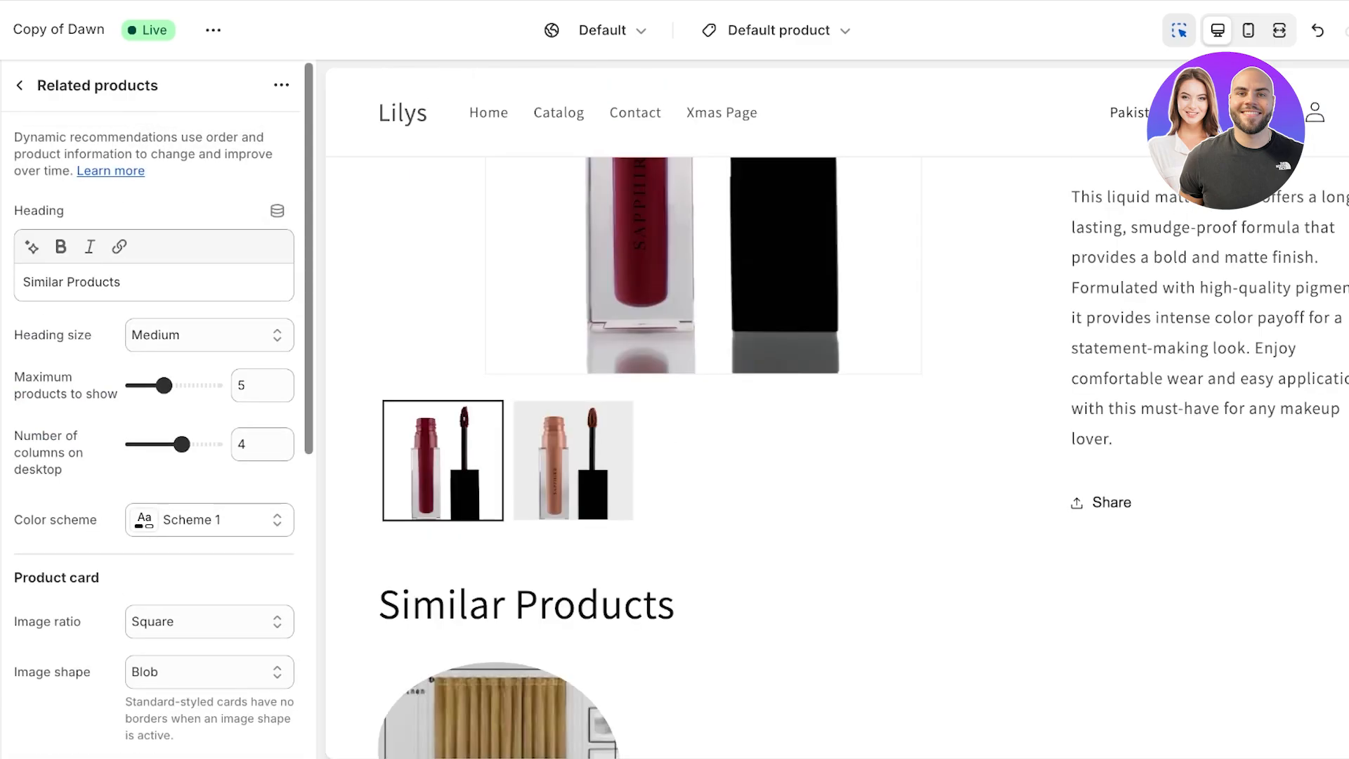
click(19, 85)
click(84, 507)
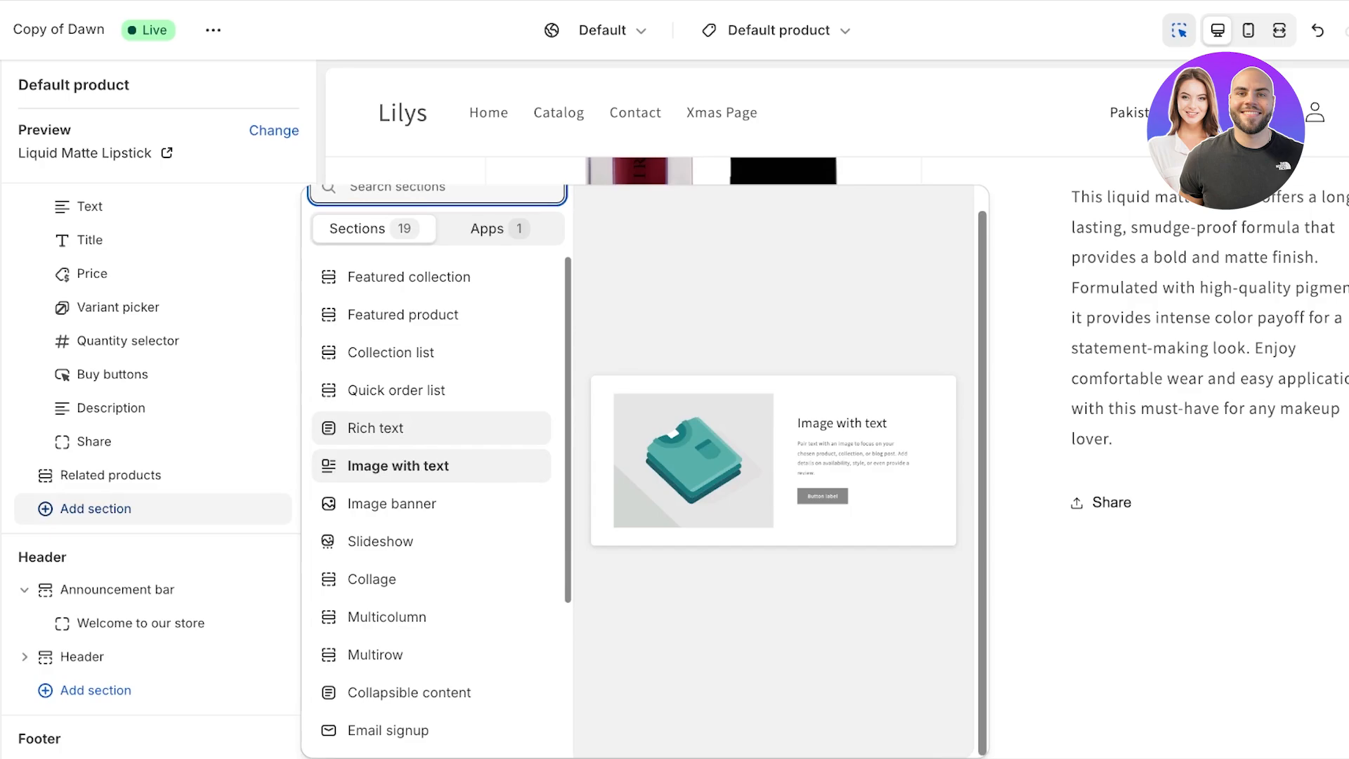
scroll(430, 450, down, 3)
scroll(431, 450, up, 3)
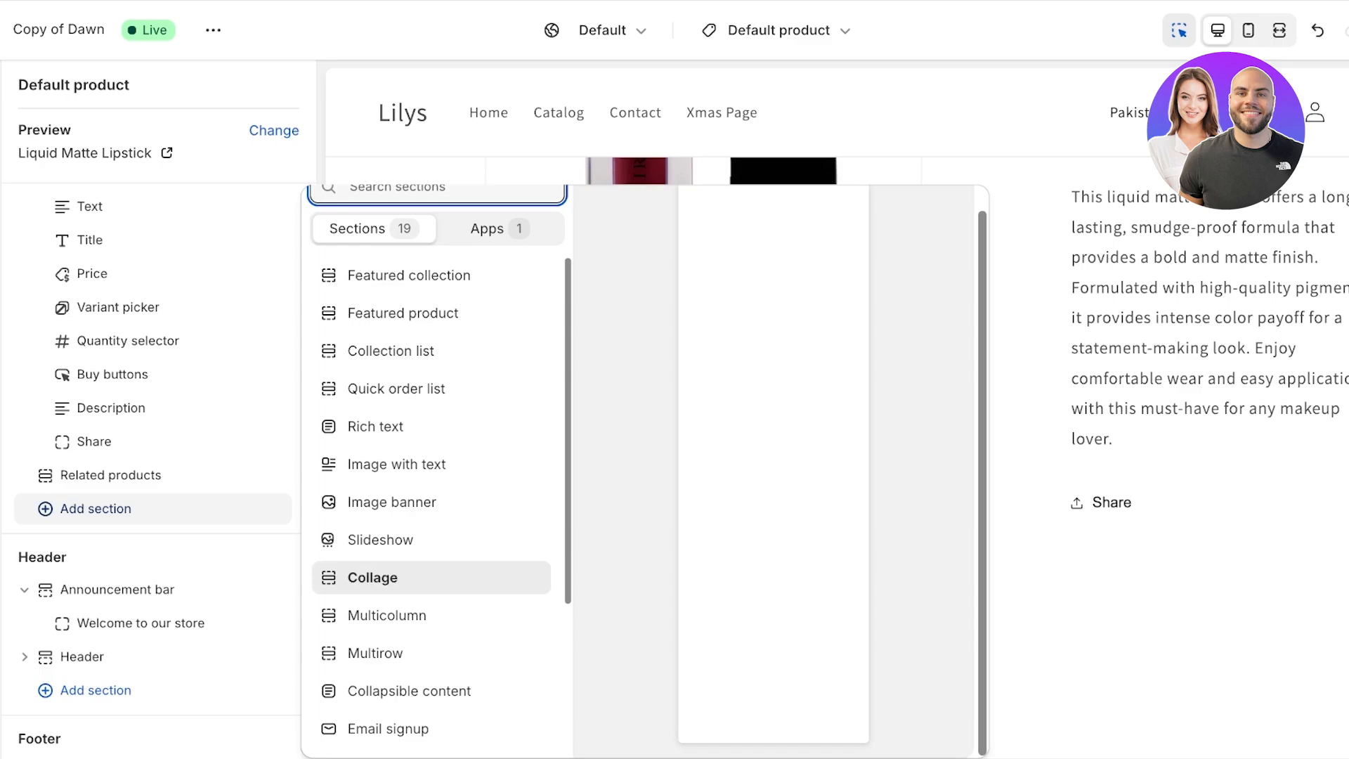
click(397, 464)
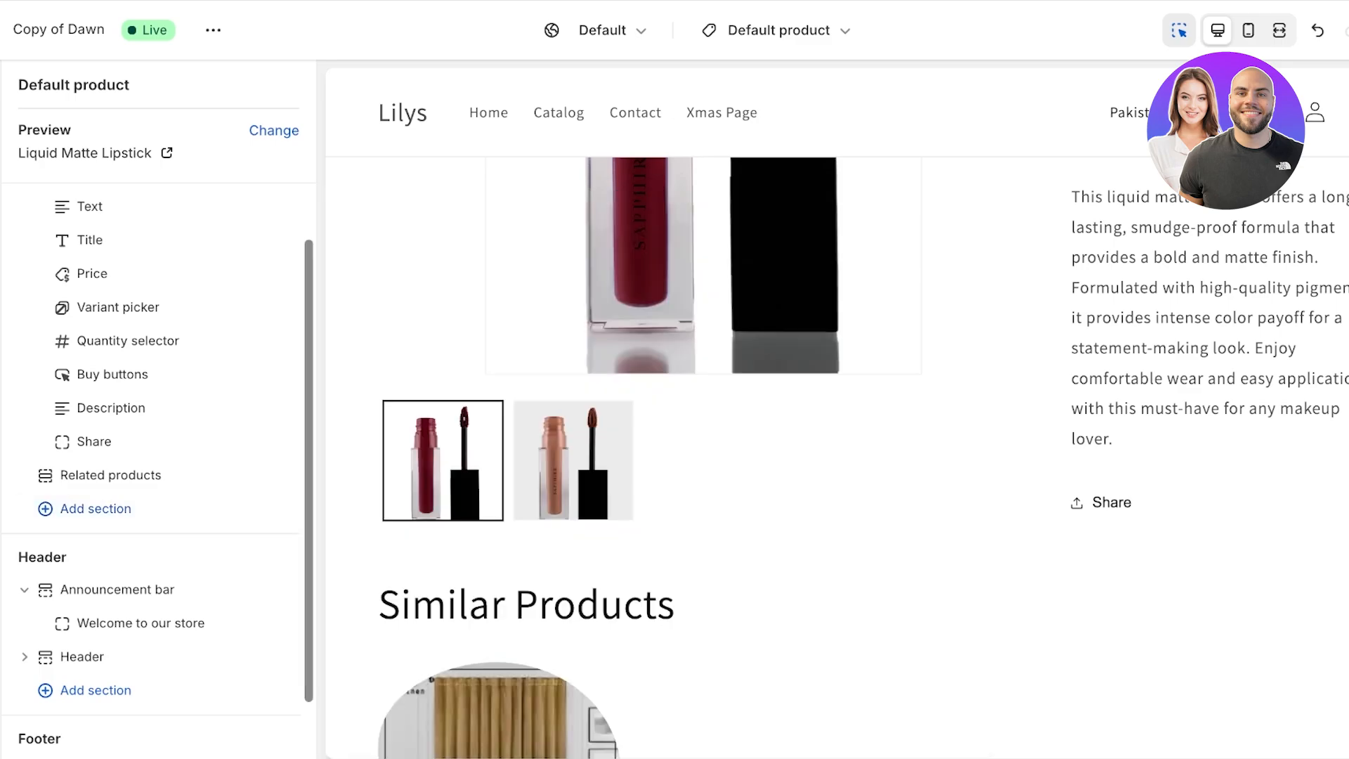
- Review the product page preview down to the footer and save the template changes
scroll(836, 407, down, 8)
scroll(836, 407, up, 6)
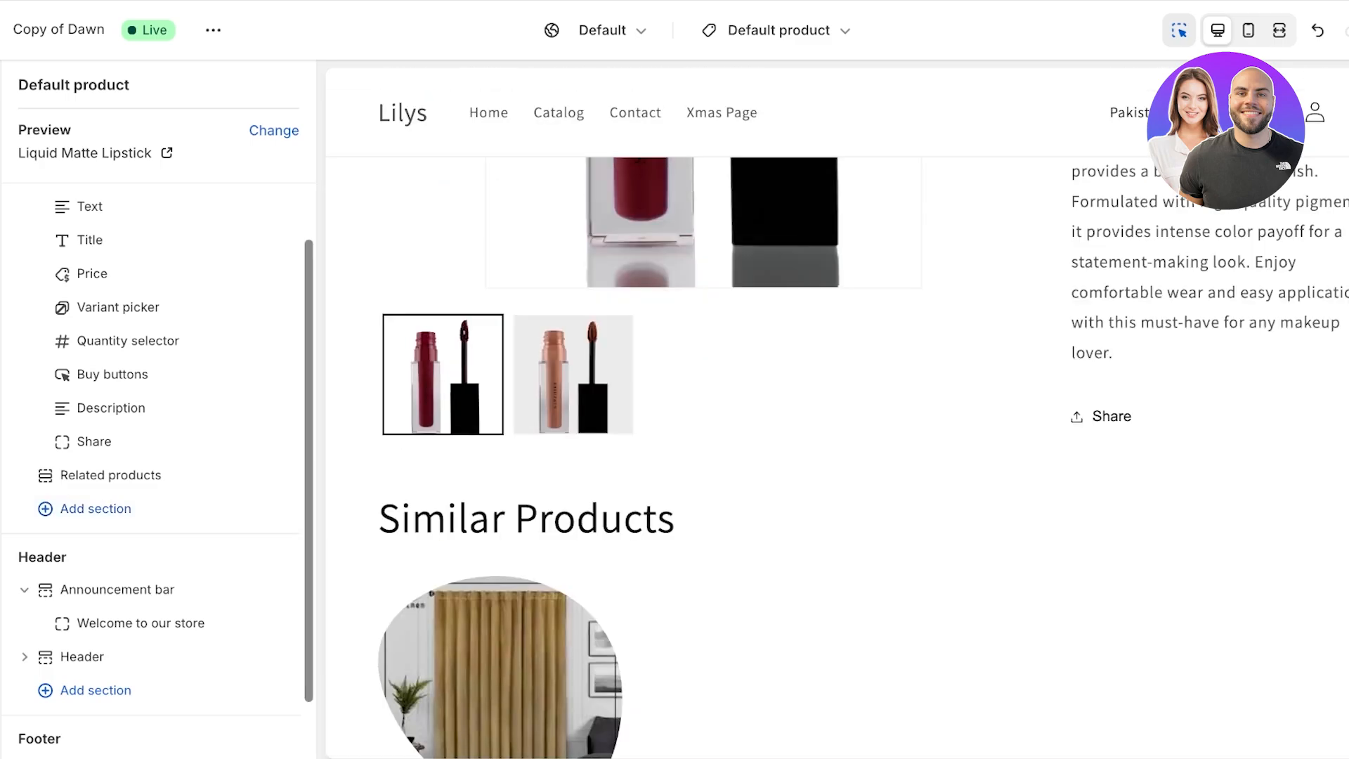
scroll(836, 408, up, 6)
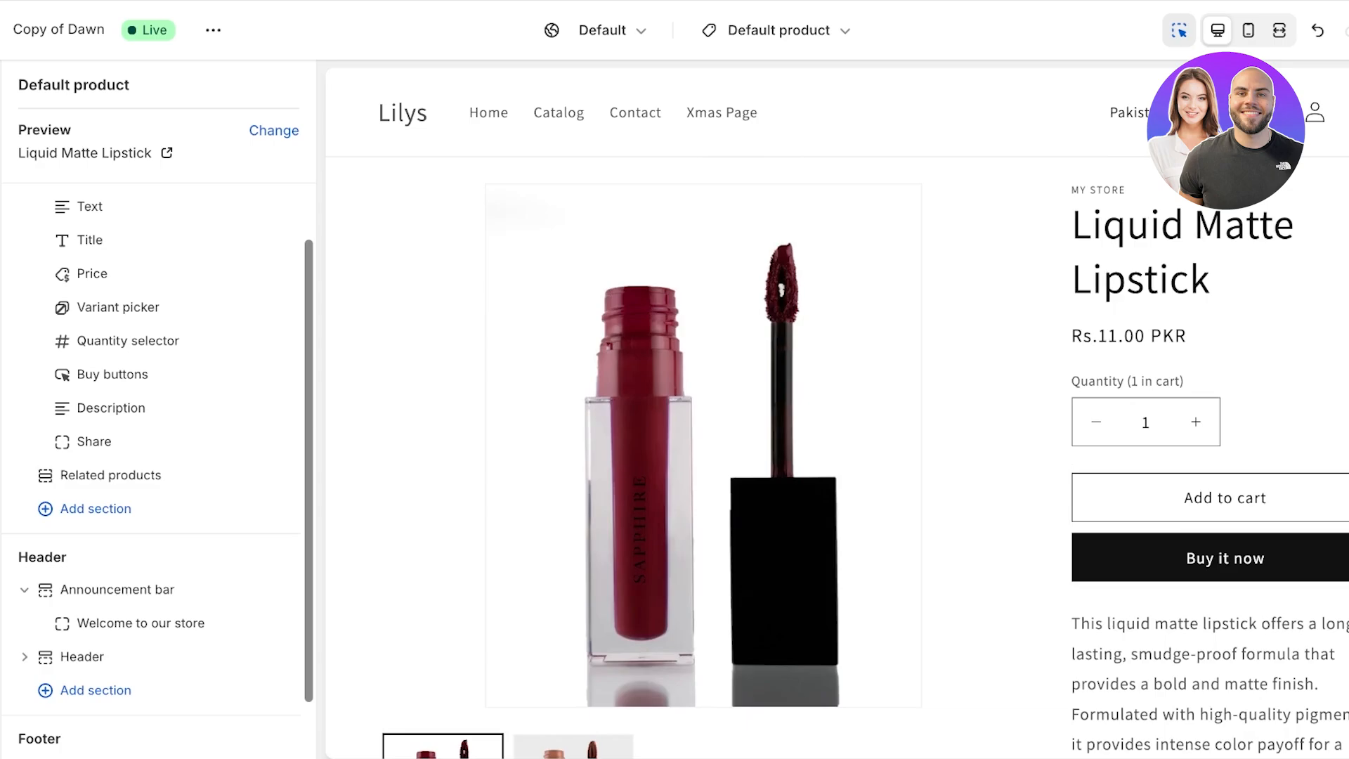
scroll(836, 407, down, 8)
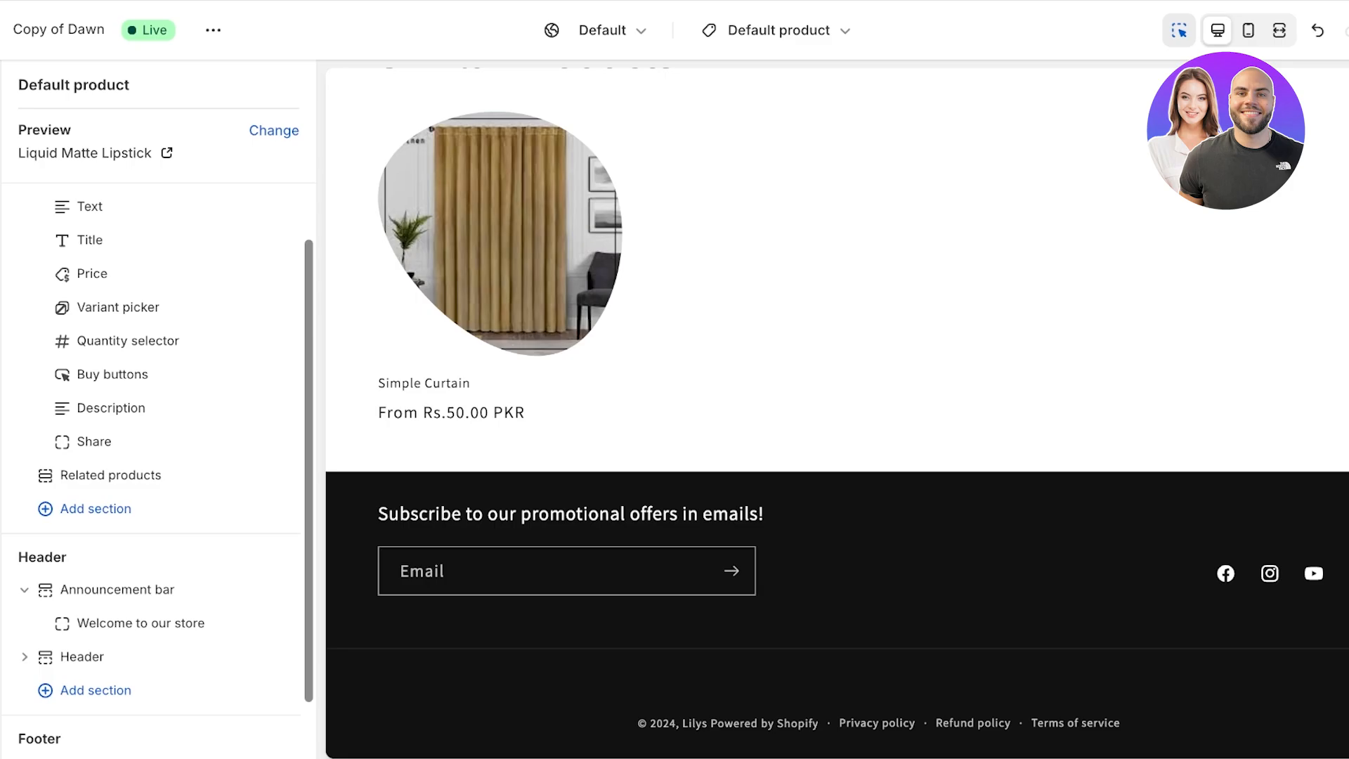
click(1311, 30)
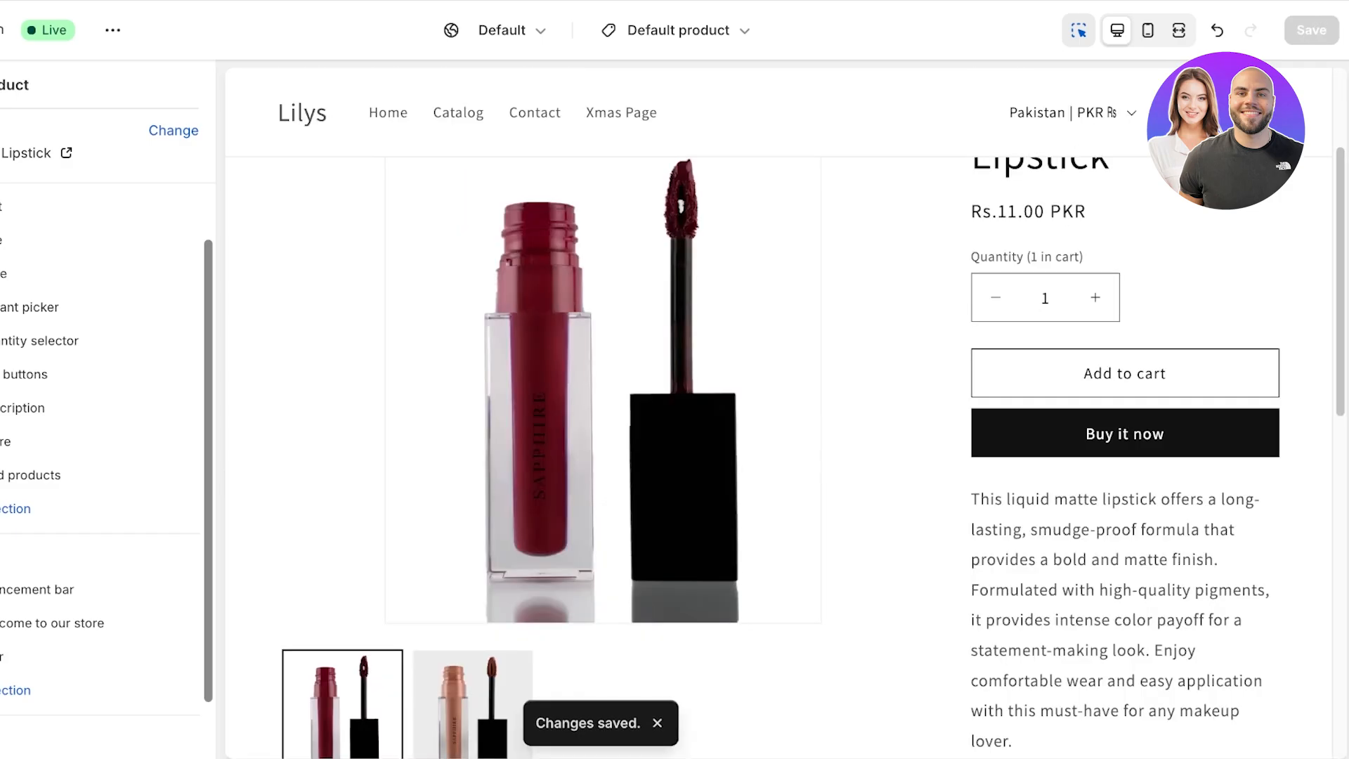
- Create a new product template named "lipstick" based on Default product
click(678, 30)
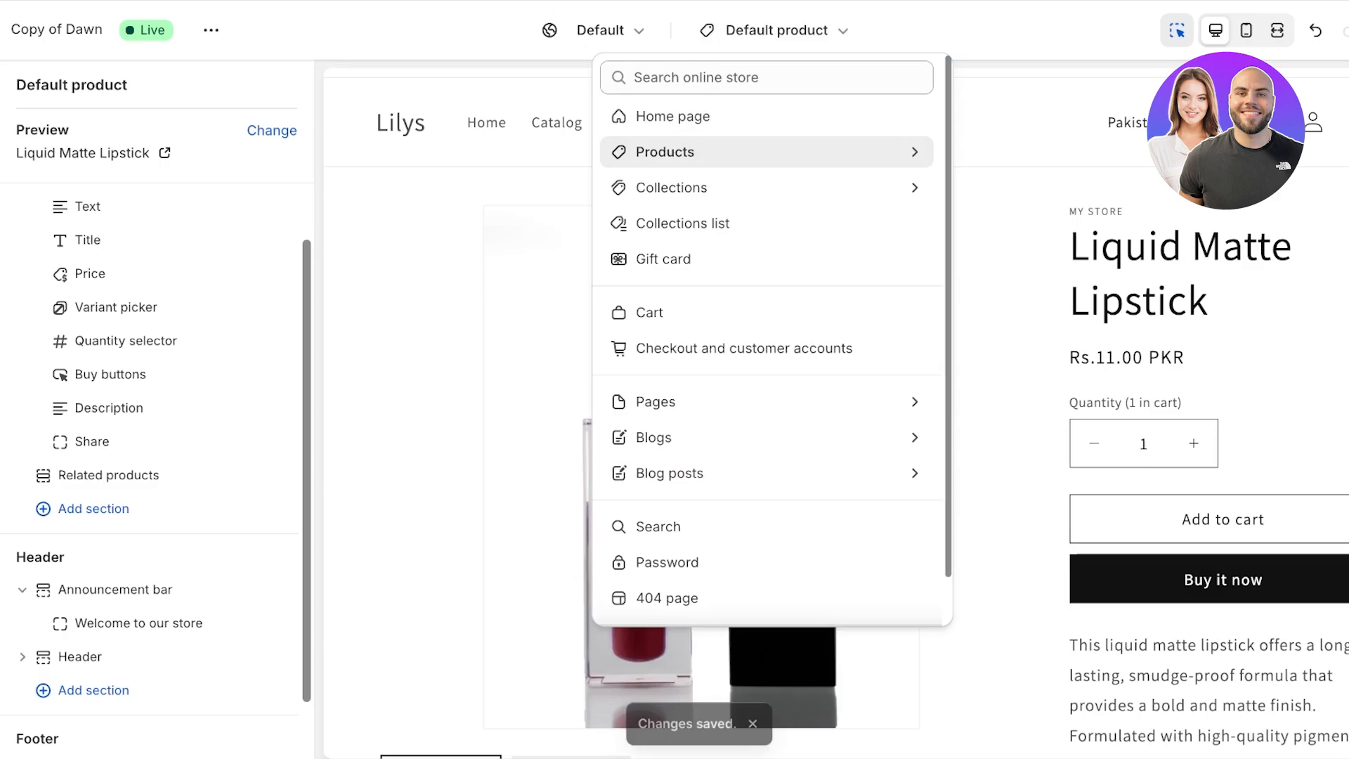
click(665, 152)
click(681, 227)
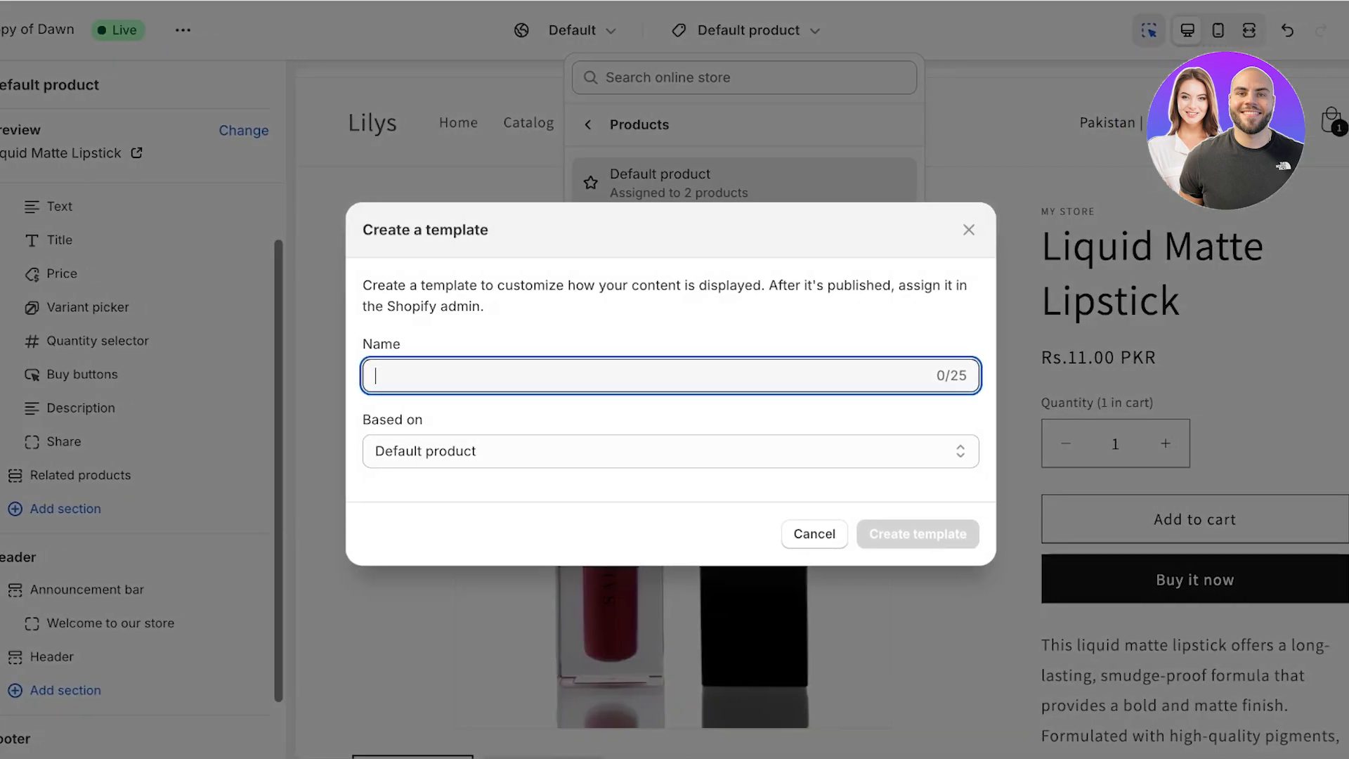
click(670, 451)
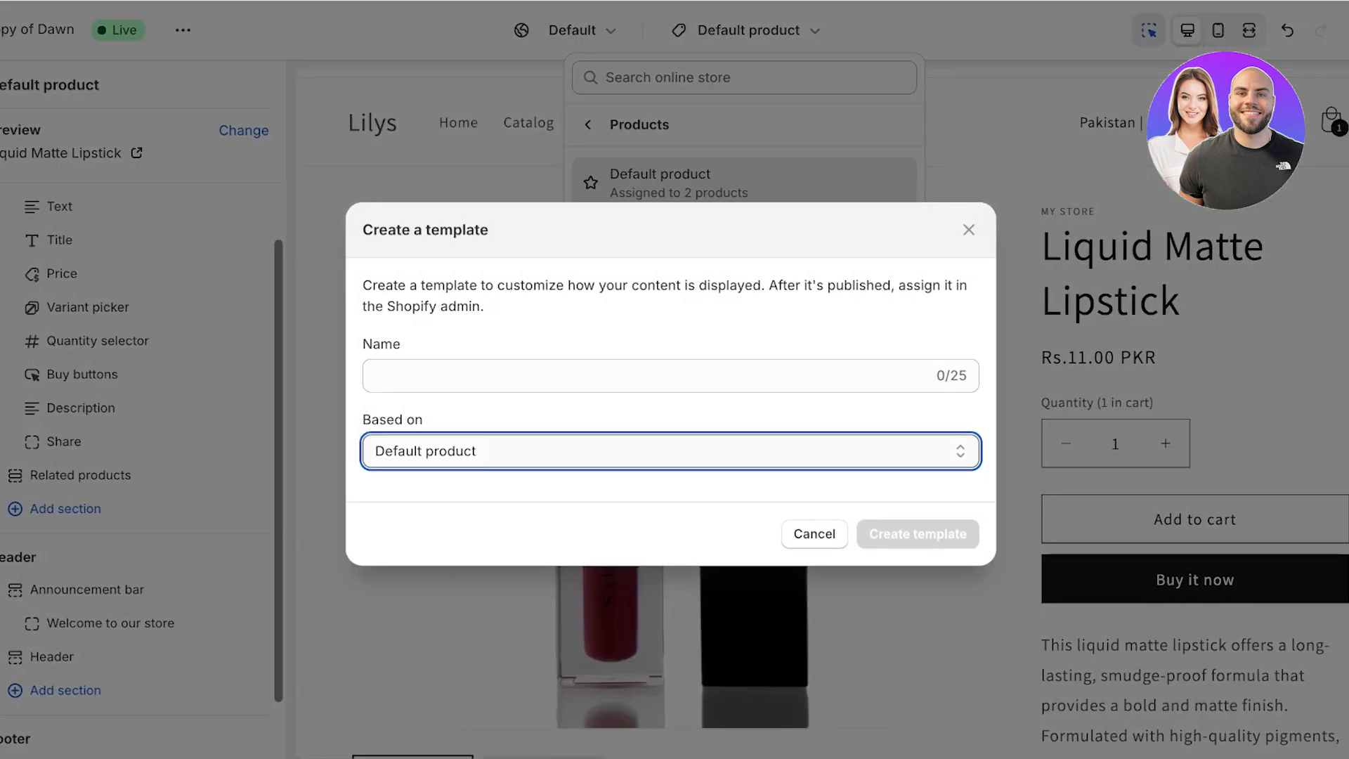
click(670, 376)
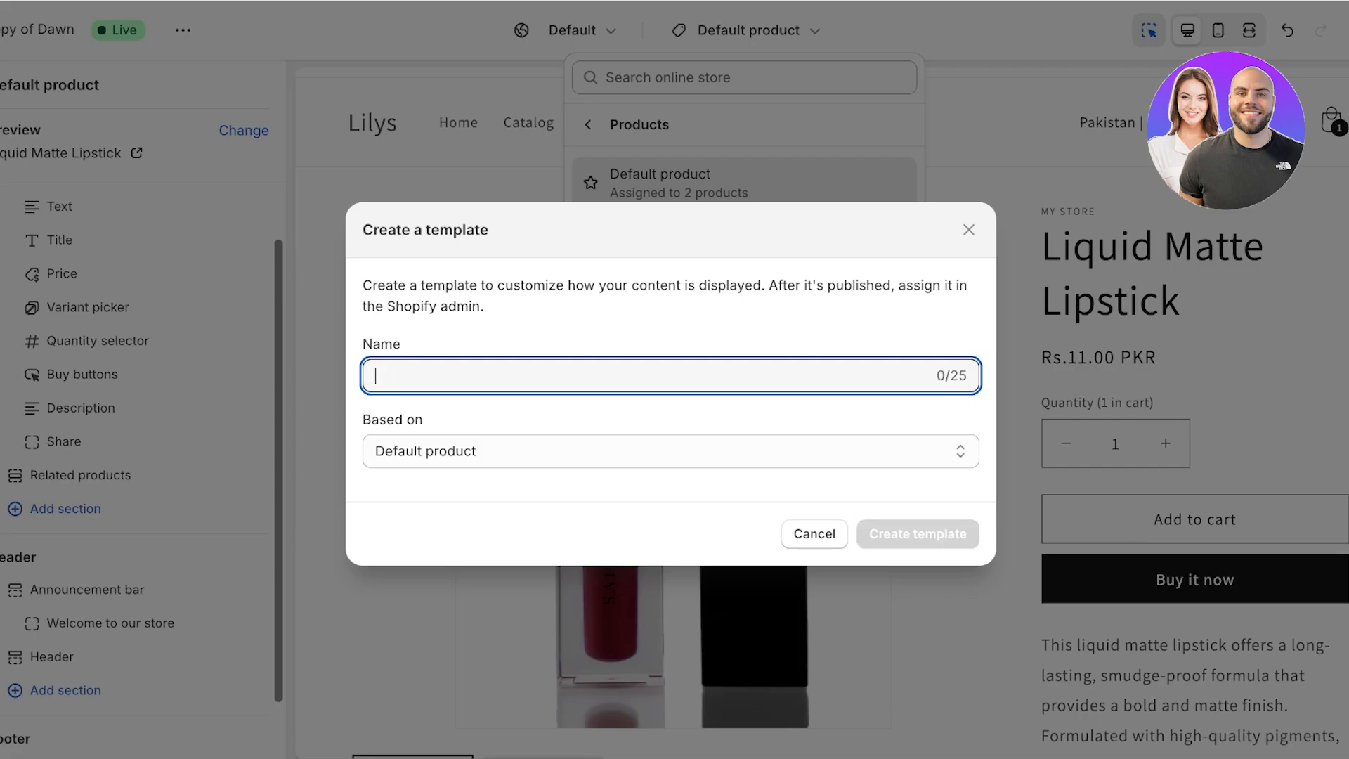
text(Lipstick)
click(918, 534)
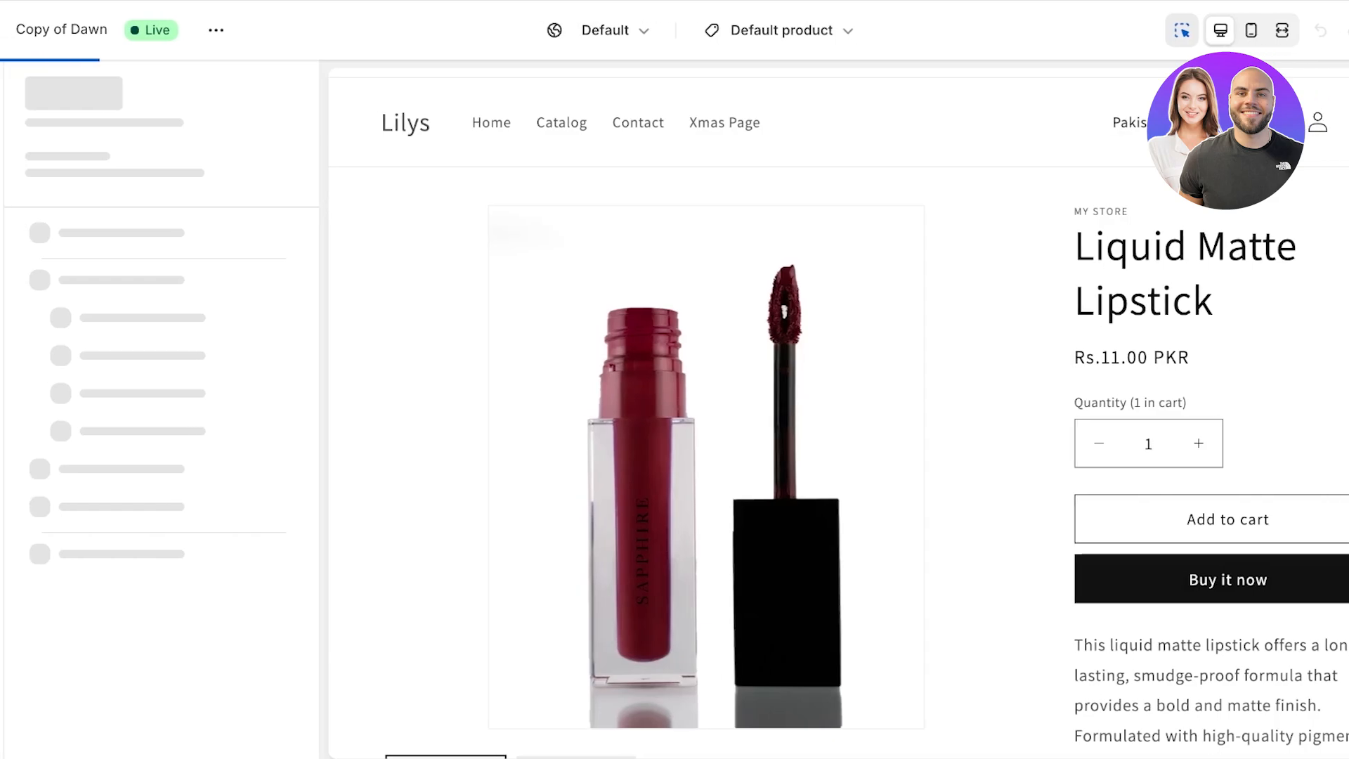
- Add a Rich text section below Related products in the lipstick template
scroll(834, 414, down, 4)
scroll(833, 415, down, 5)
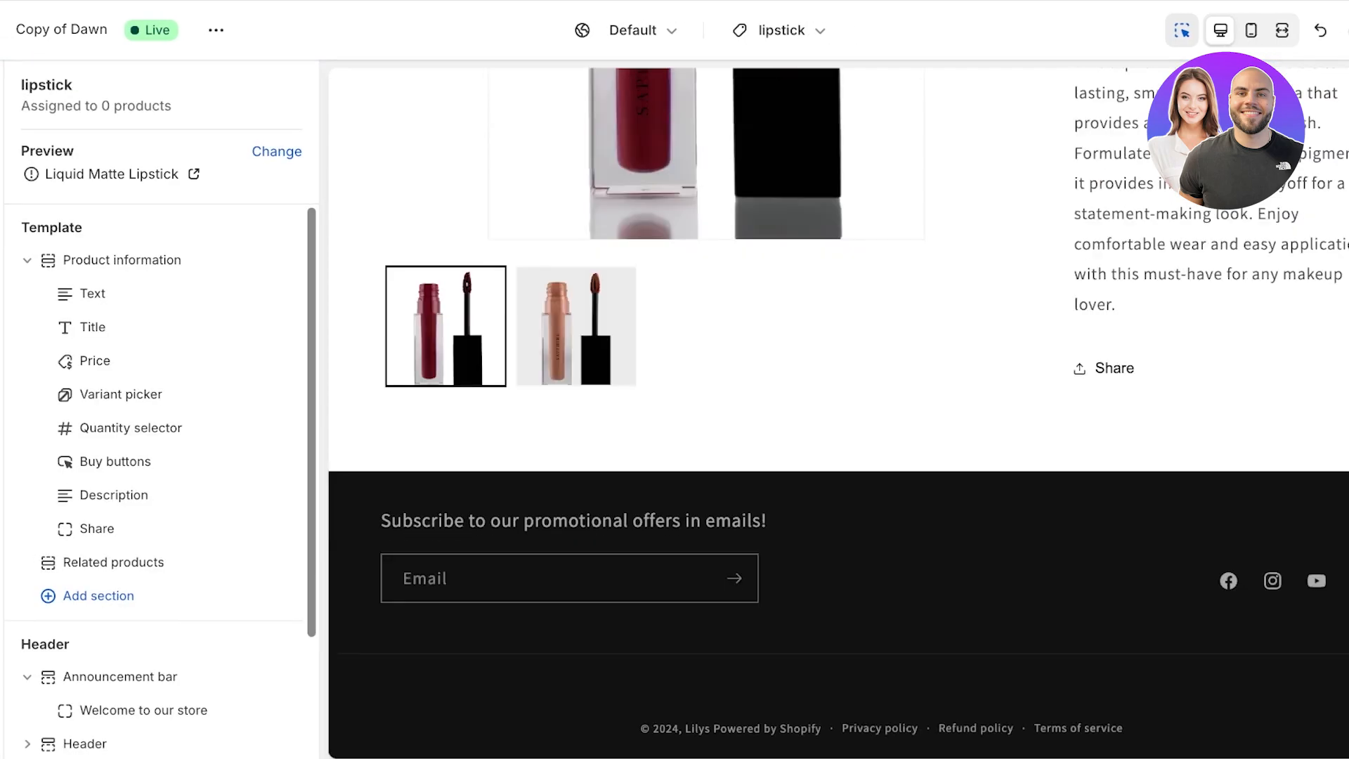
click(98, 596)
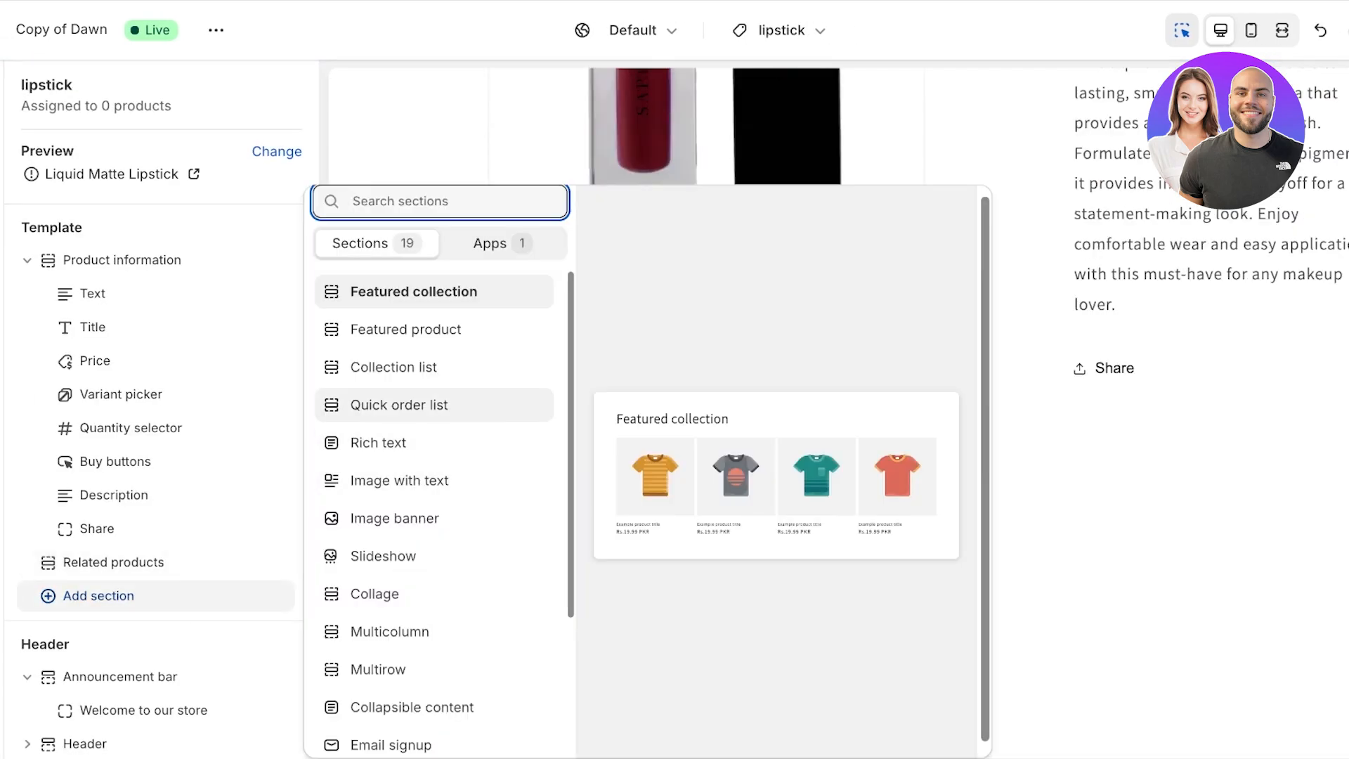
click(379, 443)
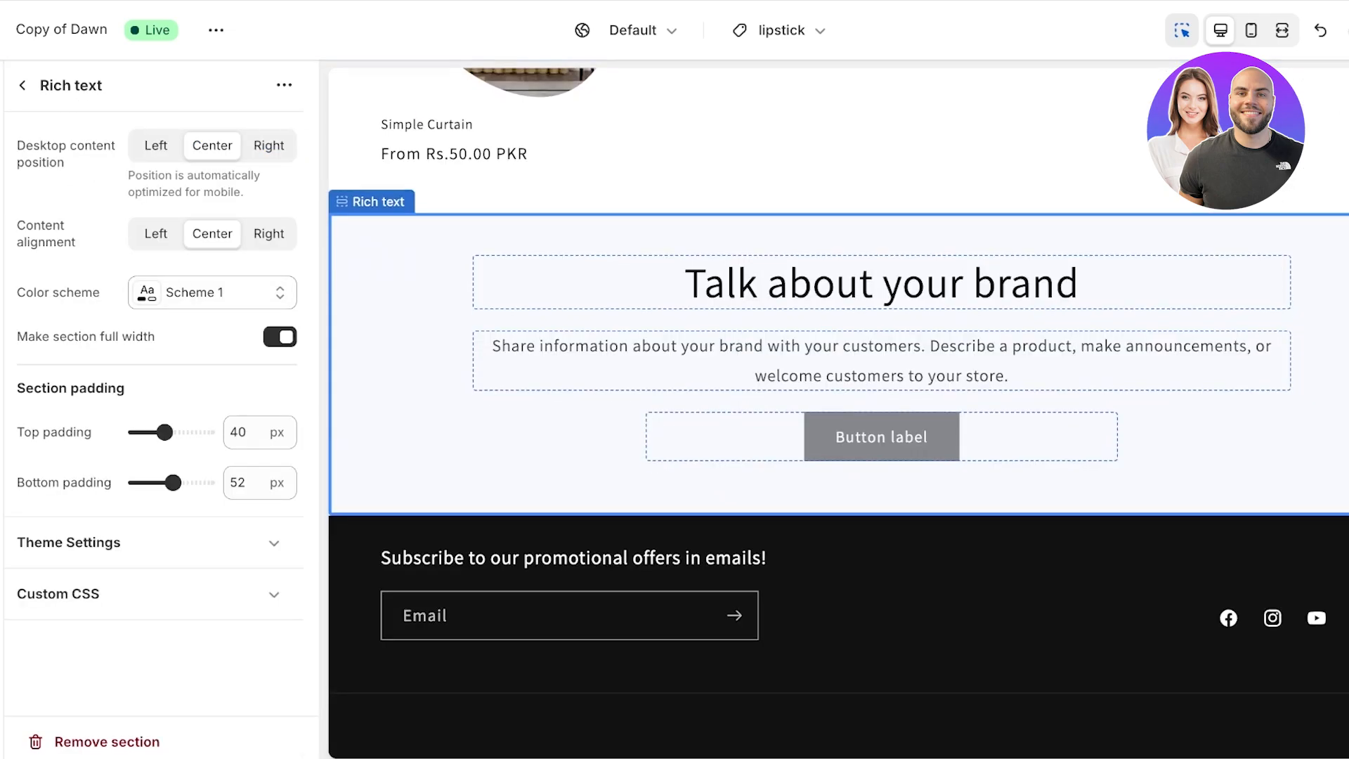
- Change the Rich text heading to "SOME TIPS FOR USING OUR LIPSTICS" and return to the section list
click(881, 283)
triple_click(91, 215)
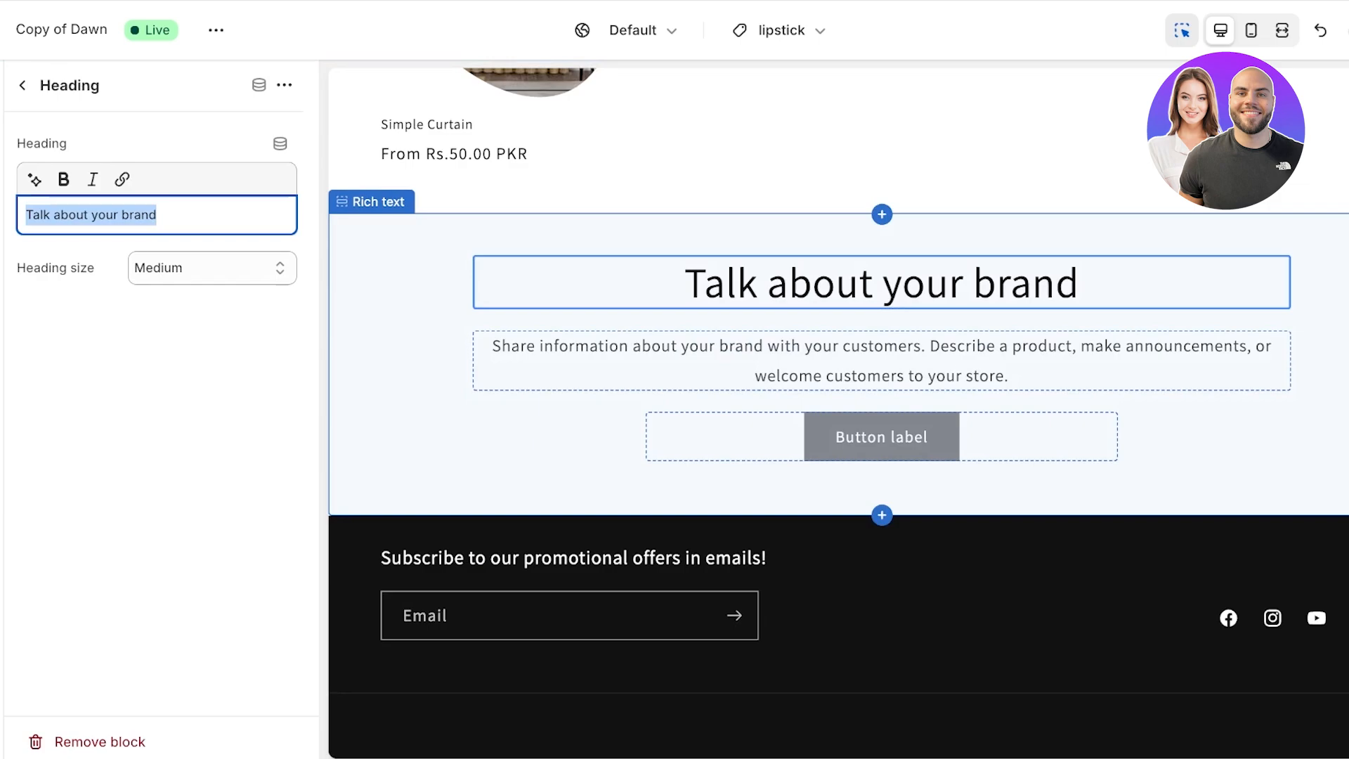
text(SOME TIPS FO)
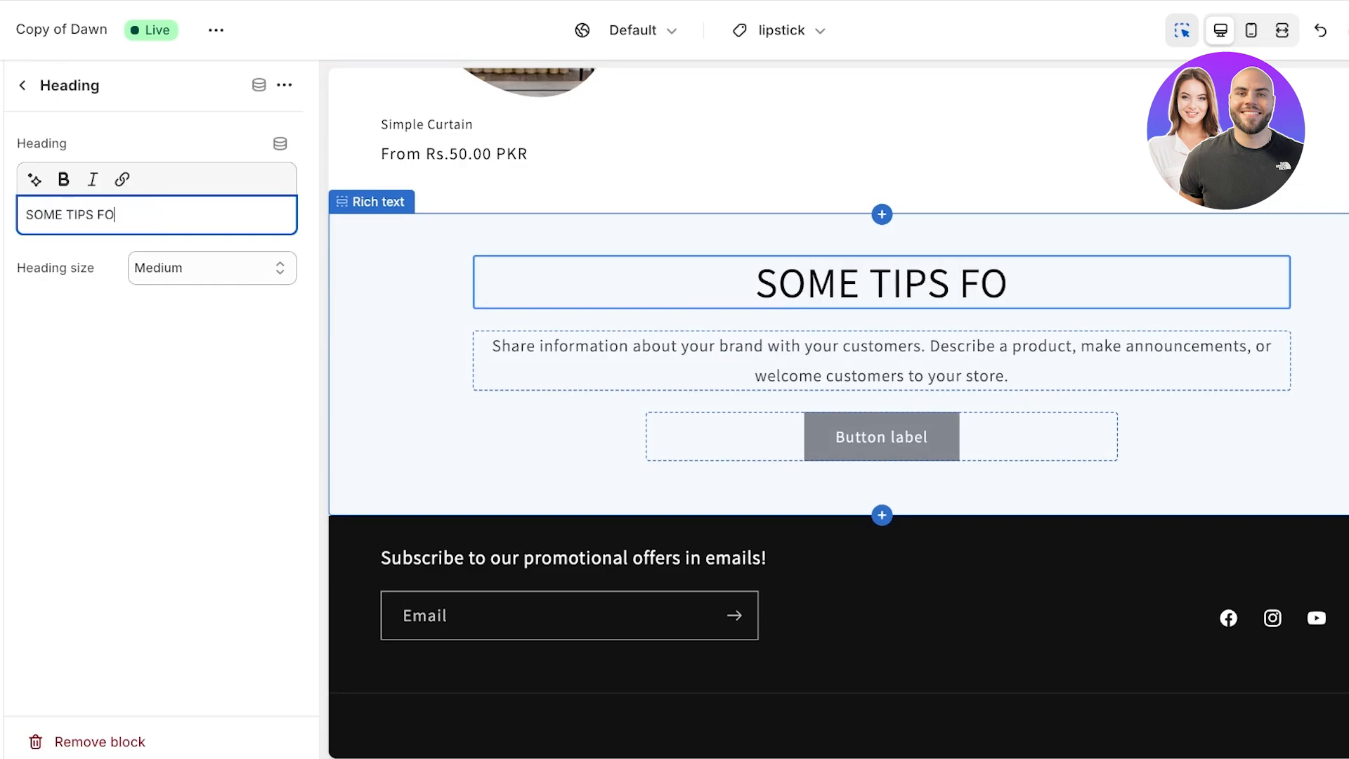
text(R USING OUR LIPSTICS)
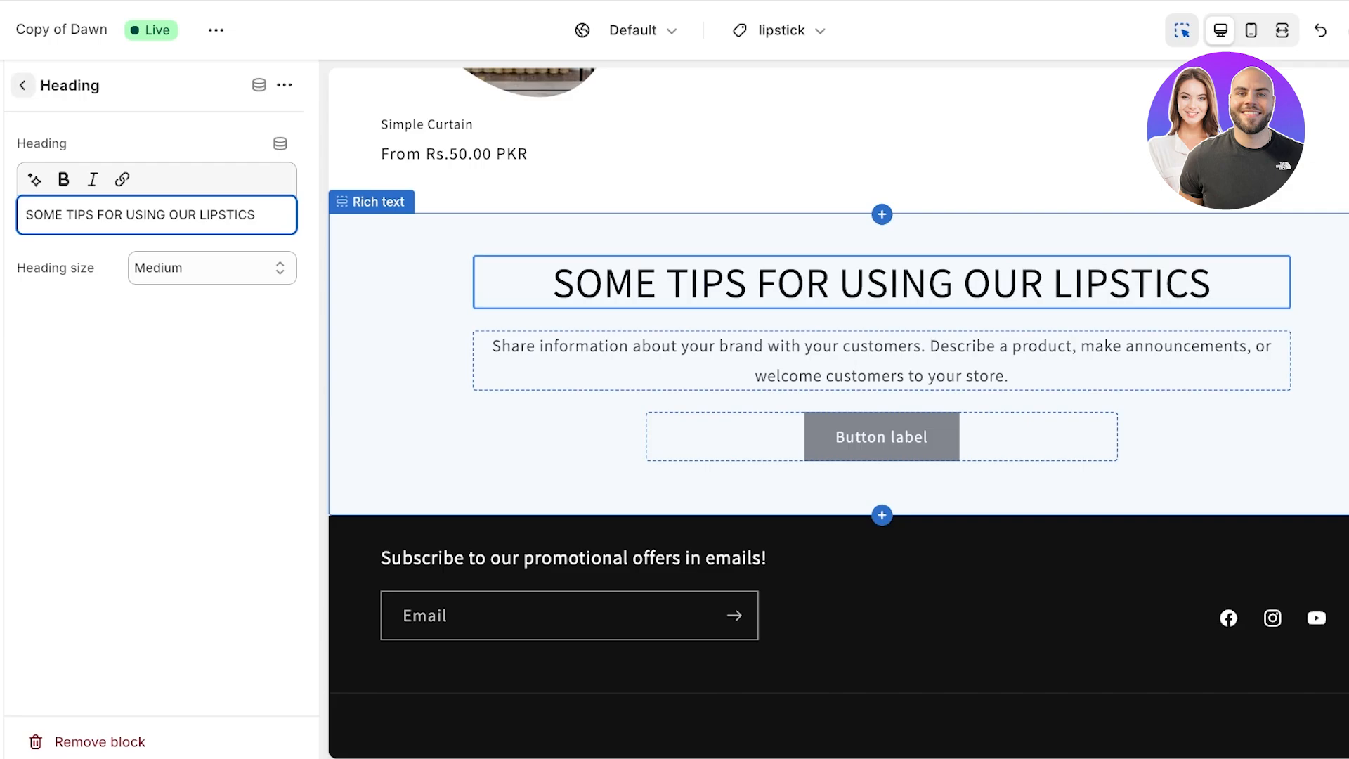
click(22, 85)
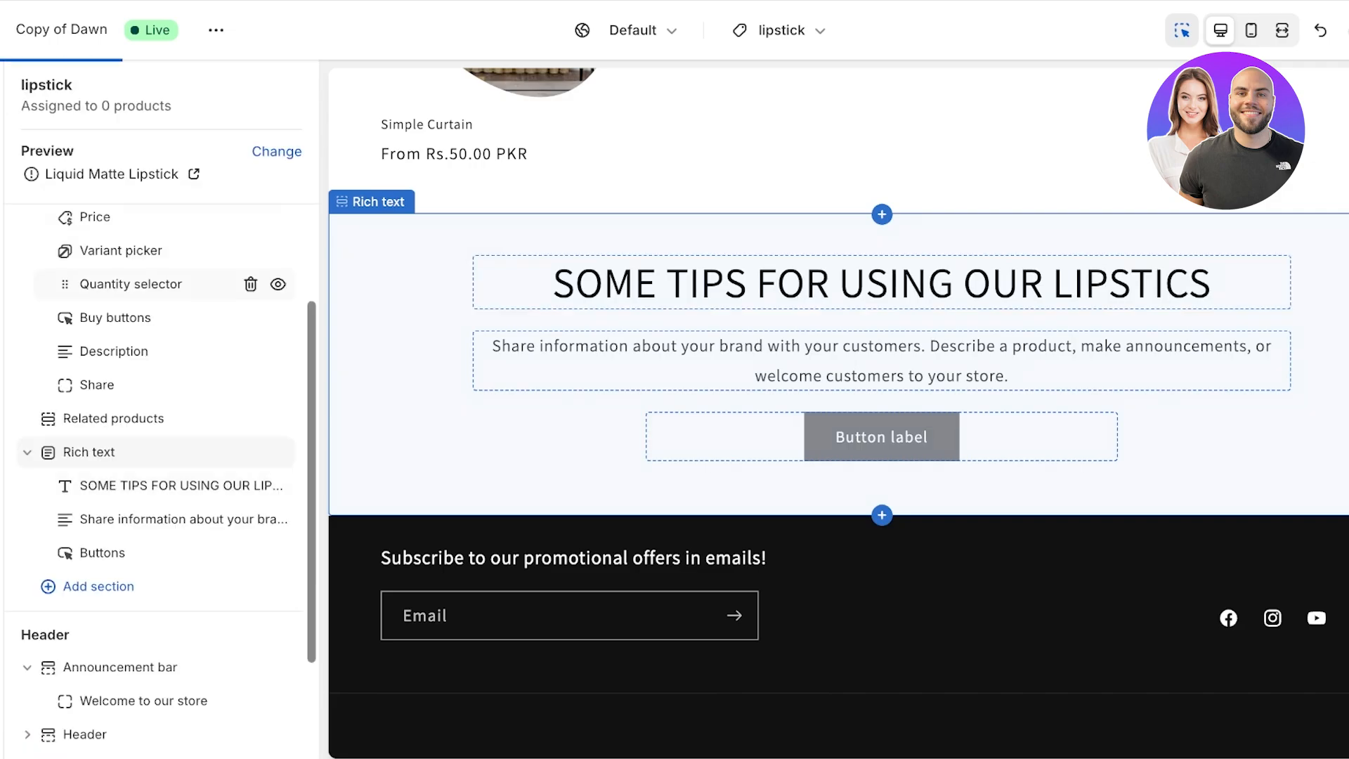
- Replace the Rich text section's description with "YOu can use the cap for extra lip blam."
click(172, 501)
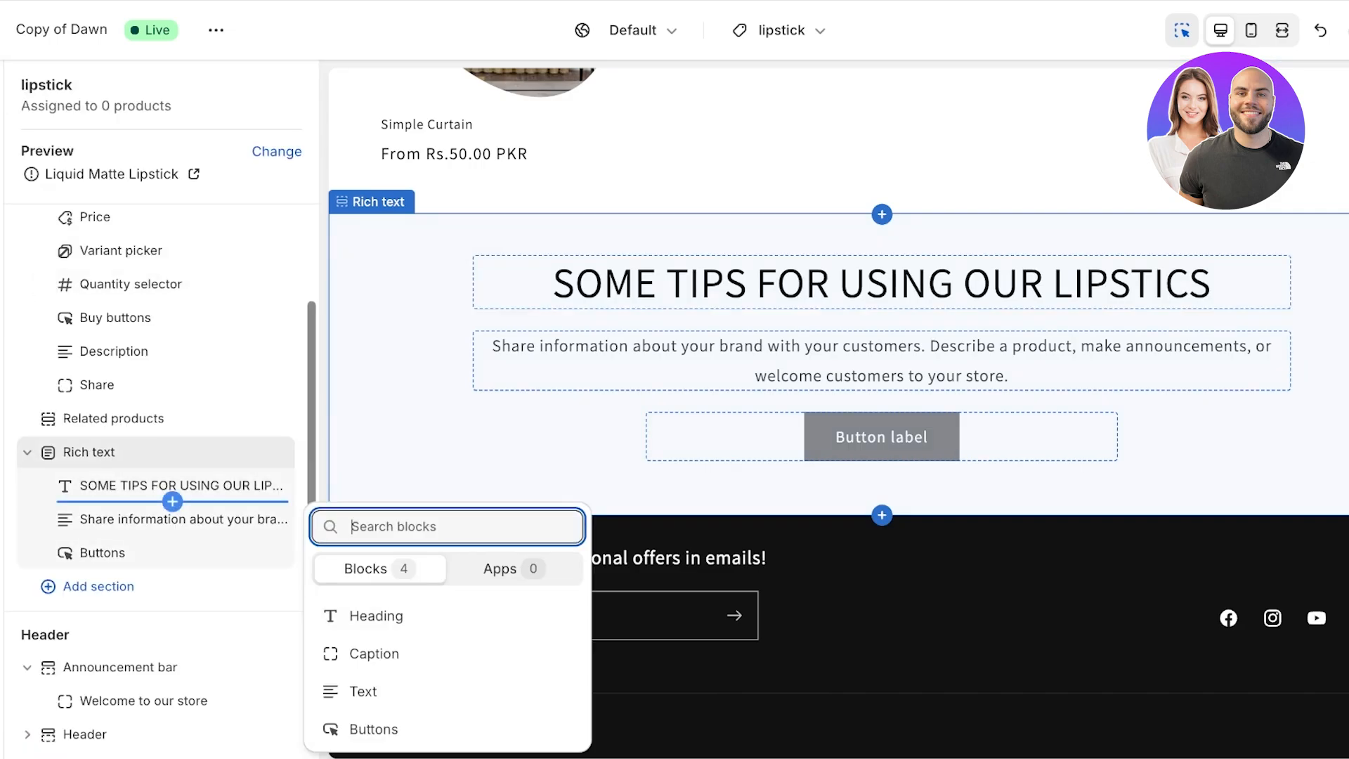
double_click(698, 346)
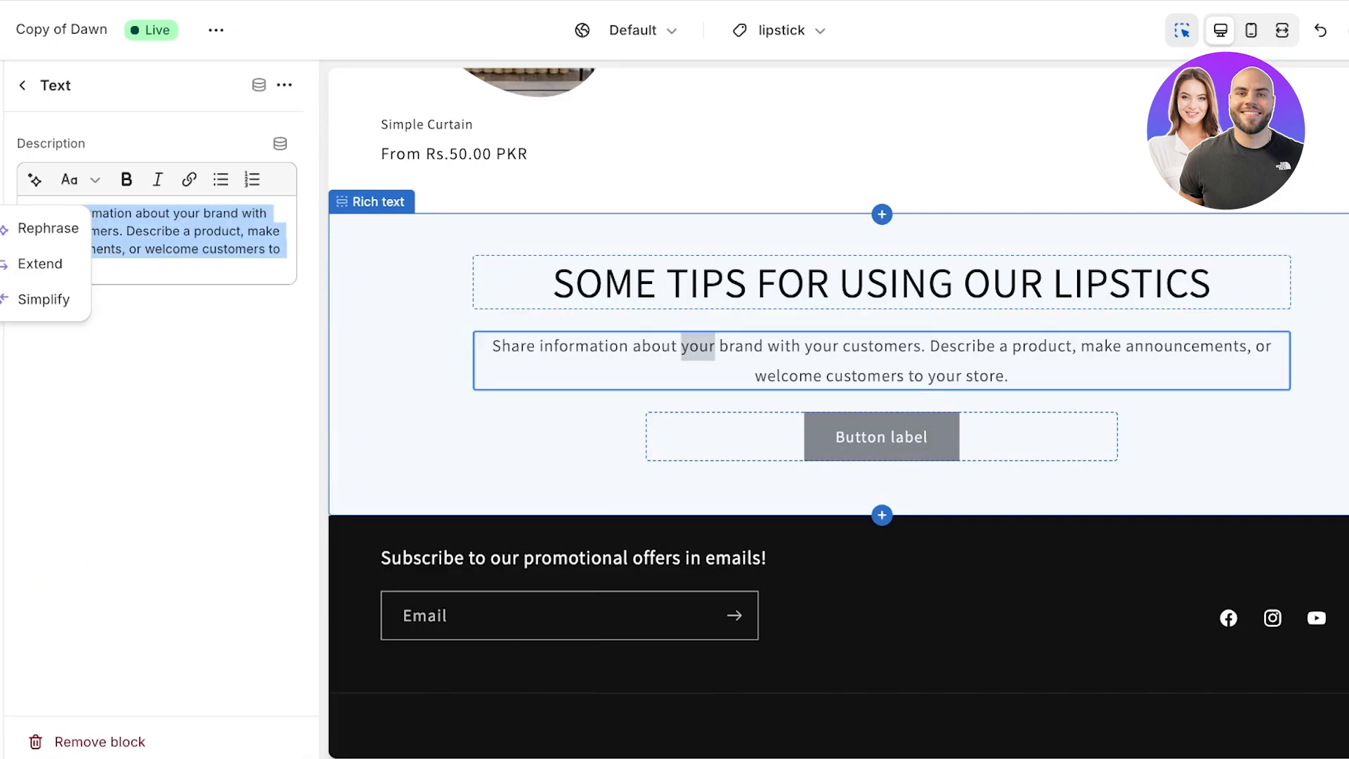
key(Escape)
key(BackSpace)
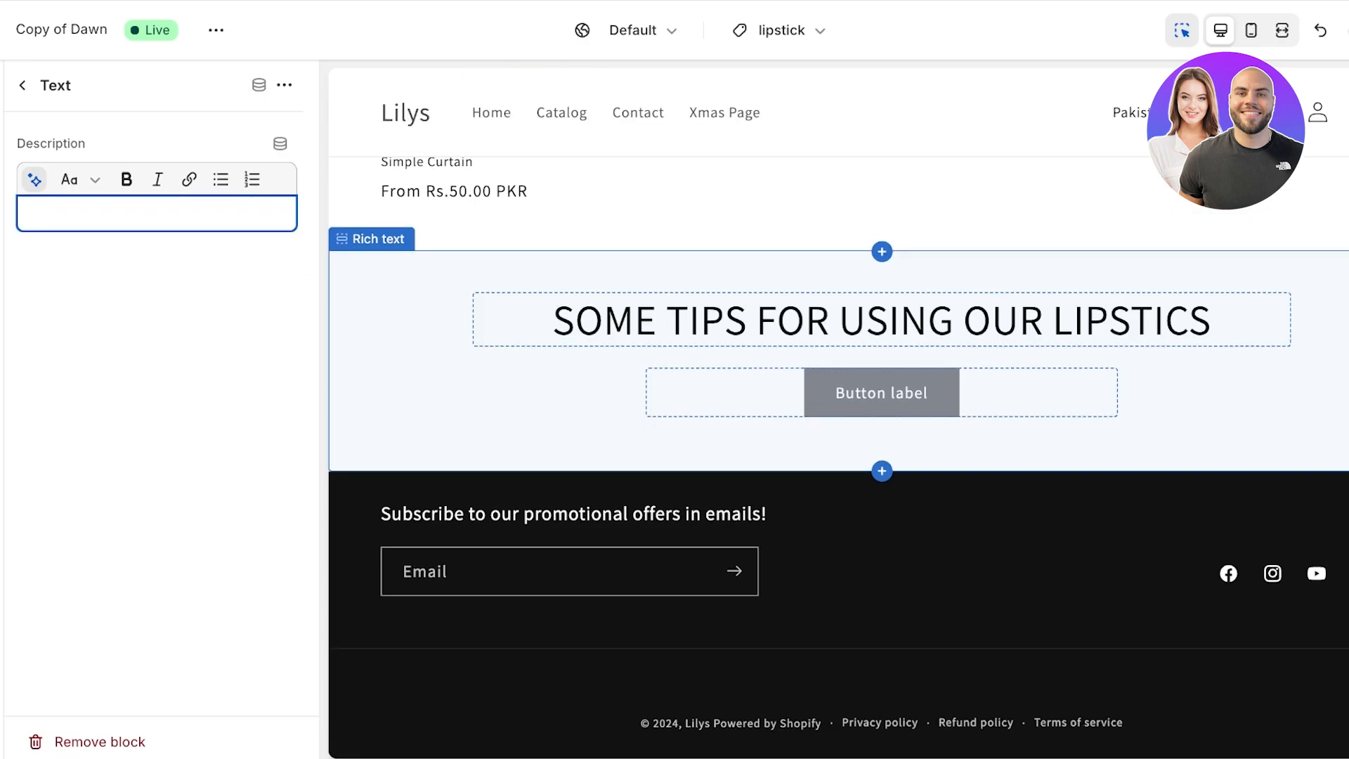
text(Ope)
key(BackSpace)
key(BackSpace)
key(BackSpace)
text(YOu )
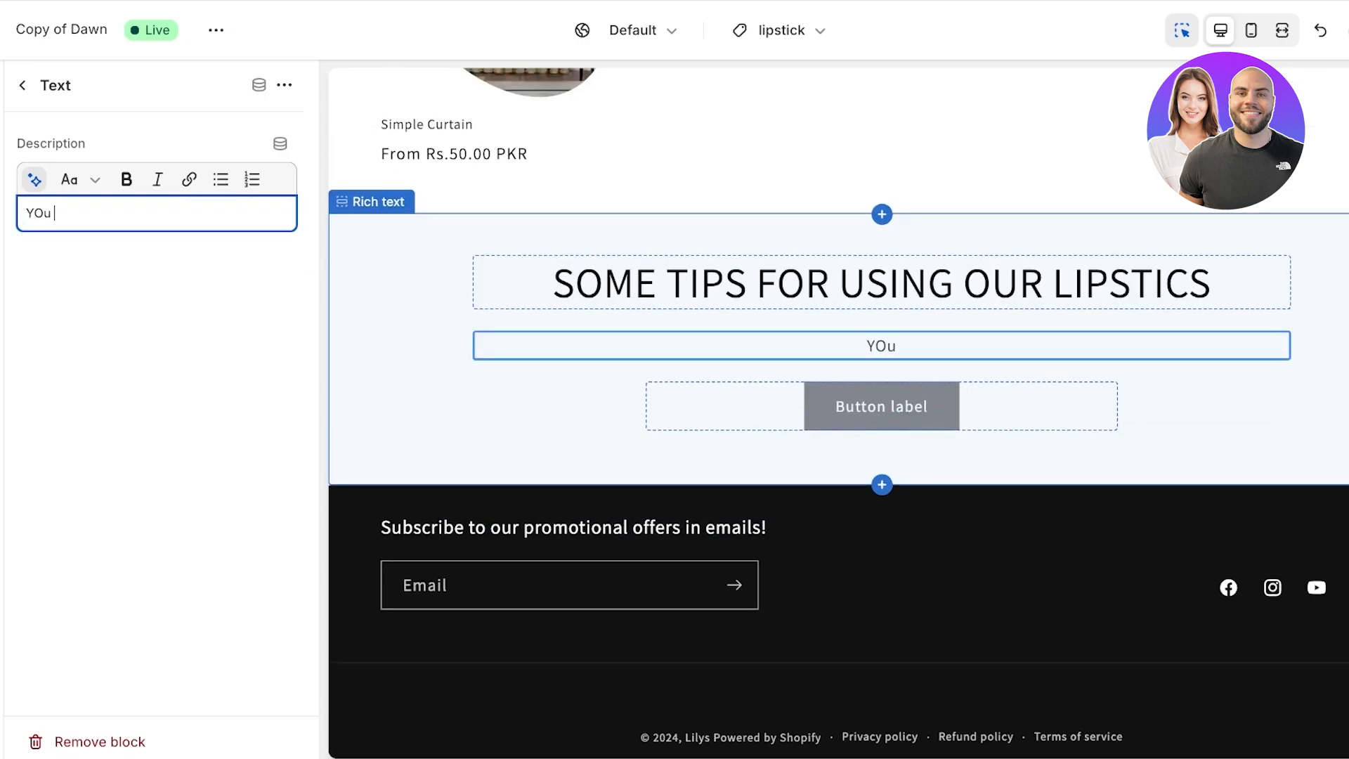
text(can use this a)
key(BackSpace)
key(BackSpace)
key(BackSpace)
key(BackSpace)
key(BackSpace)
text(h)
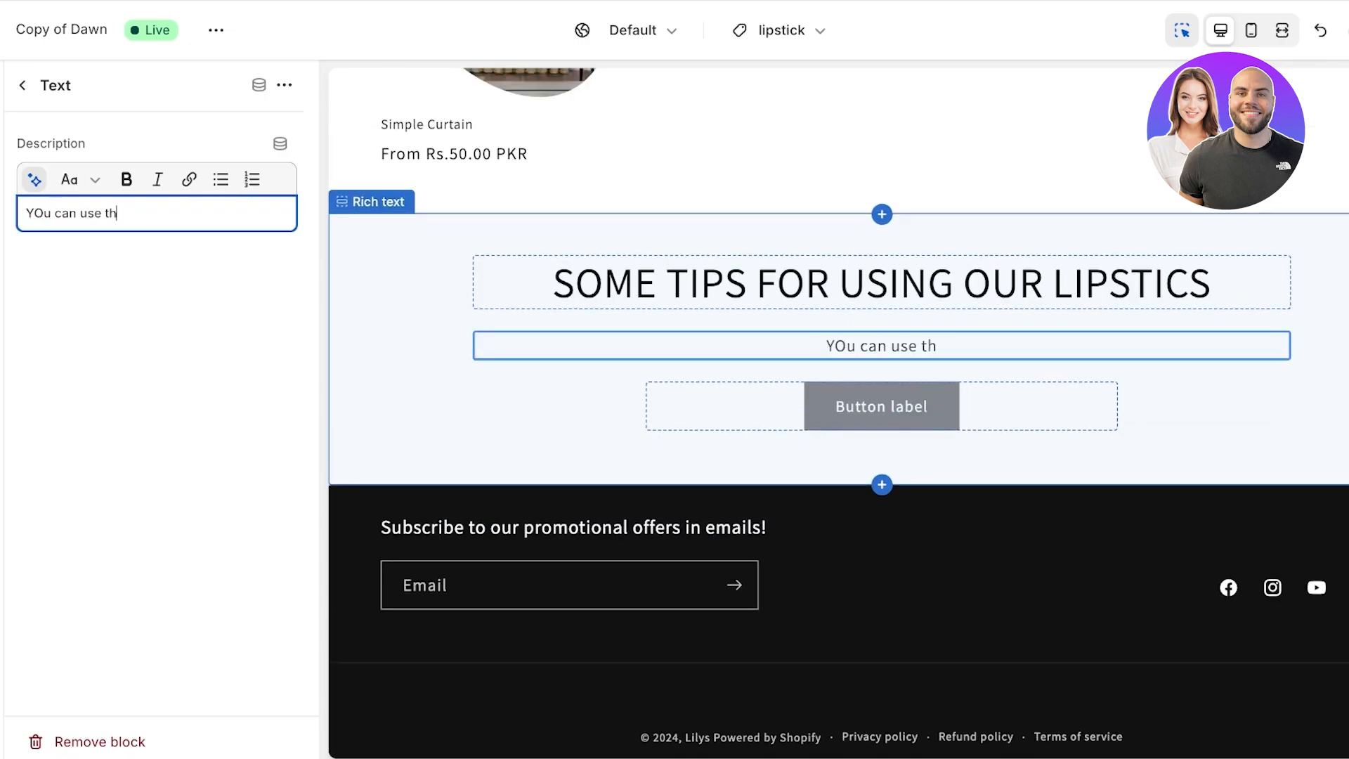
text(e cap for)
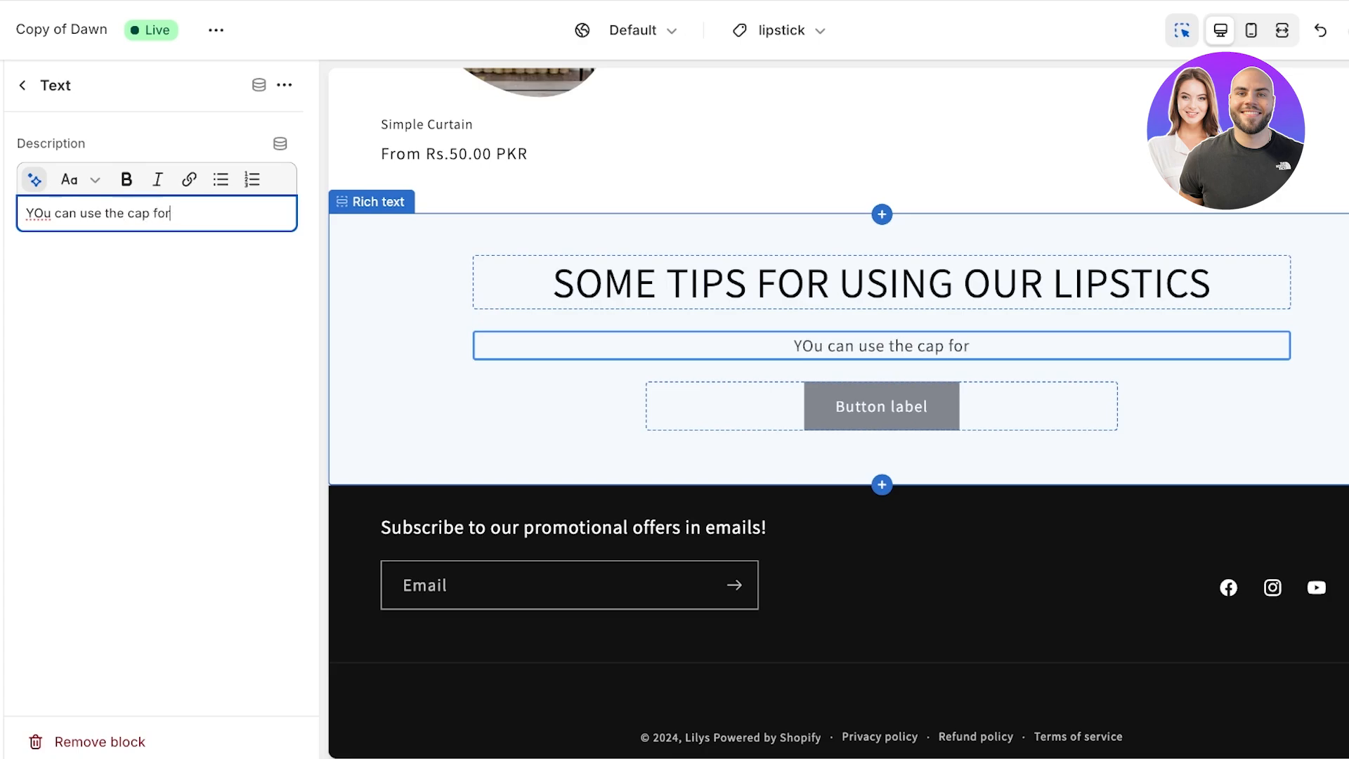
text( extra lip blam.)
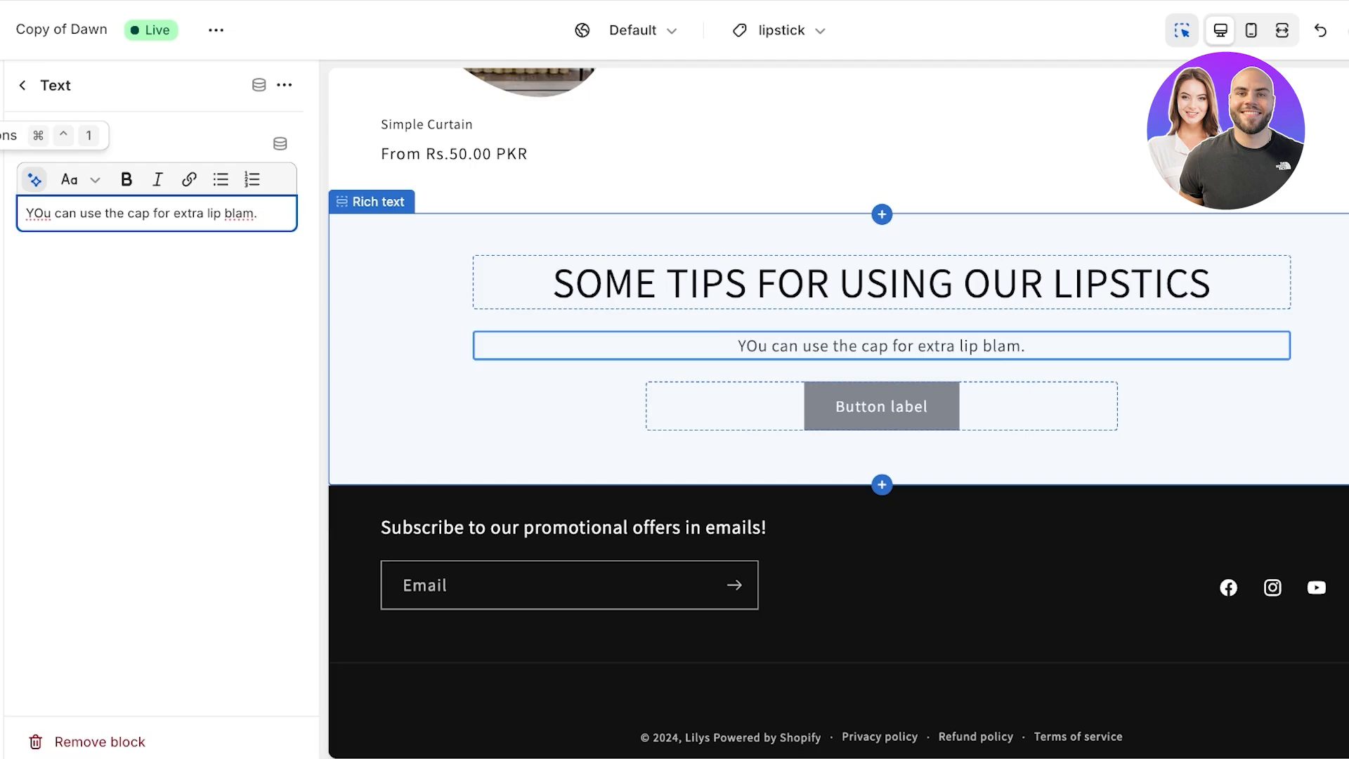
- Return to the section list and remove the Buttons block from the Rich text section
click(23, 85)
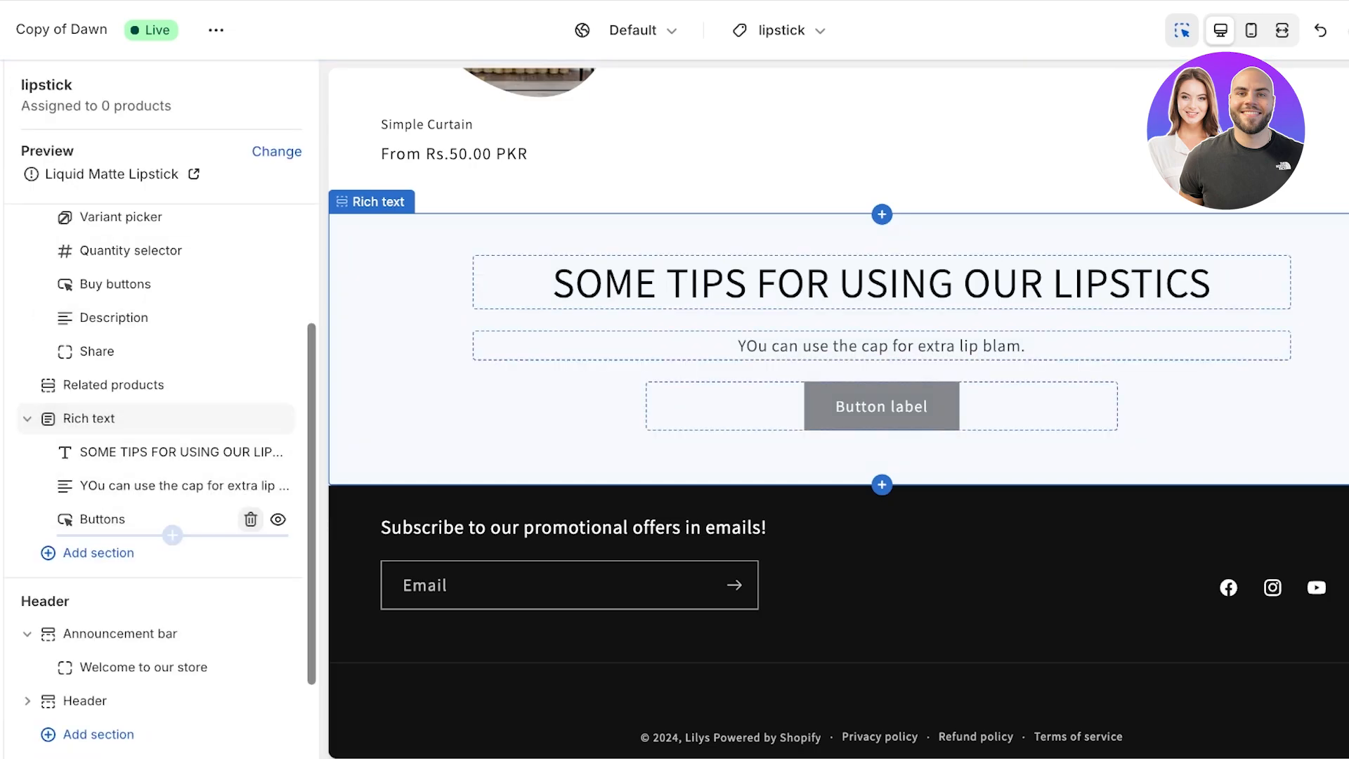
click(250, 519)
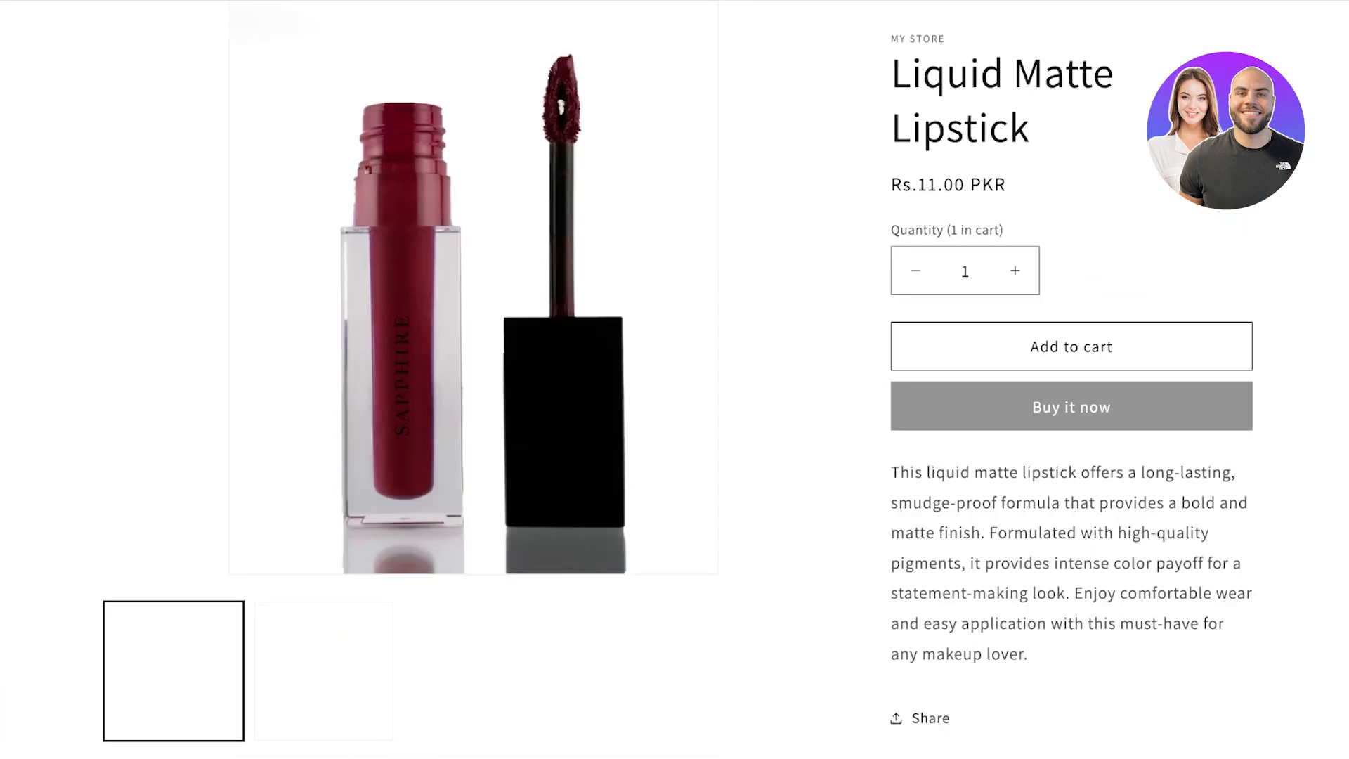
- Check the Liquid Matte Lipstick and Simple Curtain product pages in the storefront for the tips section
scroll(674, 379, down, 10)
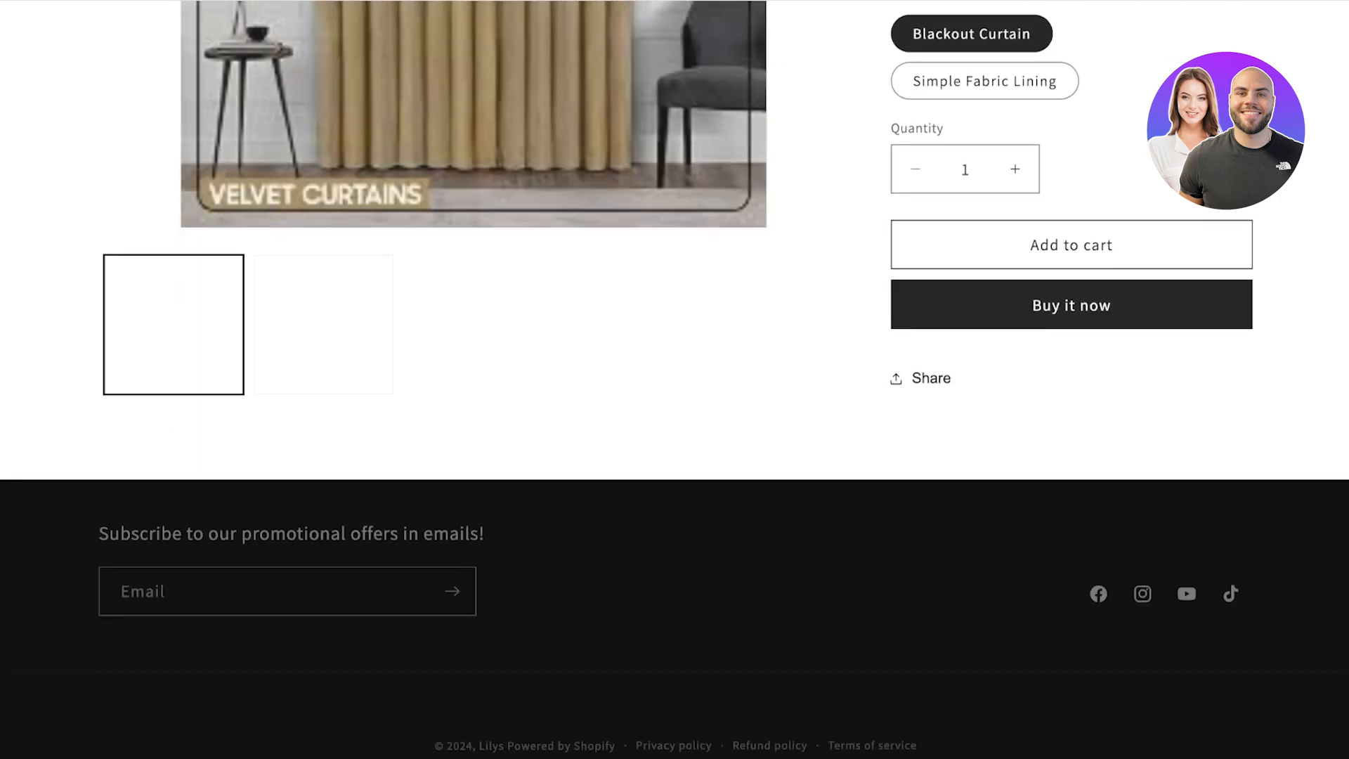
scroll(675, 380, up, 7)
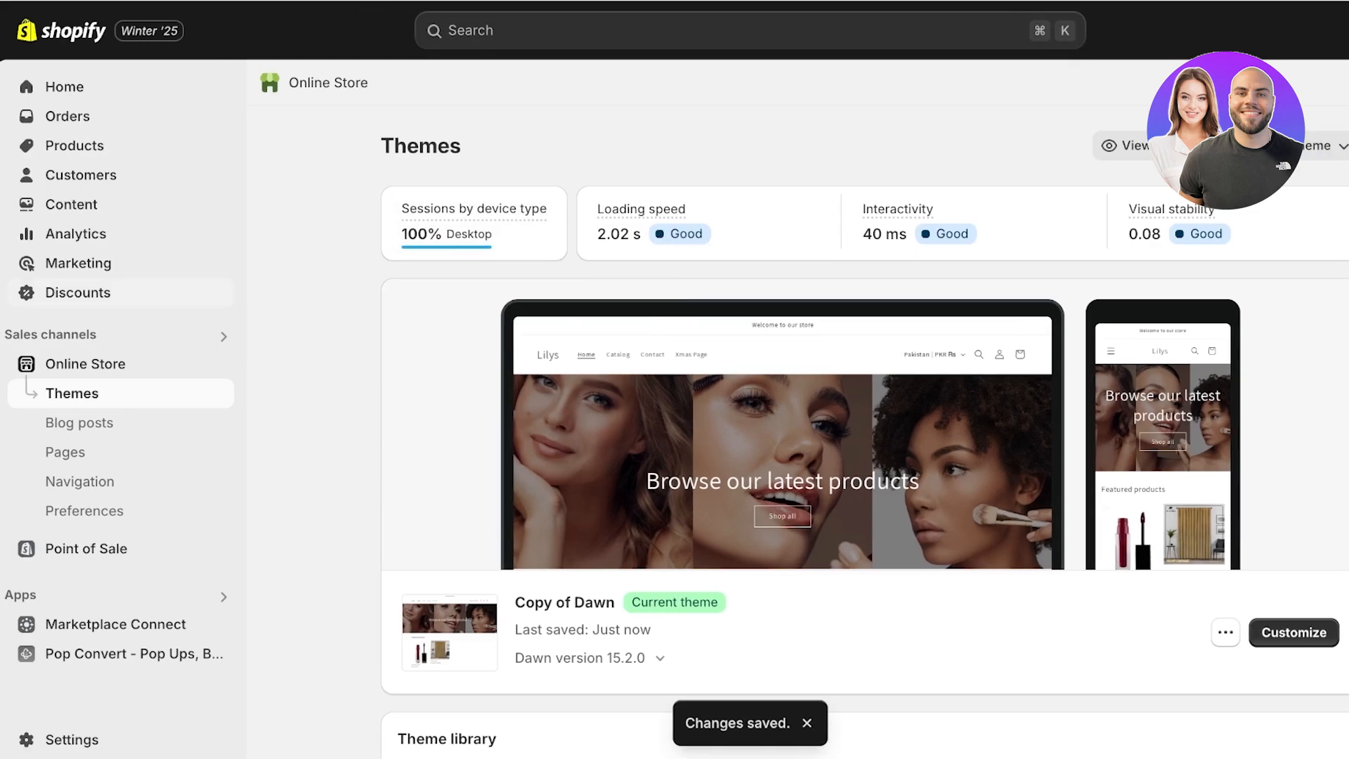
- Open the Liquid Matte Lipstick product in the admin, set its theme template to lipstick and save the product
click(70, 145)
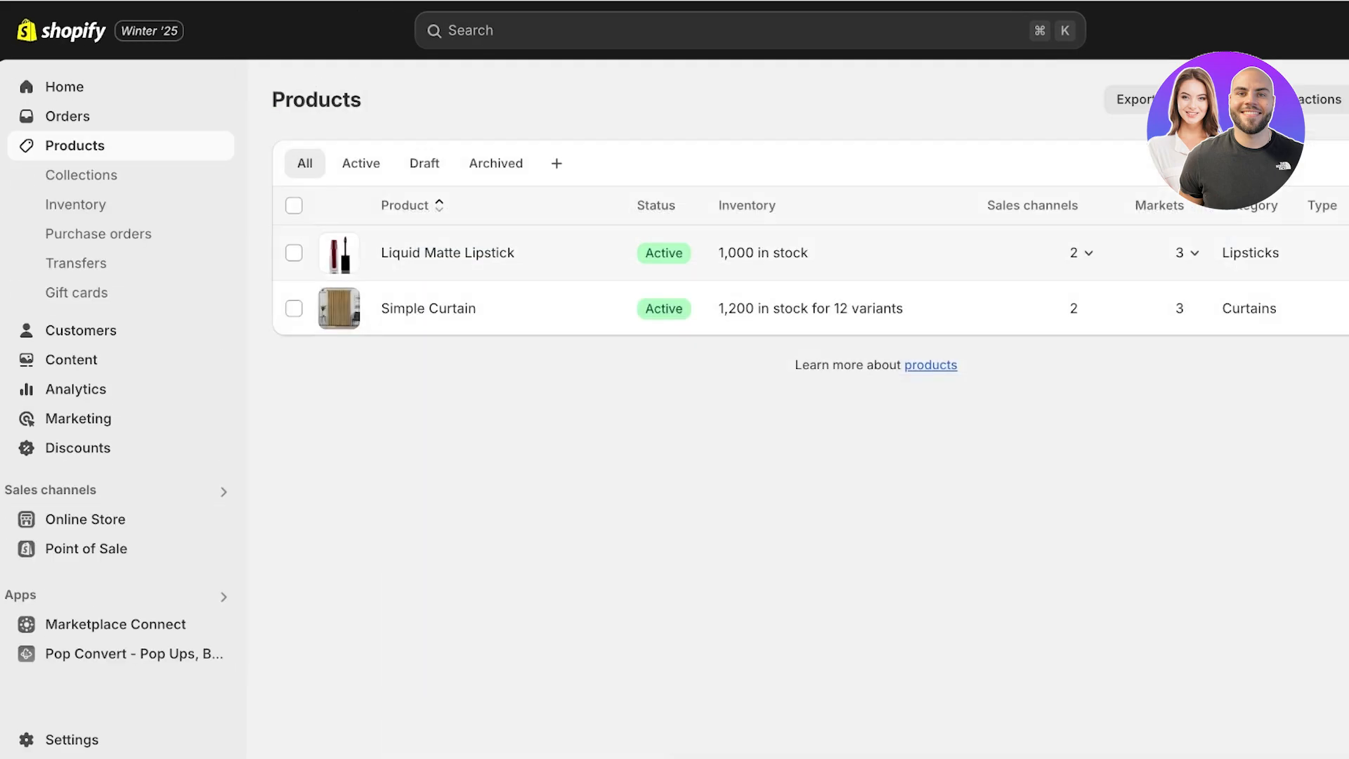
click(447, 253)
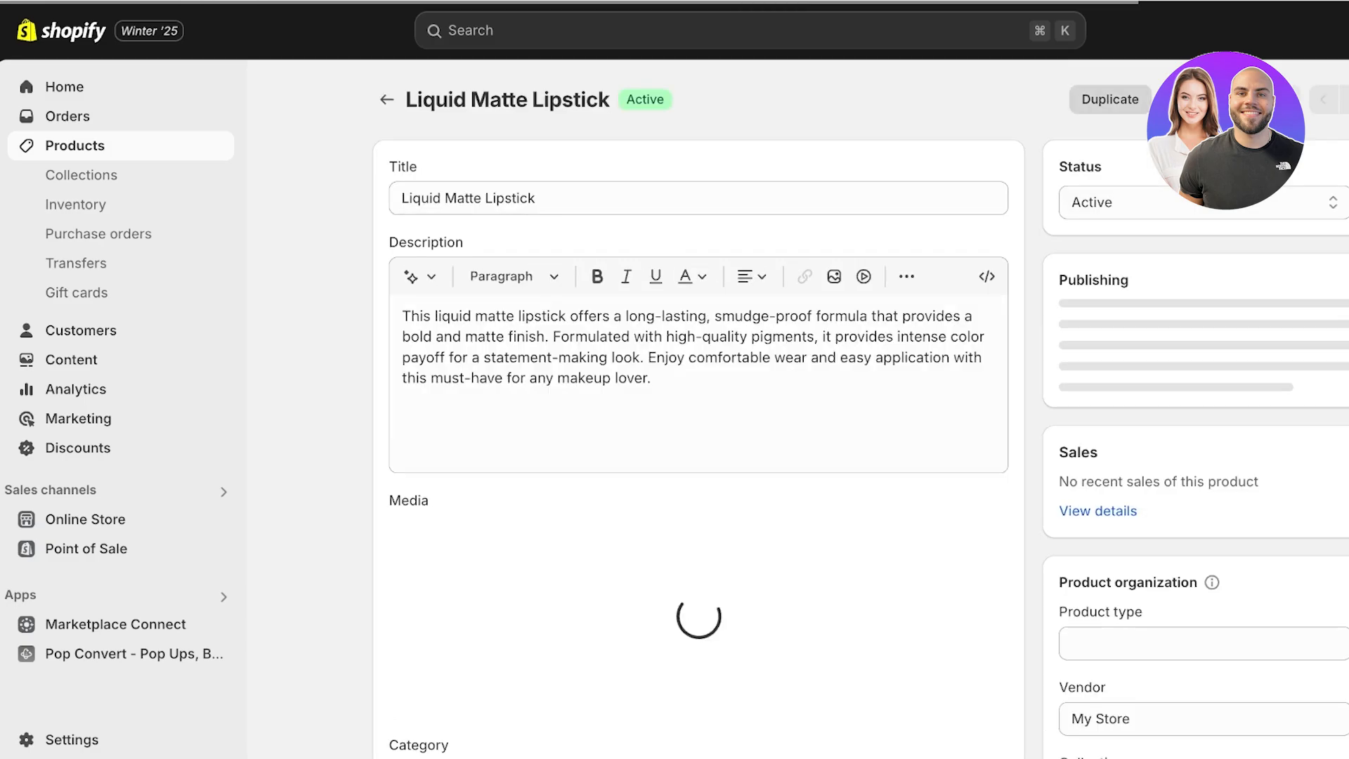
scroll(699, 422, down, 5)
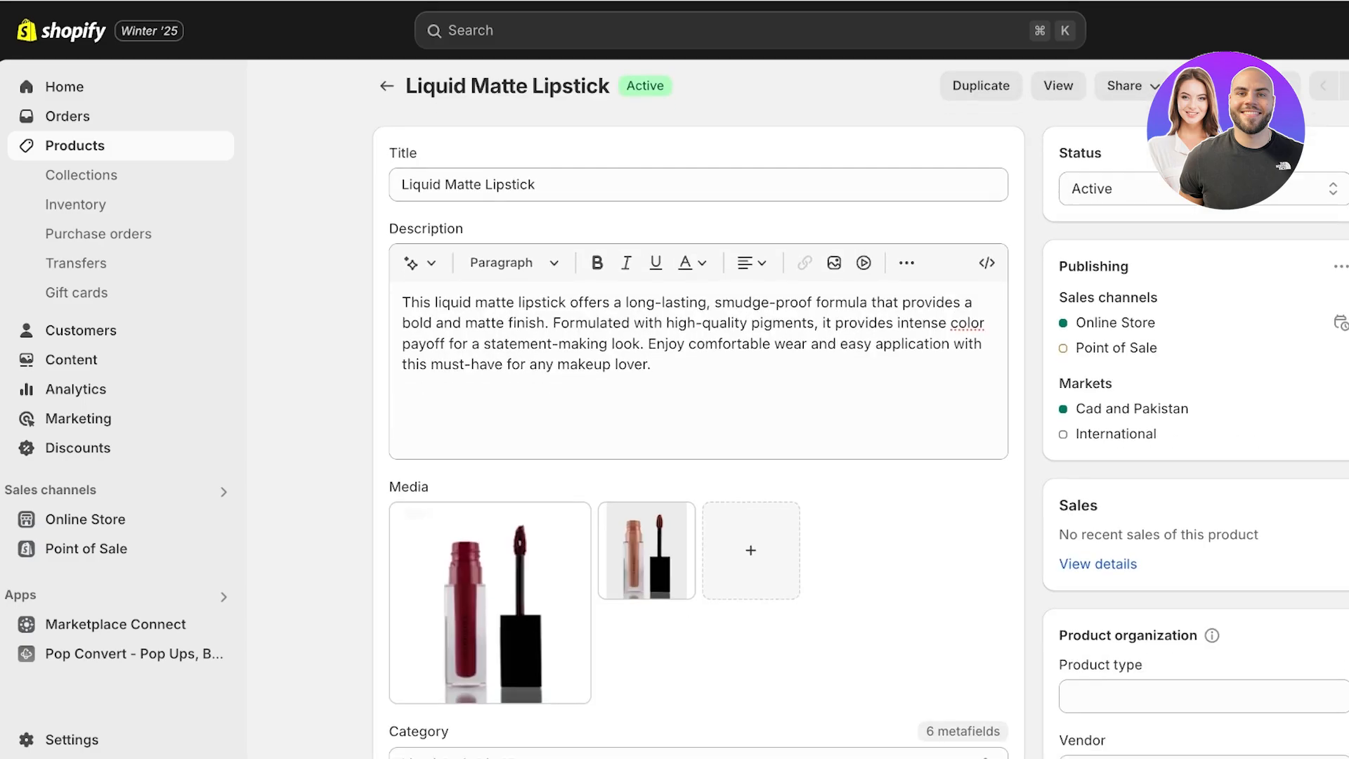
scroll(548, 408, down, 6)
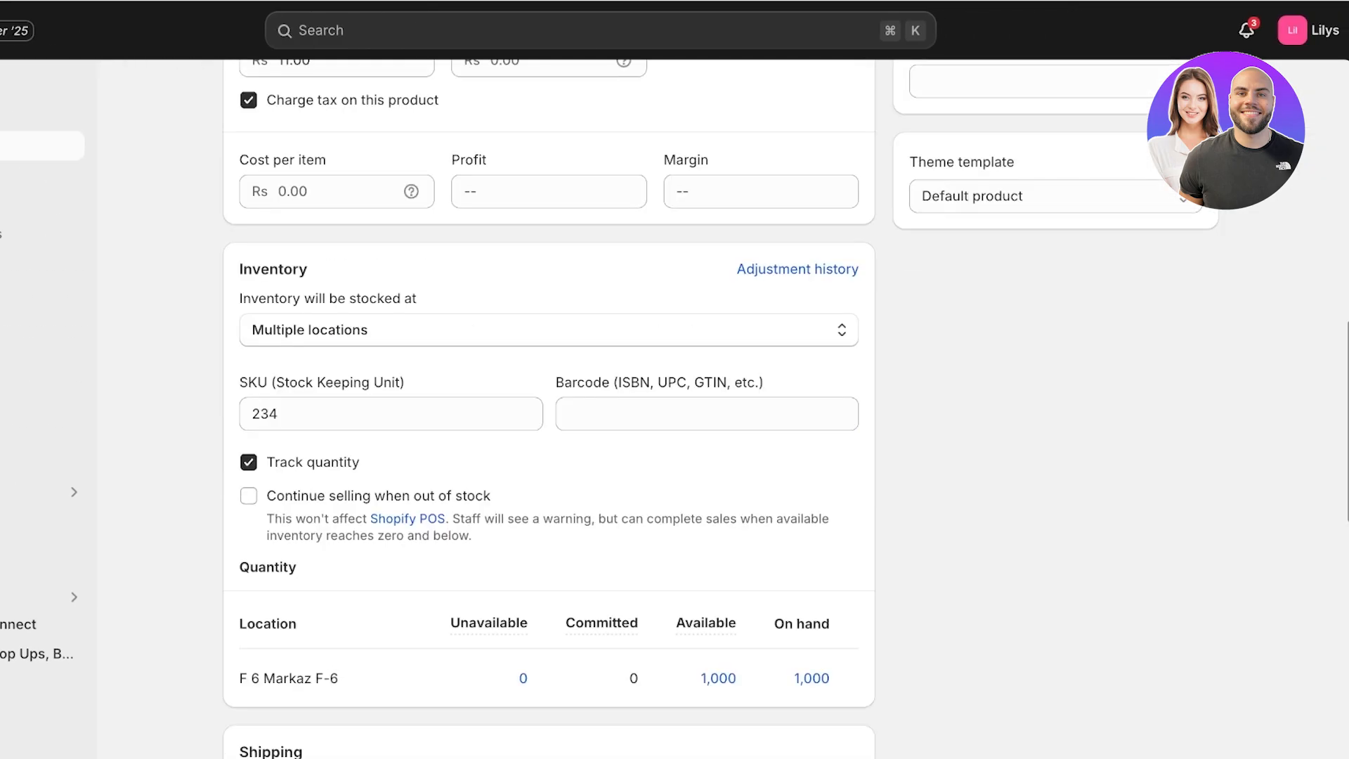
click(1055, 196)
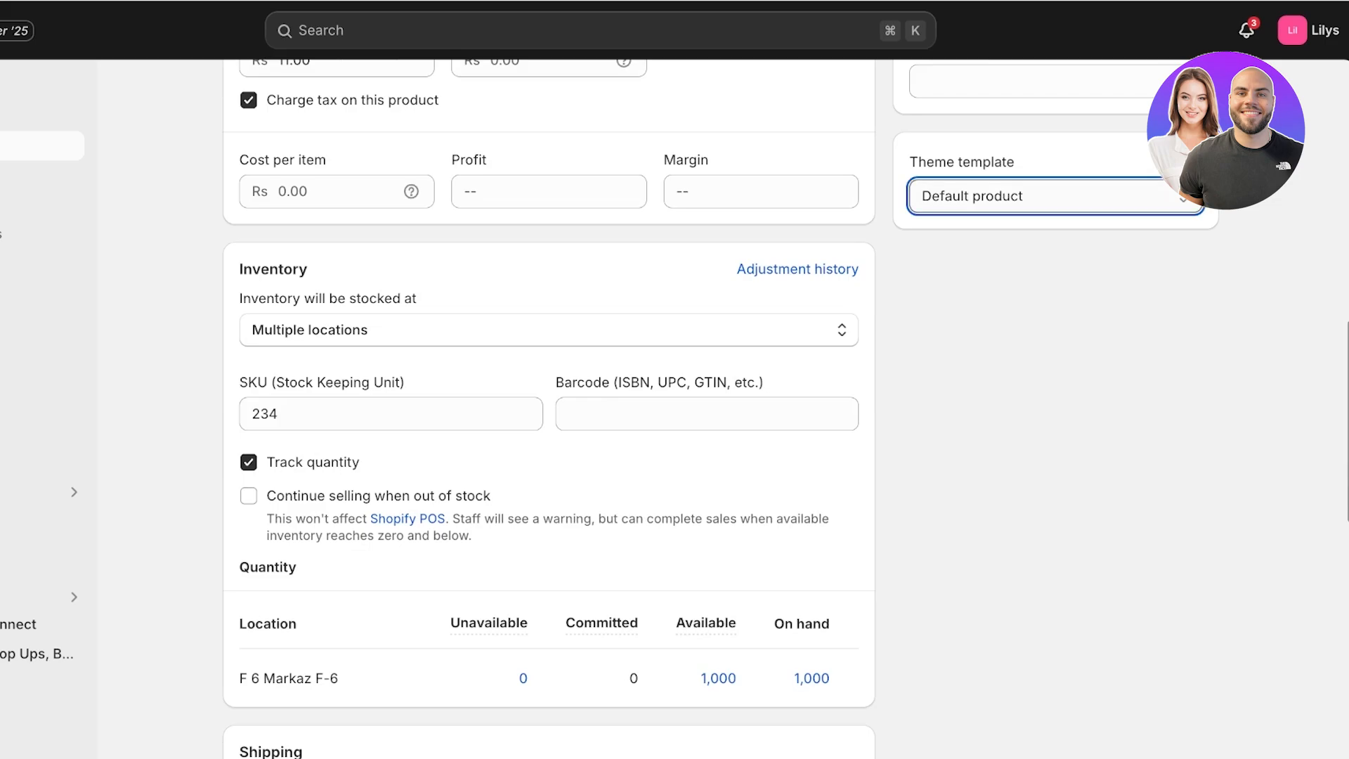
click(984, 221)
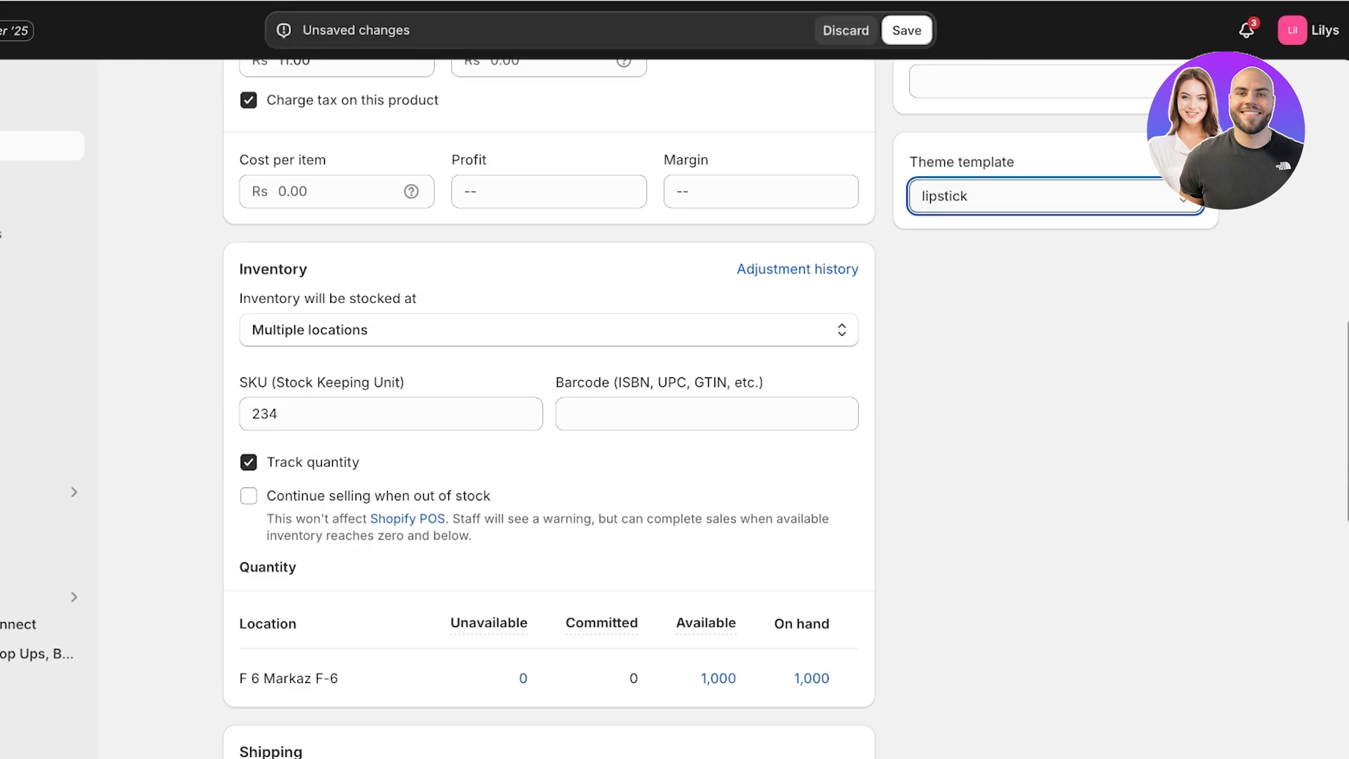
click(907, 30)
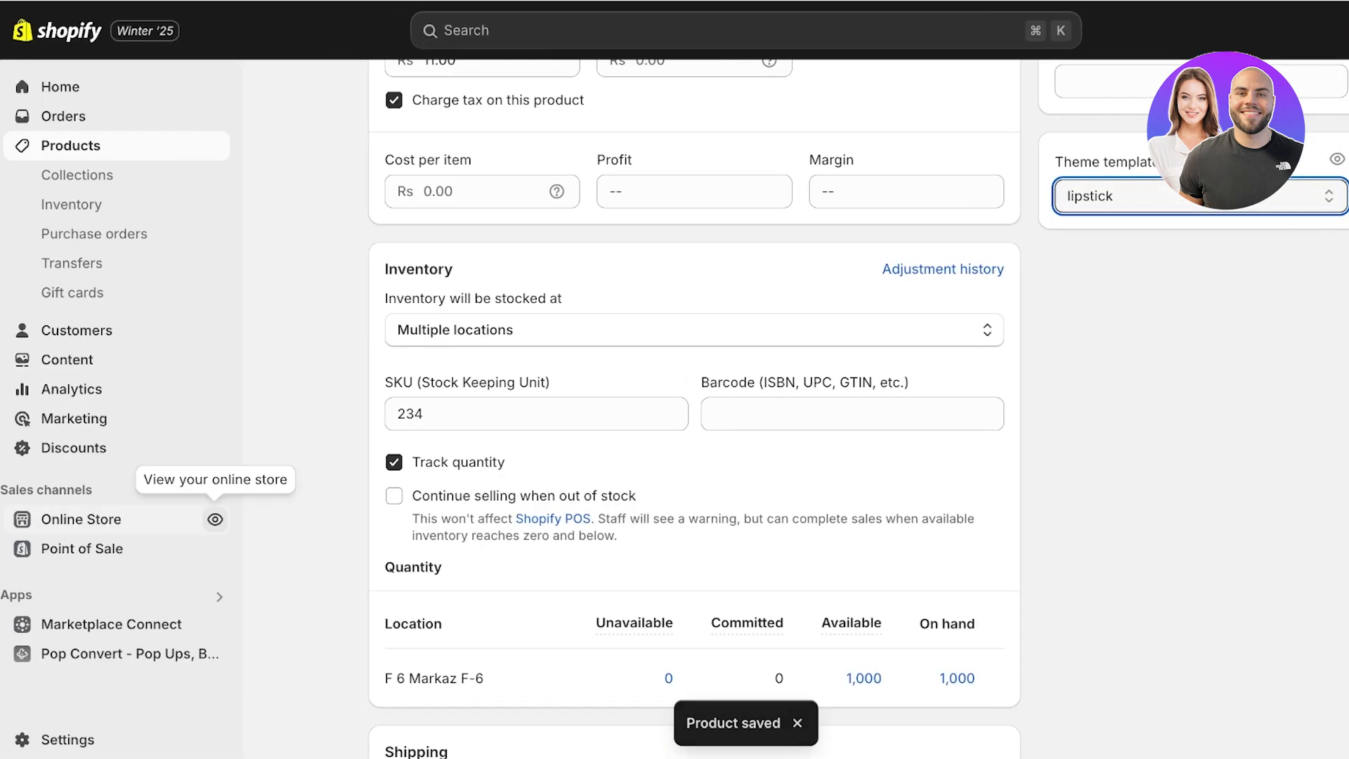
- View the Liquid Matte Lipstick page in the online store and review it down to the tips section above the footer
click(214, 517)
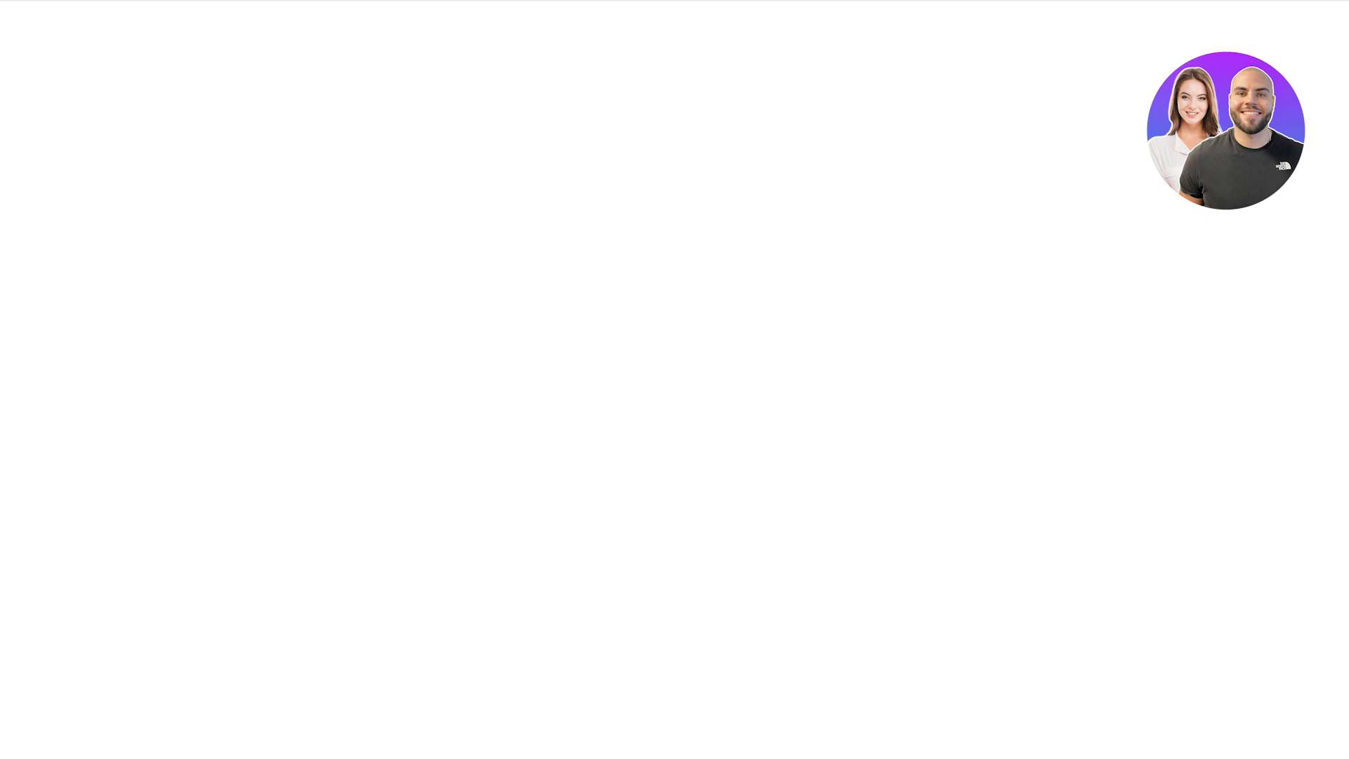
scroll(675, 379, down, 8)
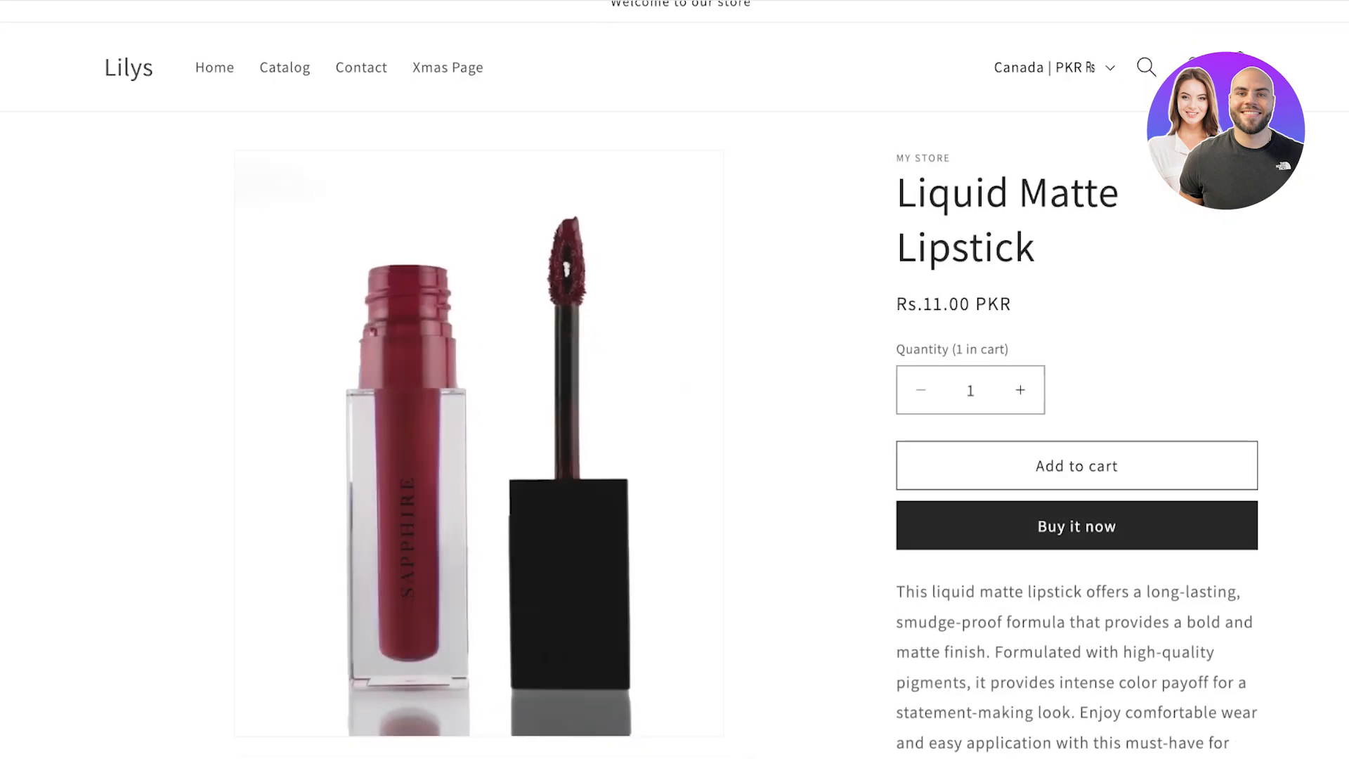
scroll(675, 380, down, 10)
scroll(675, 380, up, 6)
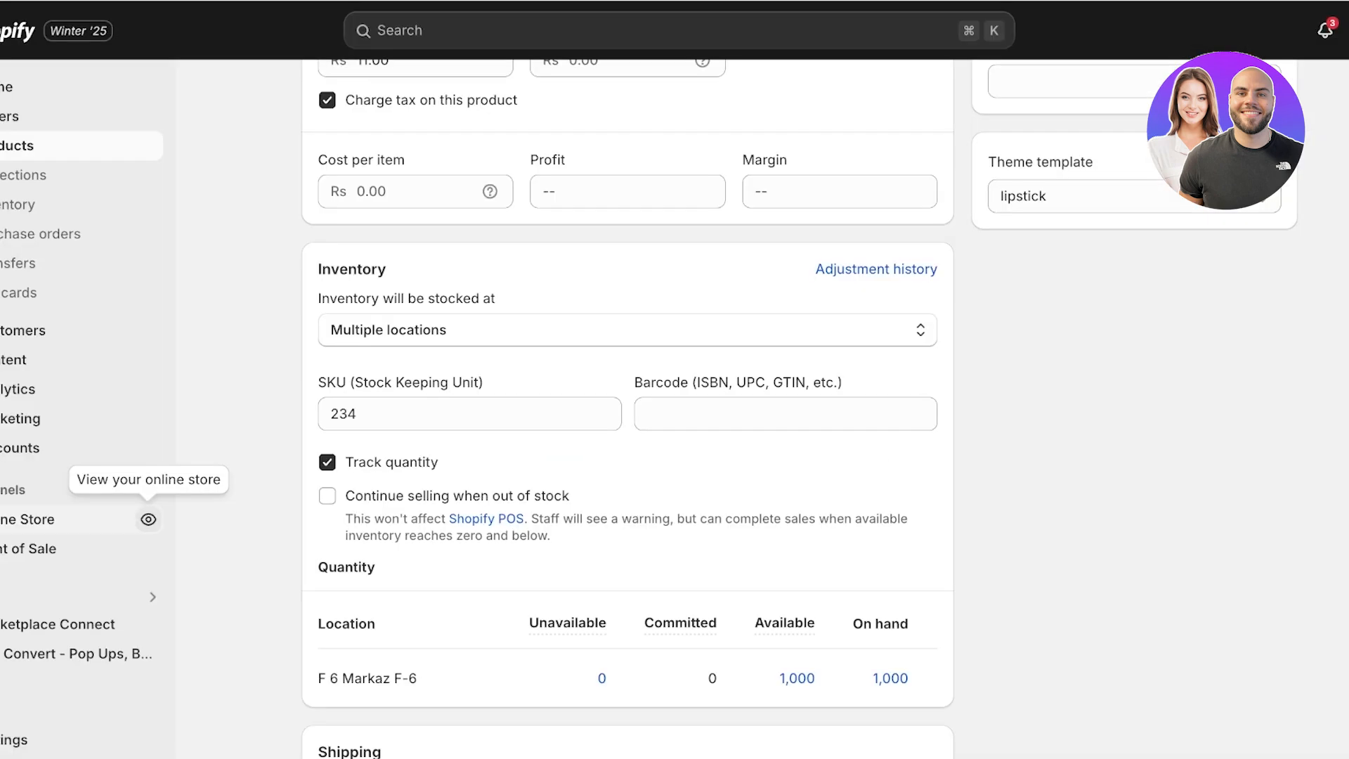
scroll(627, 407, down, 10)
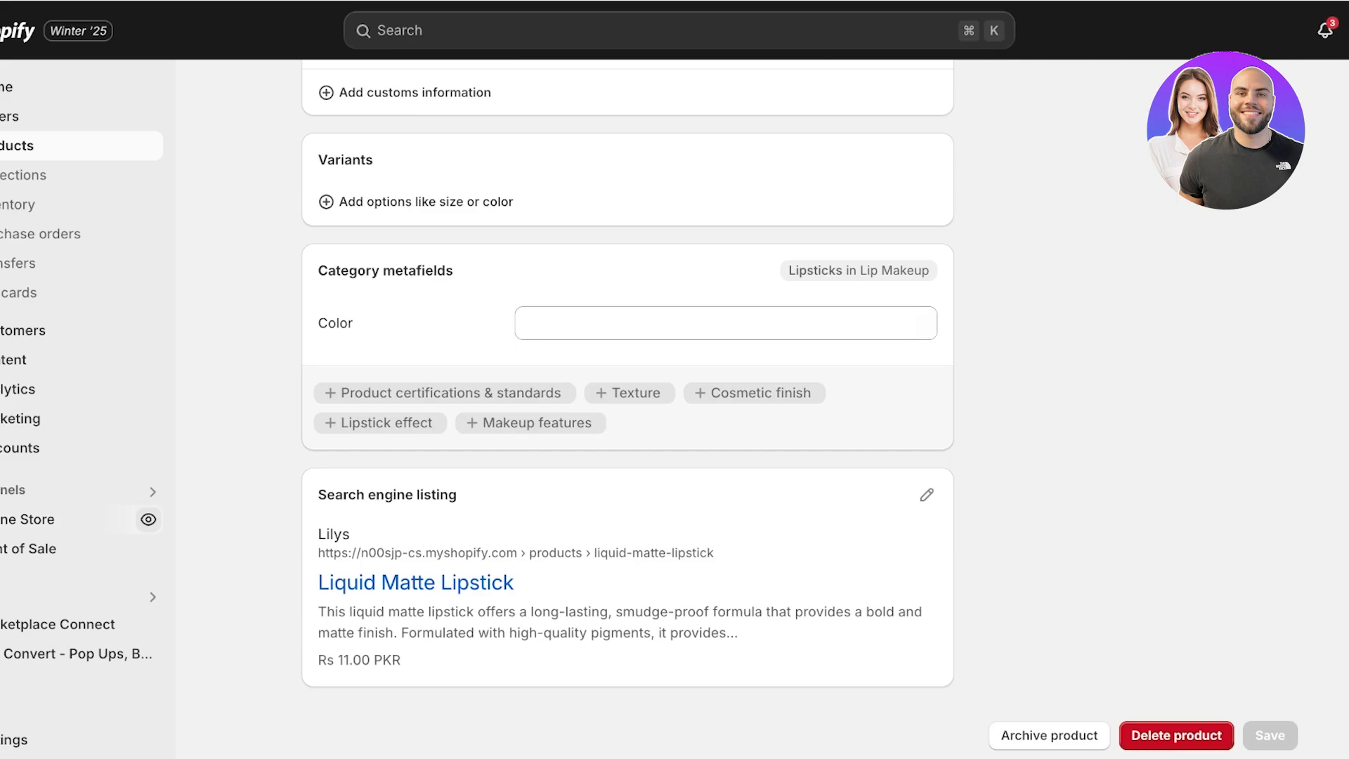
click(14, 86)
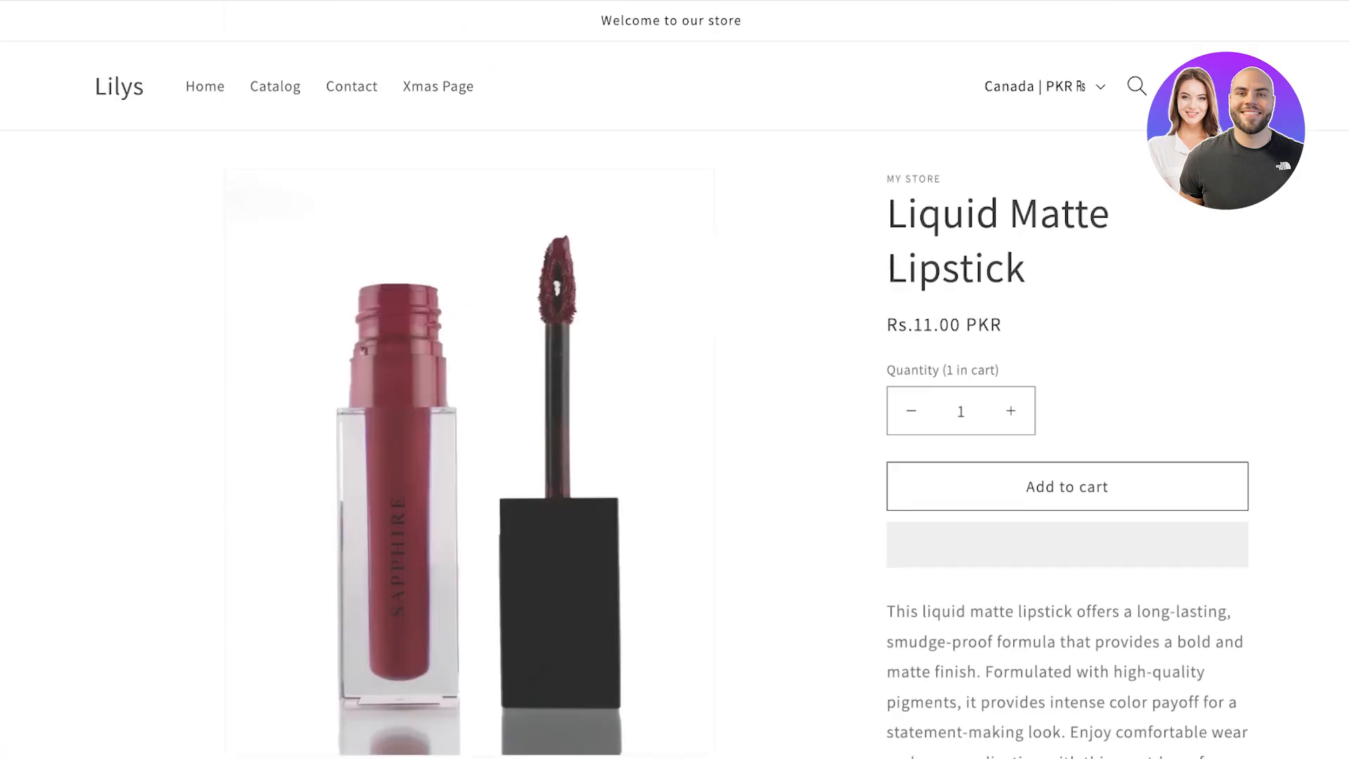
scroll(675, 379, down, 13)
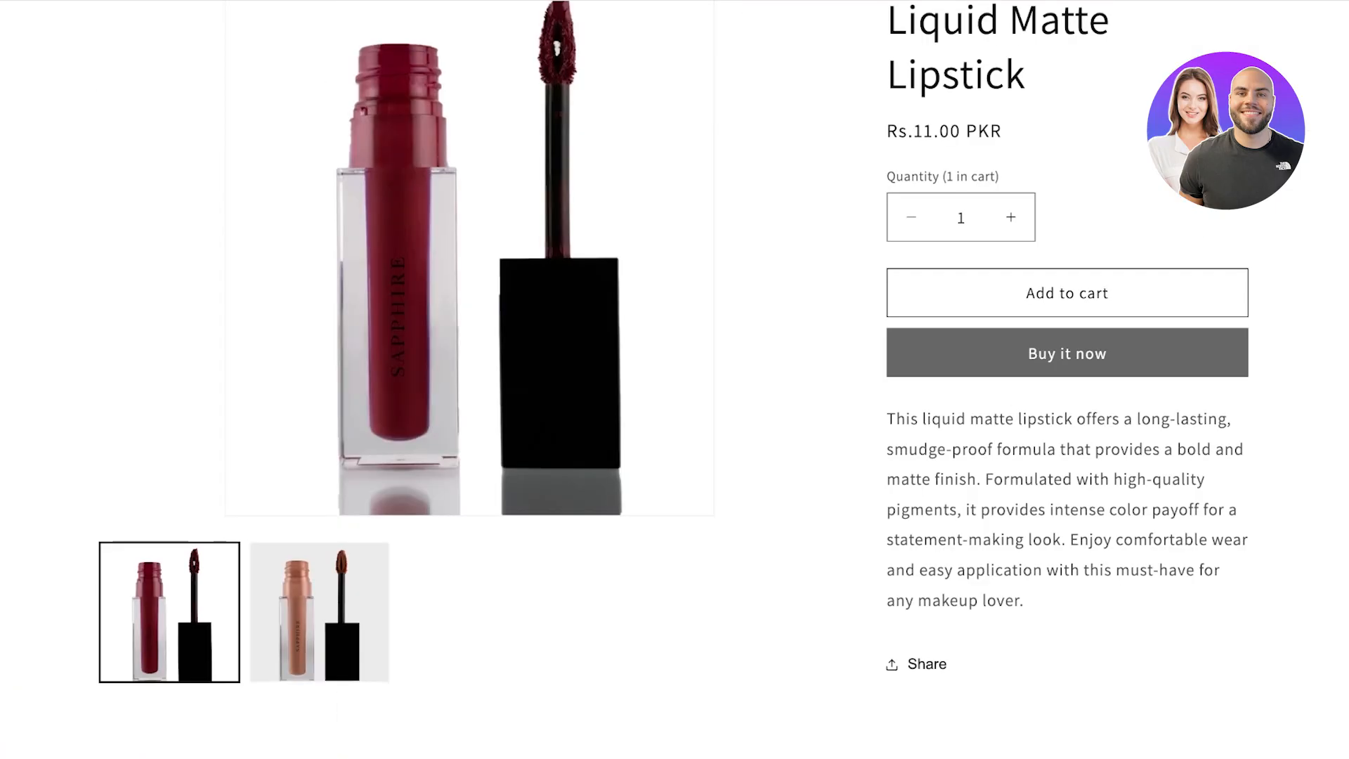
scroll(674, 380, down, 3)
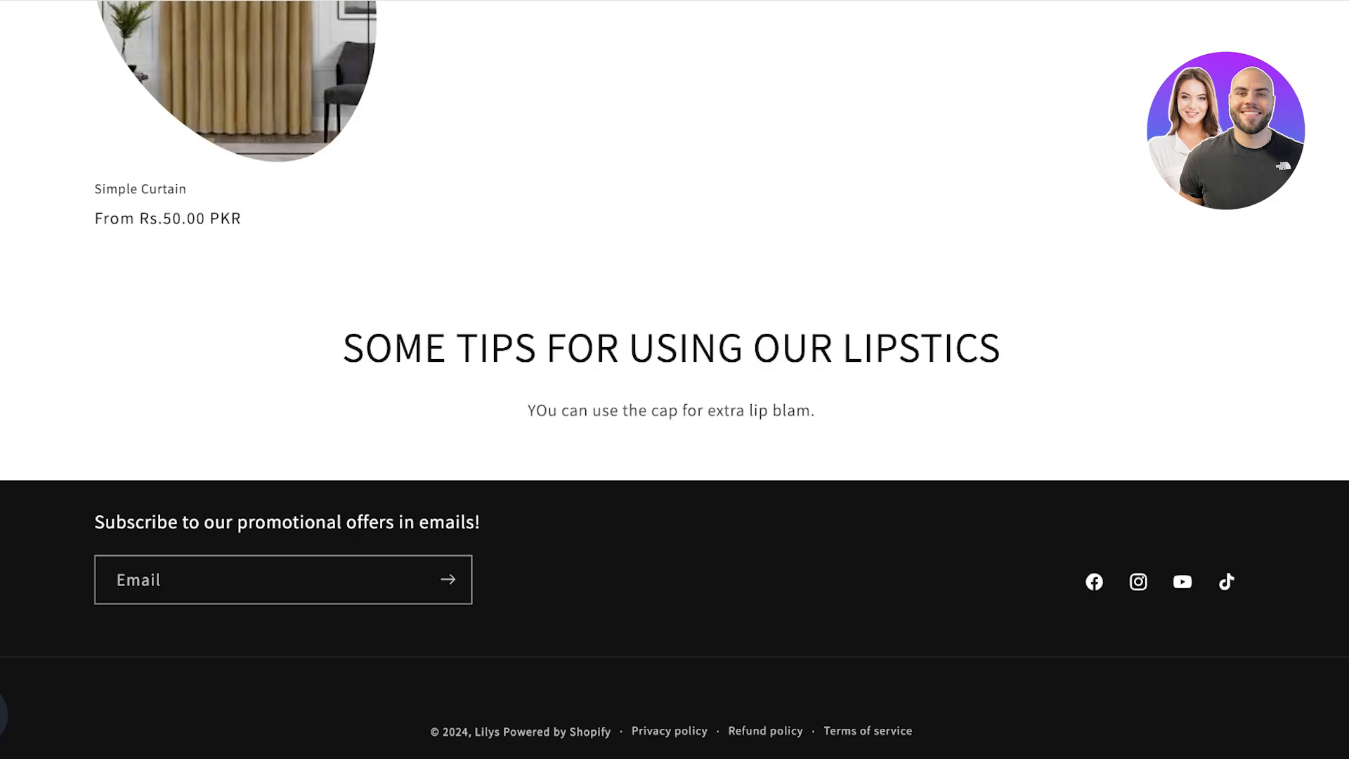
scroll(675, 379, up, 1)
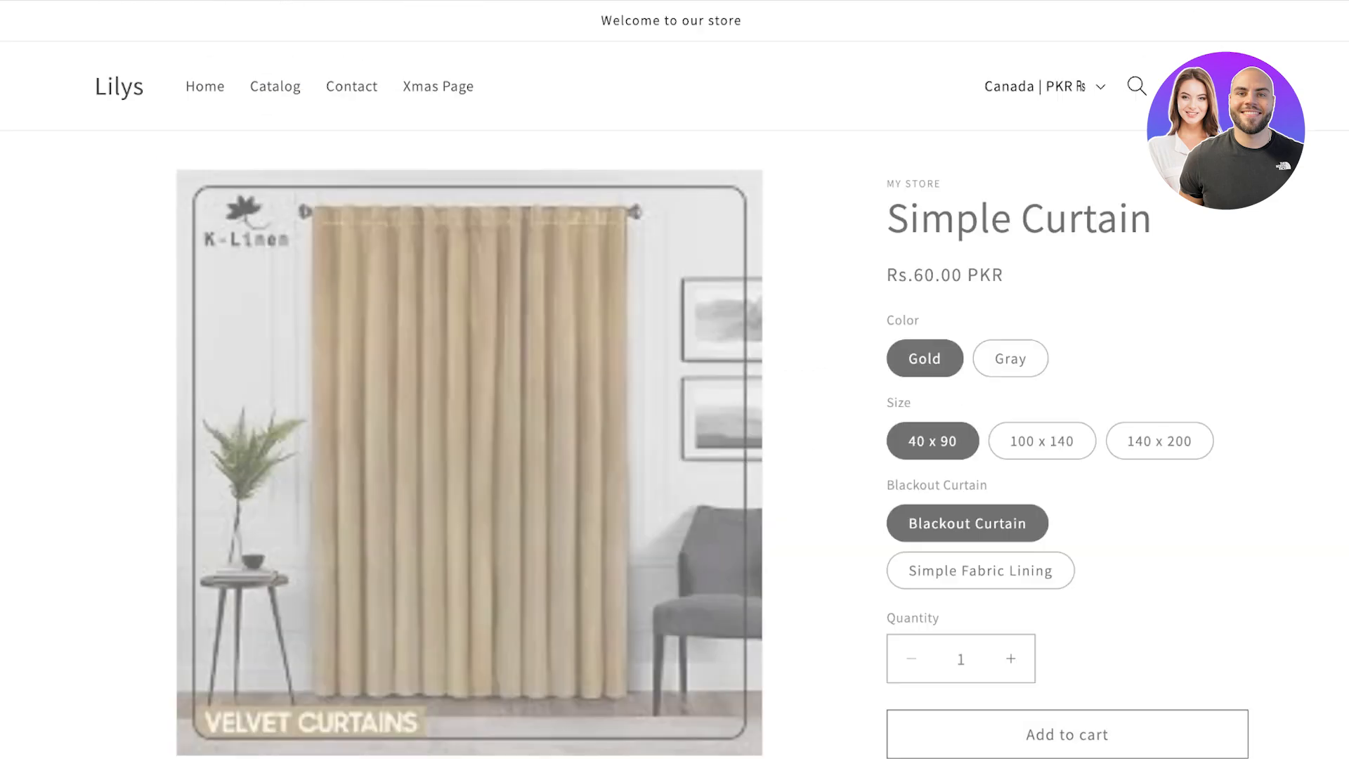
- Review the Simple Curtain product page down to the footer to compare its layout with the lipstick page
scroll(674, 379, down, 10)
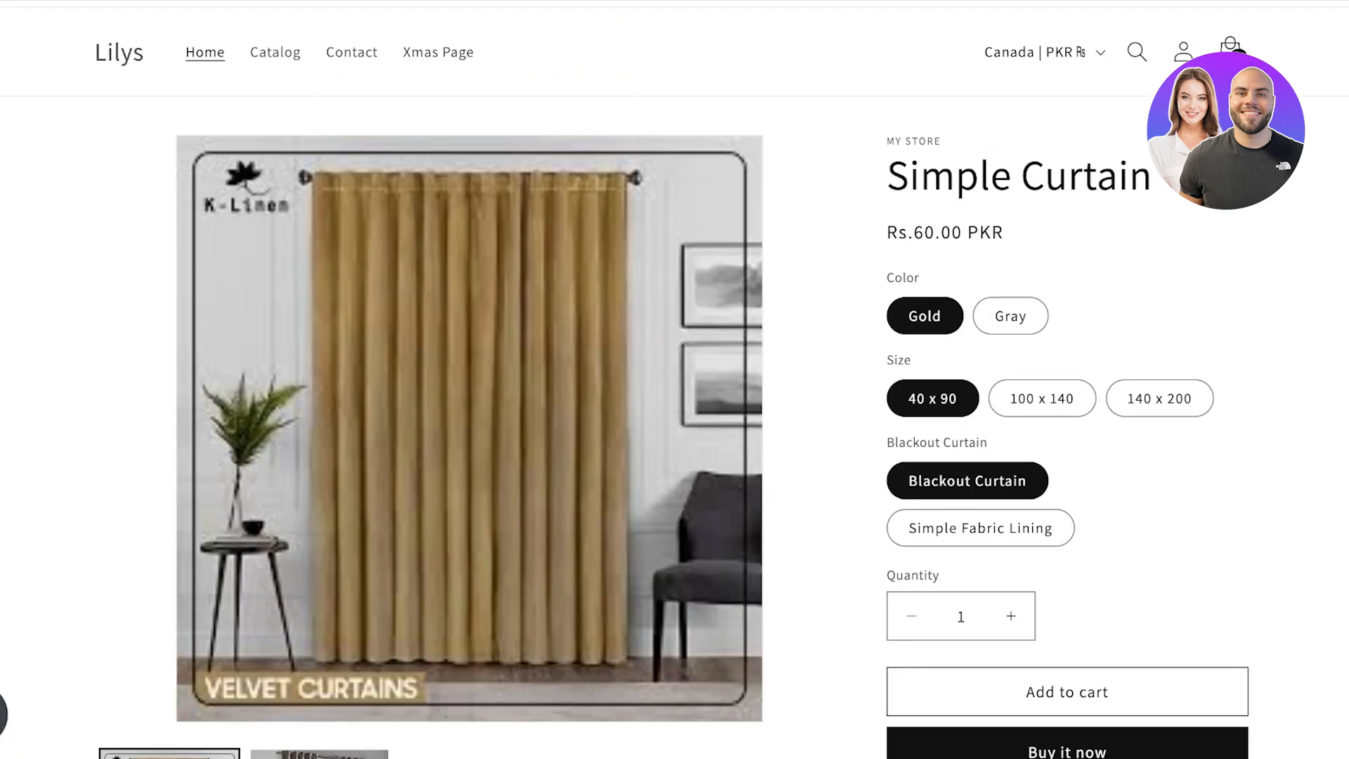
scroll(675, 380, down, 10)
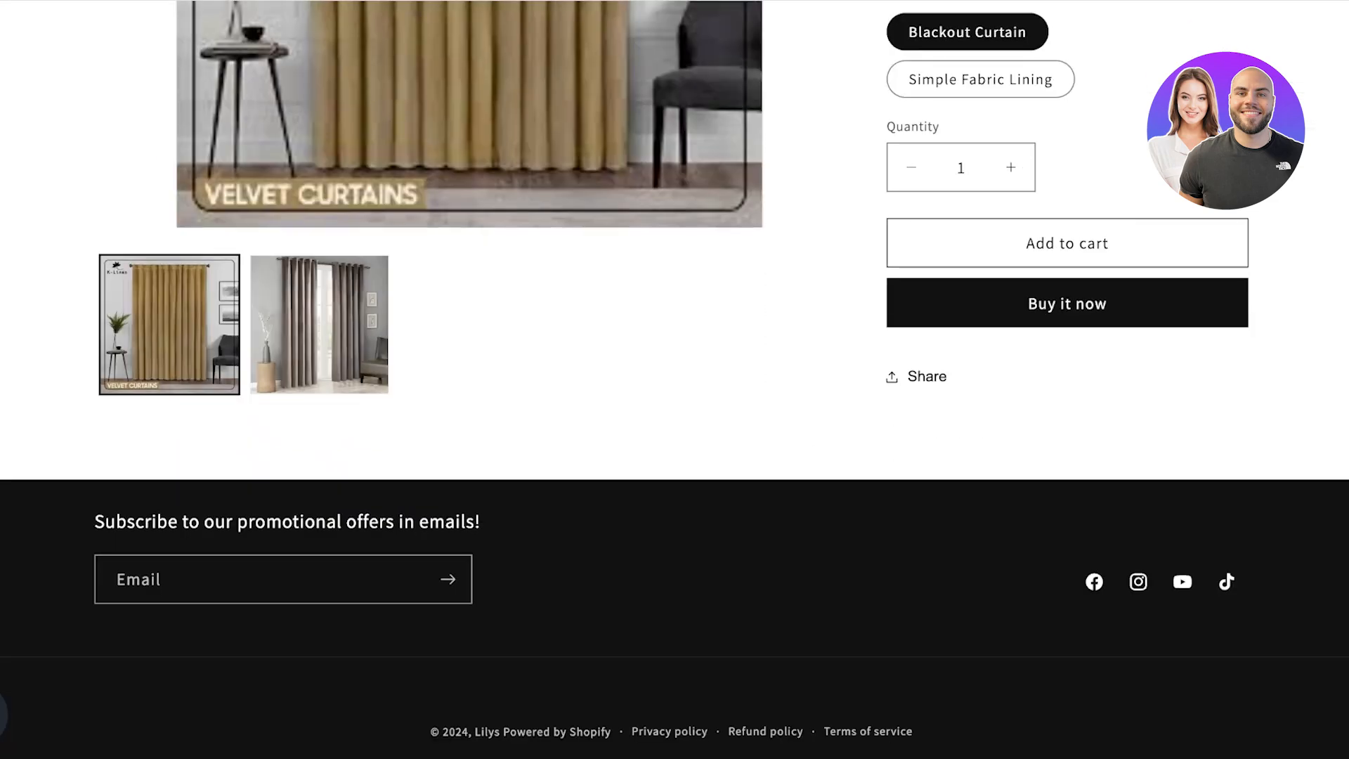
scroll(675, 380, up, 5)
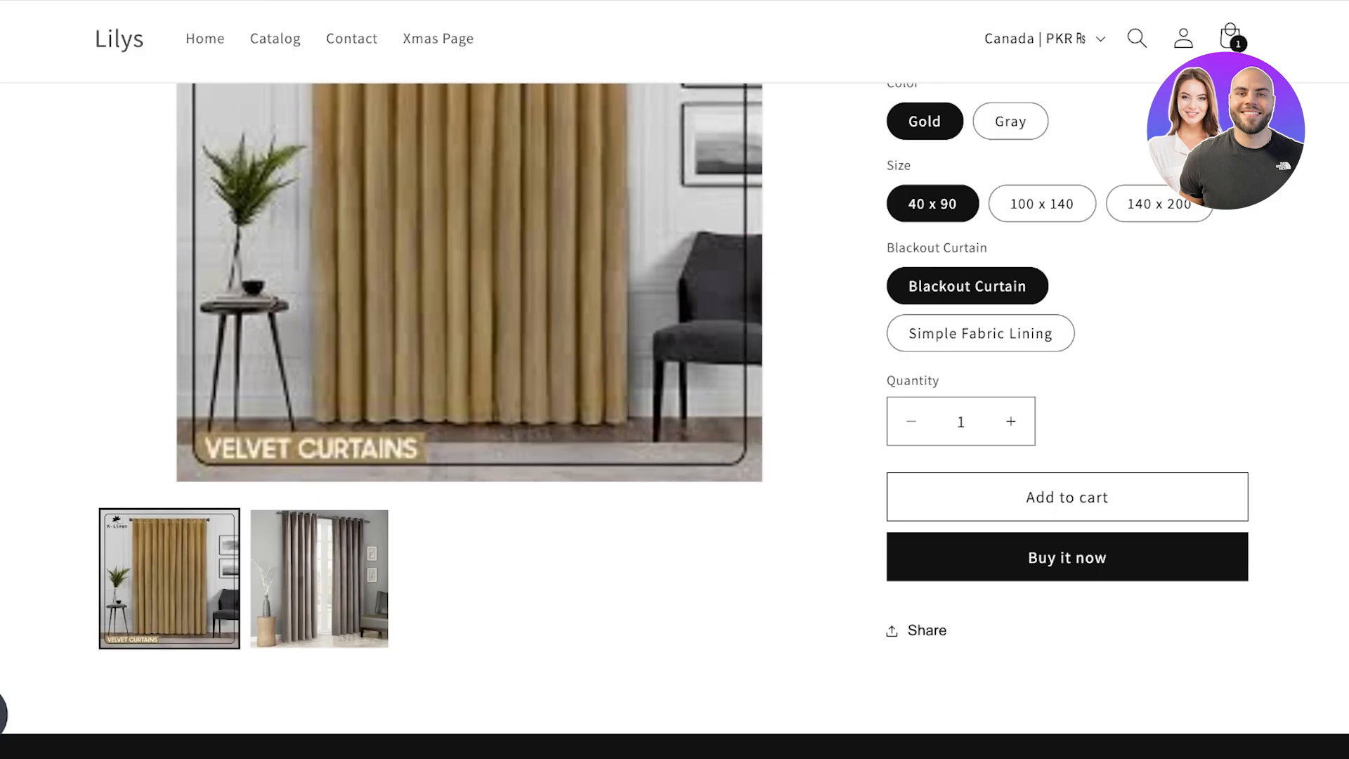
scroll(675, 422, up, 1)
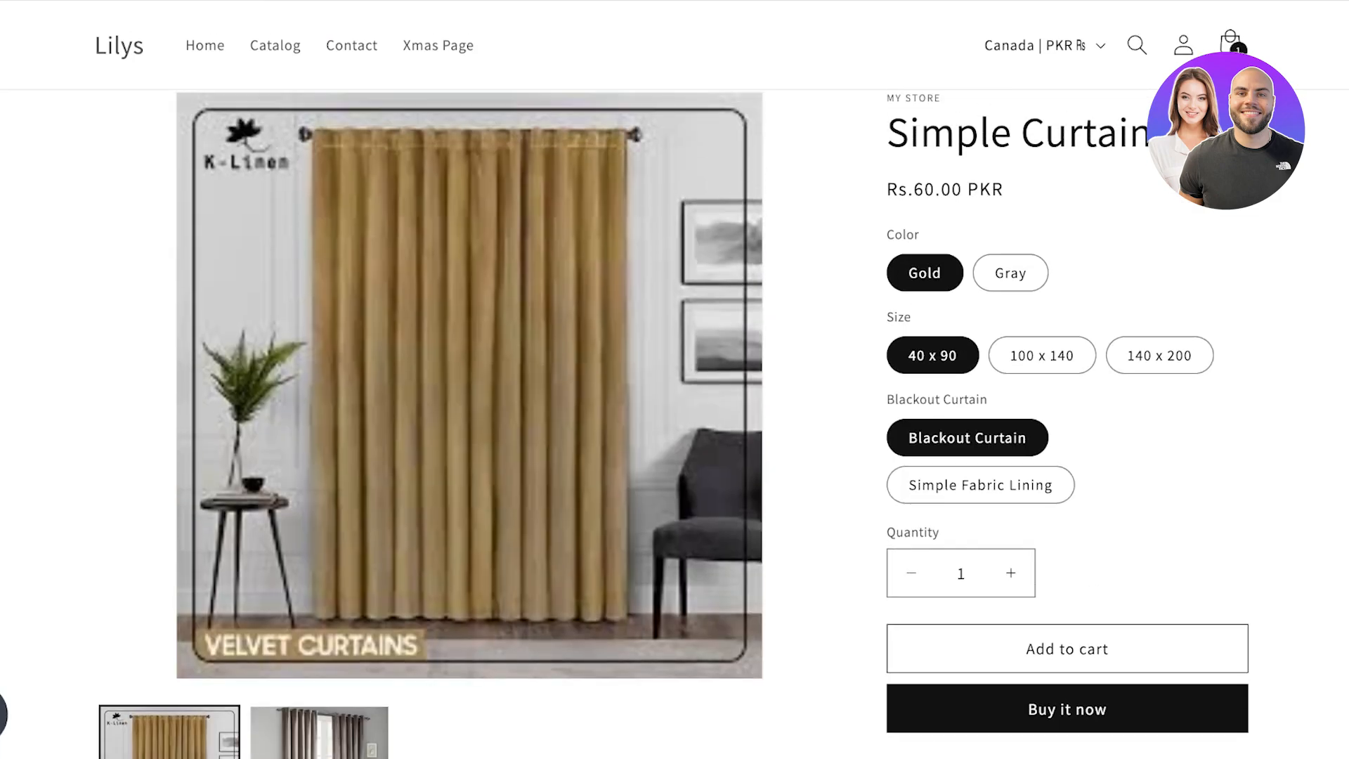